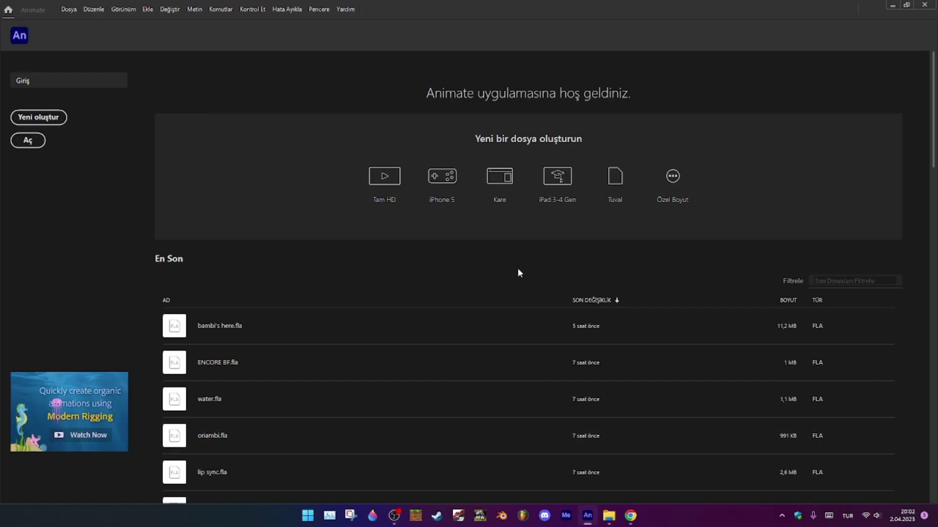
Create a new Full HD document and set its frame rate to 24 FPS
{"action": "left_click", "coordinate": [388, 201]}
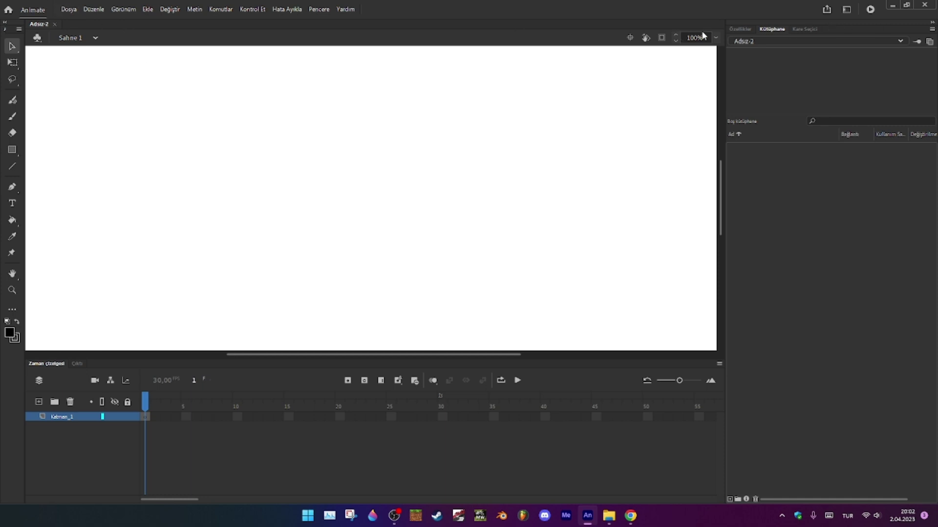
{"action": "left_click", "coordinate": [728, 30]}
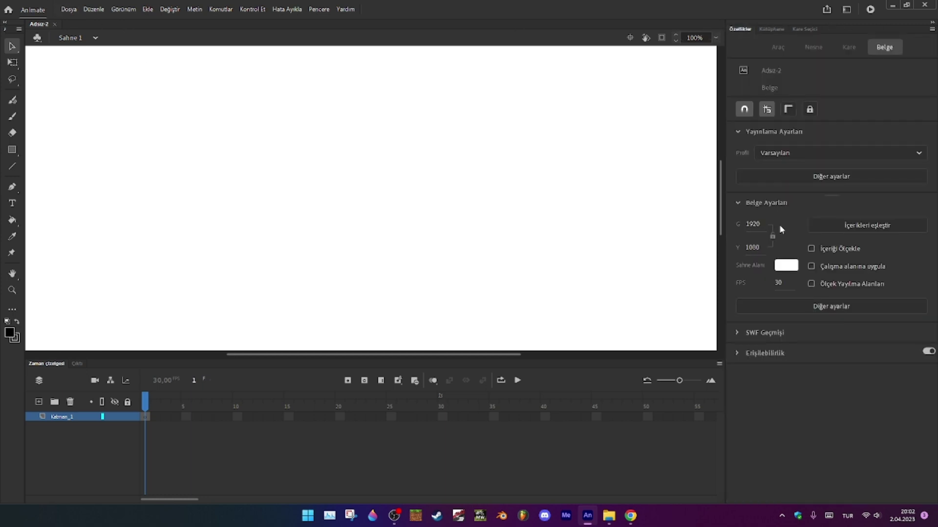
{"action": "left_click", "coordinate": [776, 283]}
{"action": "scroll", "coordinate": [331, 285], "scroll_direction": "down", "scroll_amount": 3}
{"action": "scroll", "coordinate": [325, 255], "scroll_direction": "up", "scroll_amount": 2}
Draw a closed, roundish head outline about 350 px across with the black classic brush and smooth it
{"action": "key", "text": "b"}
{"action": "mouse_move", "coordinate": [326, 152]}
{"action": "left_mouse_down"}
{"action": "mouse_move", "coordinate": [267, 258]}
{"action": "mouse_move", "coordinate": [351, 270]}
{"action": "mouse_move", "coordinate": [397, 218]}
{"action": "mouse_move", "coordinate": [378, 162]}
{"action": "mouse_move", "coordinate": [323, 153]}
{"action": "mouse_move", "coordinate": [311, 135]}
{"action": "mouse_move", "coordinate": [277, 200]}
{"action": "mouse_move", "coordinate": [337, 253]}
{"action": "mouse_move", "coordinate": [431, 215]}
{"action": "mouse_move", "coordinate": [411, 140]}
{"action": "mouse_move", "coordinate": [365, 121]}
{"action": "mouse_move", "coordinate": [326, 127]}
{"action": "left_mouse_up"}
{"action": "key", "text": "ctrl+z"}
{"action": "key", "text": "q"}
{"action": "left_click", "coordinate": [434, 188]}
{"action": "left_click_drag", "start_coordinate": [437, 186], "coordinate": [423, 187]}
{"action": "scroll", "coordinate": [406, 183], "scroll_direction": "up", "scroll_amount": 2}
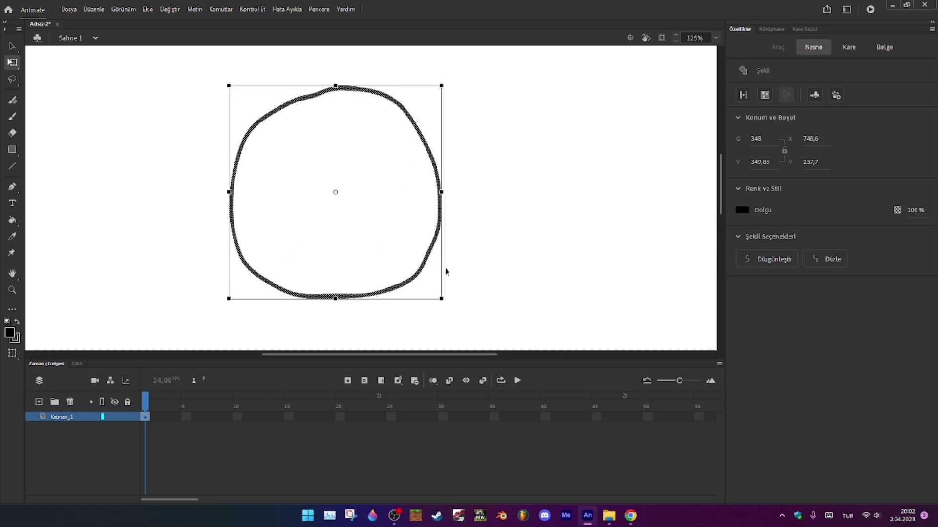
{"action": "left_click", "coordinate": [791, 259]}
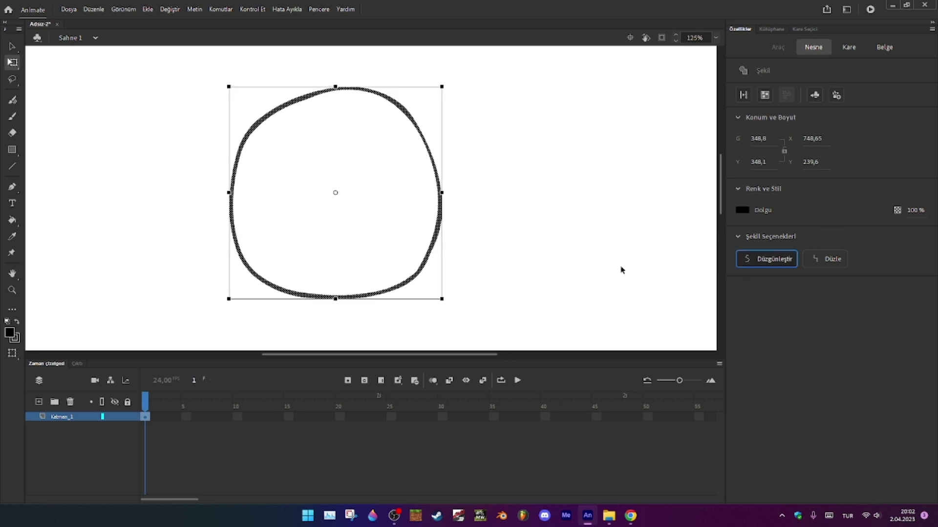
{"action": "right_click", "coordinate": [427, 264]}
{"action": "left_click", "coordinate": [468, 485]}
{"action": "type", "text": "head"}
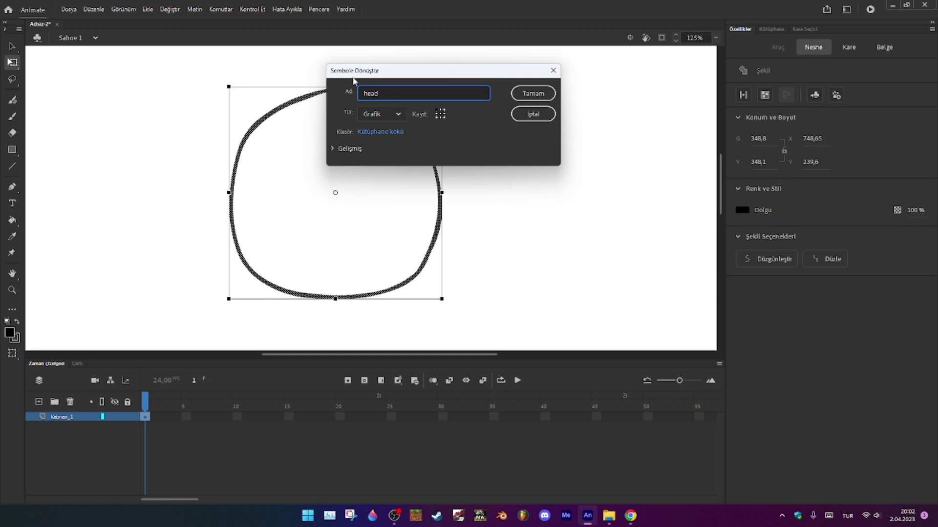
{"action": "left_click_drag", "start_coordinate": [344, 71], "coordinate": [326, 87]}
{"action": "left_click", "coordinate": [379, 134]}
{"action": "left_click", "coordinate": [436, 189]}
{"action": "left_click", "coordinate": [516, 130]}
Convert the head outline into a graphic symbol named head
{"action": "right_click", "coordinate": [426, 251]}
{"action": "right_click", "coordinate": [439, 220]}
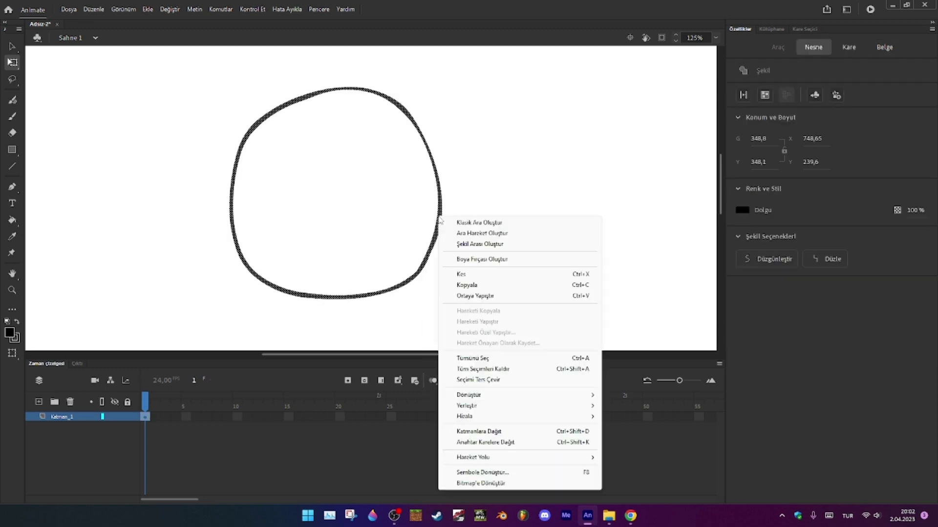
{"action": "left_click", "coordinate": [476, 473]}
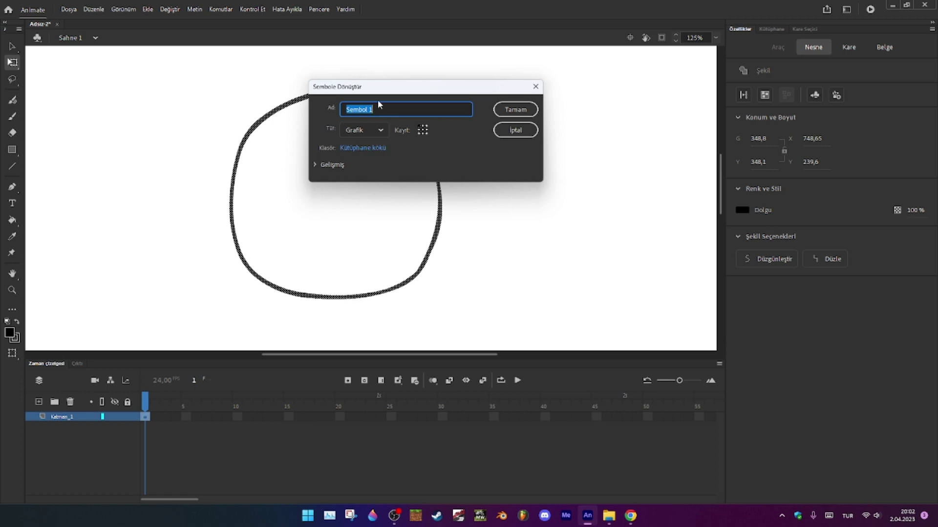
{"action": "type", "text": "head"}
{"action": "key", "text": "Return"}
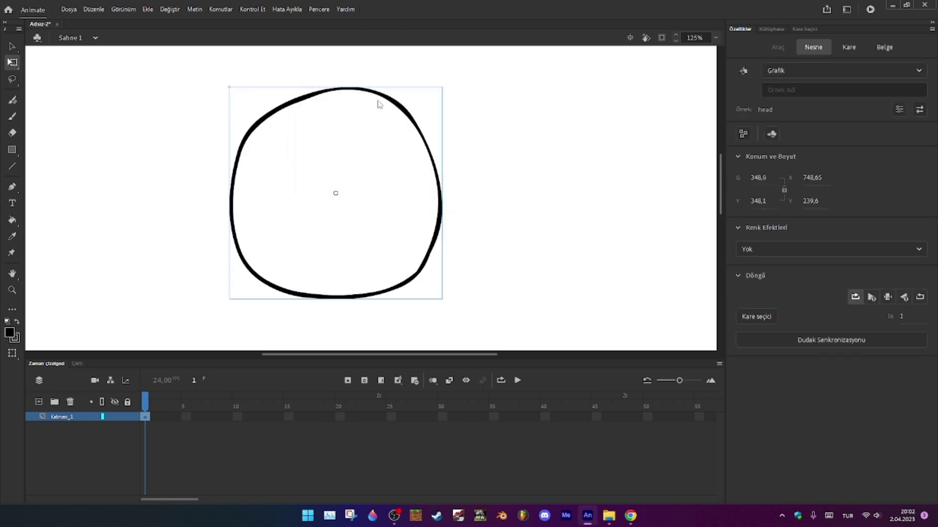
Open the head symbol for editing, choose a white fill and change the stage colour to #CCCCCC
{"action": "double_click", "coordinate": [409, 115]}
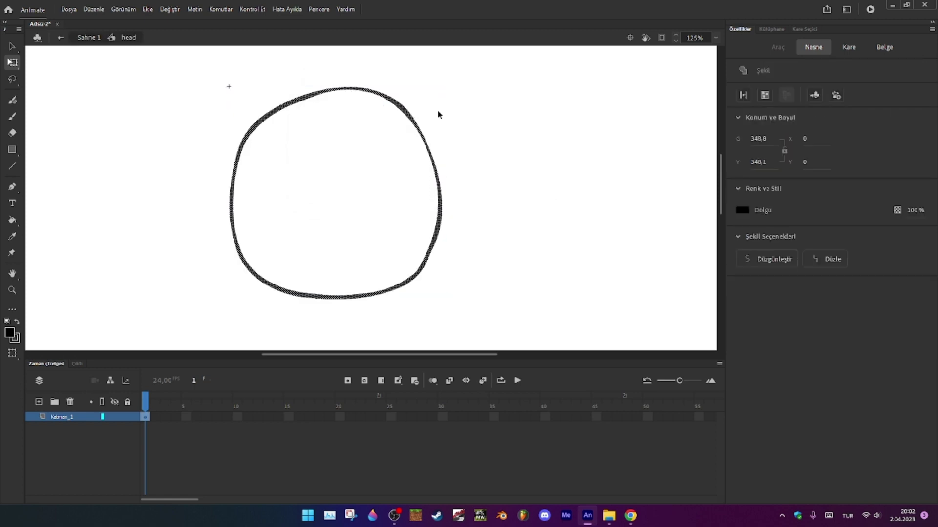
{"action": "left_click", "coordinate": [9, 332]}
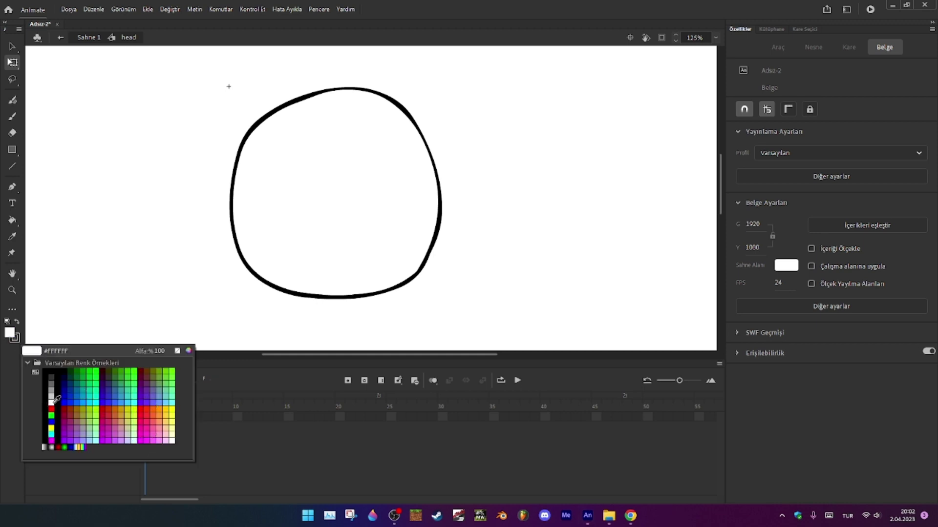
{"action": "left_click", "coordinate": [54, 403]}
{"action": "left_click", "coordinate": [786, 266]}
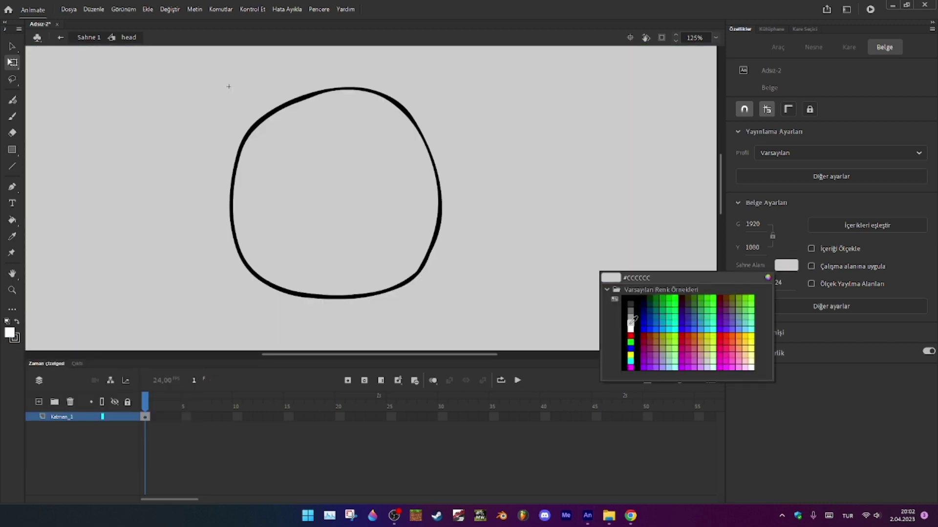
{"action": "left_click", "coordinate": [630, 324]}
Try filling the inside of the head with white
{"action": "key", "text": "k"}
{"action": "left_click", "coordinate": [386, 234]}
{"action": "key", "text": "v"}
{"action": "key", "text": "ctrl+z"}
Choose a light pink fill and paint a curved shading line across the head's left and lower part with the brush in Paint Behind mode
{"action": "left_click", "coordinate": [7, 332]}
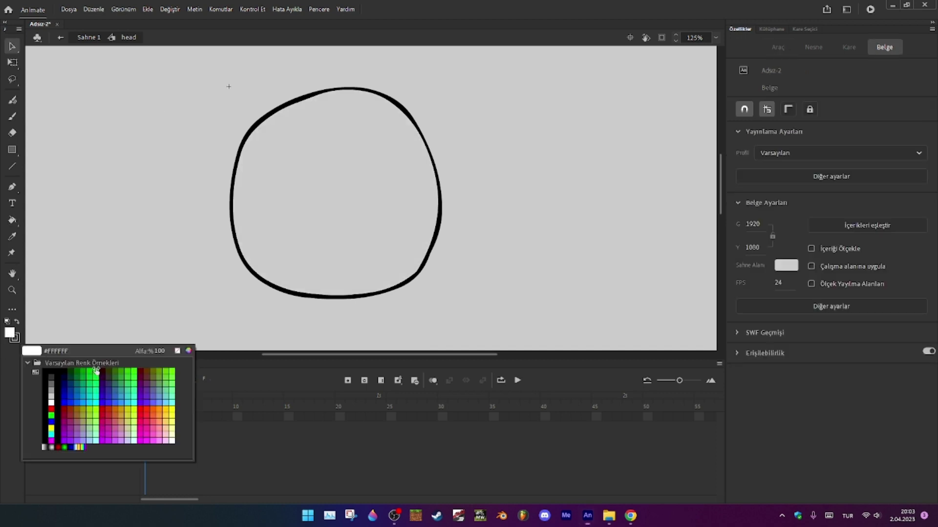
{"action": "left_click", "coordinate": [166, 445]}
{"action": "key", "text": "b"}
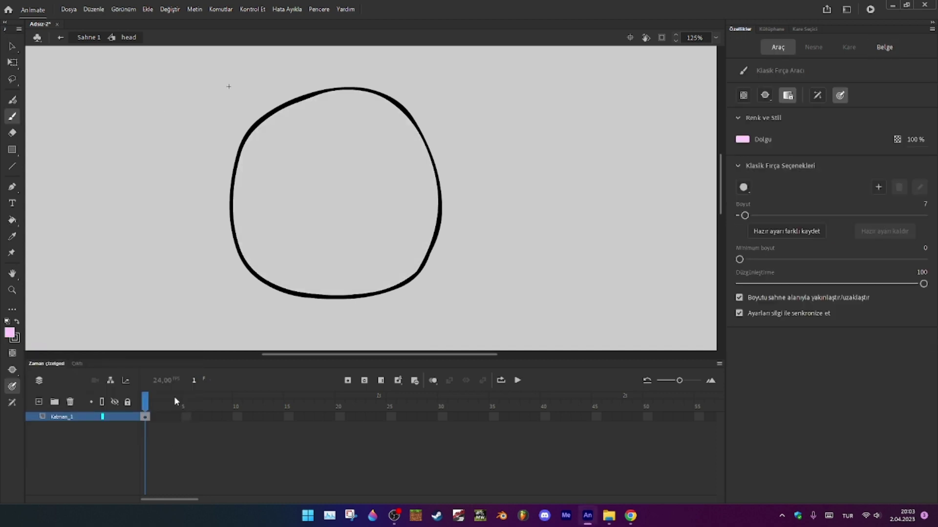
{"action": "left_click", "coordinate": [765, 96]}
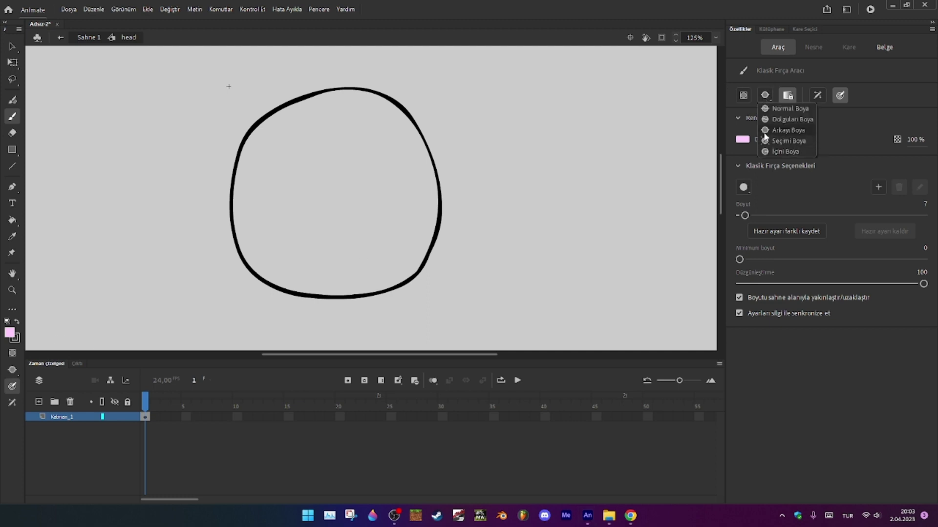
{"action": "left_click", "coordinate": [763, 131]}
{"action": "mouse_move", "coordinate": [266, 102]}
{"action": "left_mouse_down"}
{"action": "mouse_move", "coordinate": [255, 166]}
{"action": "mouse_move", "coordinate": [264, 205]}
{"action": "left_mouse_up"}
{"action": "mouse_move", "coordinate": [306, 243]}
{"action": "left_mouse_down"}
{"action": "mouse_move", "coordinate": [381, 245]}
{"action": "mouse_move", "coordinate": [447, 230]}
{"action": "left_mouse_up"}
Delete the pink stroke ends outside the head outline and fill the shaded lower-left area with the same pink
{"action": "key", "text": "v"}
{"action": "left_click", "coordinate": [447, 230]}
{"action": "key", "text": "Delete"}
{"action": "left_click", "coordinate": [265, 105]}
{"action": "key", "text": "Delete"}
{"action": "key", "text": "k"}
{"action": "left_click", "coordinate": [327, 279]}
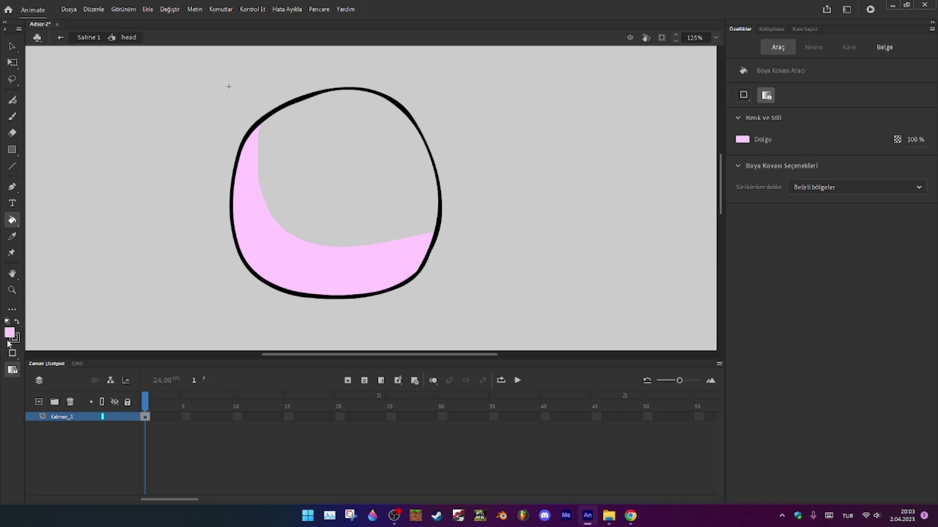
Fill the remaining upper area of the head with white and return to the main scene
{"action": "left_click", "coordinate": [9, 336]}
{"action": "left_click", "coordinate": [54, 396]}
{"action": "left_click", "coordinate": [340, 213]}
{"action": "key", "text": "v"}
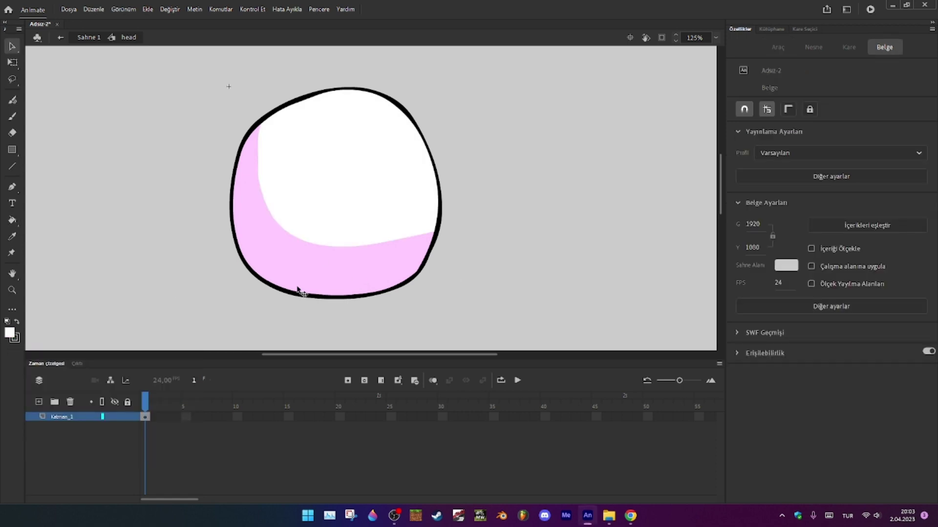
{"action": "double_click", "coordinate": [453, 291]}
{"action": "key", "text": "q"}
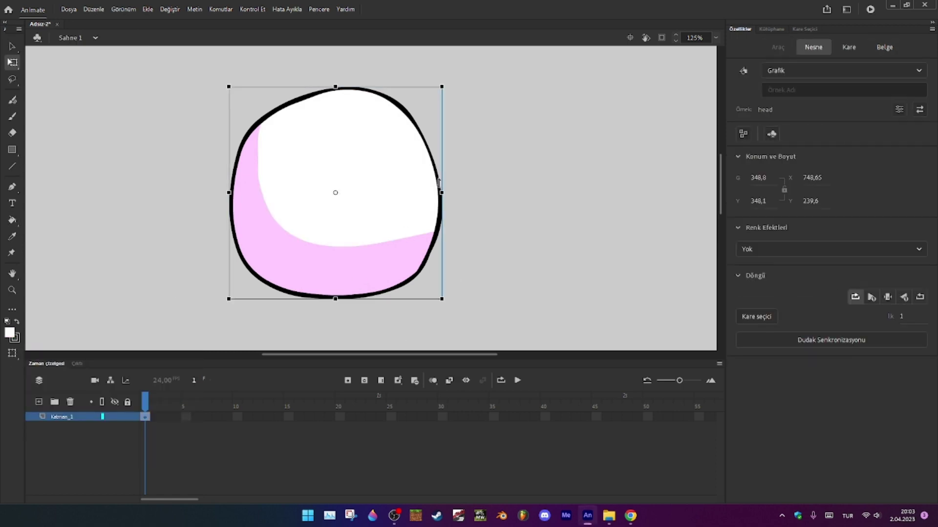
{"action": "left_click", "coordinate": [465, 177]}
On a new layer above the head, draw a curved black mouth across the lower face with the classic brush
{"action": "left_click", "coordinate": [39, 402]}
{"action": "left_click", "coordinate": [10, 337]}
{"action": "left_click", "coordinate": [10, 336]}
{"action": "left_click", "coordinate": [11, 334]}
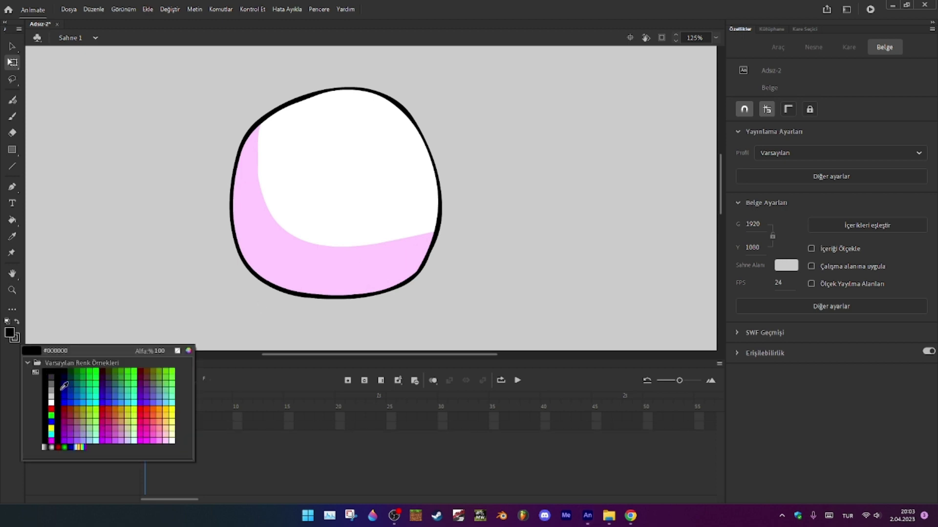
{"action": "left_click", "coordinate": [61, 380]}
{"action": "key", "text": "b"}
{"action": "scroll", "coordinate": [366, 171], "scroll_direction": "up", "scroll_amount": 1}
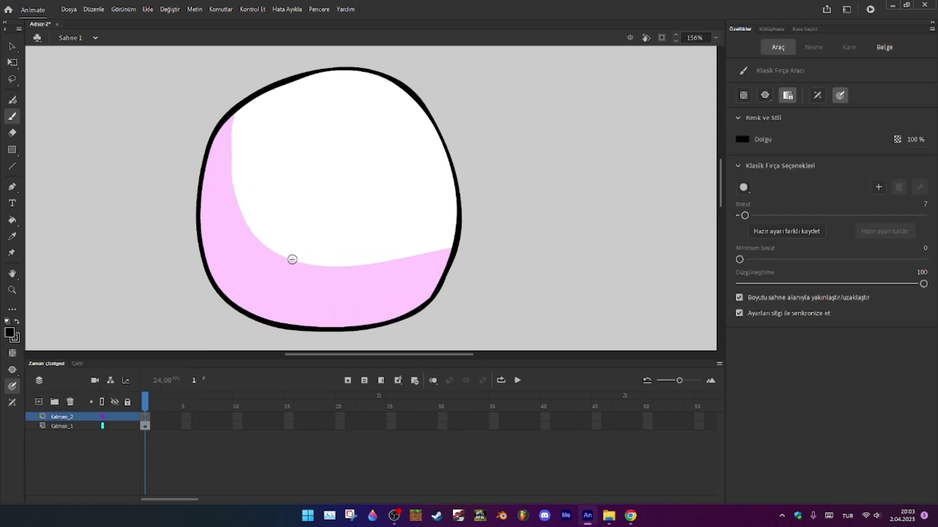
{"action": "mouse_move", "coordinate": [266, 254]}
{"action": "left_mouse_down"}
{"action": "mouse_move", "coordinate": [343, 275]}
{"action": "mouse_move", "coordinate": [385, 274]}
{"action": "left_mouse_up"}
{"action": "key", "text": "ctrl+z"}
{"action": "left_click_drag", "start_coordinate": [265, 253], "coordinate": [407, 270]}
{"action": "key", "text": "ctrl+z"}
{"action": "left_click_drag", "start_coordinate": [256, 251], "coordinate": [379, 279]}
Draw a tall, narrow oval eye above the mouth and fill it with black
{"action": "mouse_move", "coordinate": [309, 169]}
{"action": "left_mouse_down"}
{"action": "mouse_move", "coordinate": [299, 230]}
{"action": "mouse_move", "coordinate": [307, 253]}
{"action": "mouse_move", "coordinate": [317, 171]}
{"action": "left_mouse_up"}
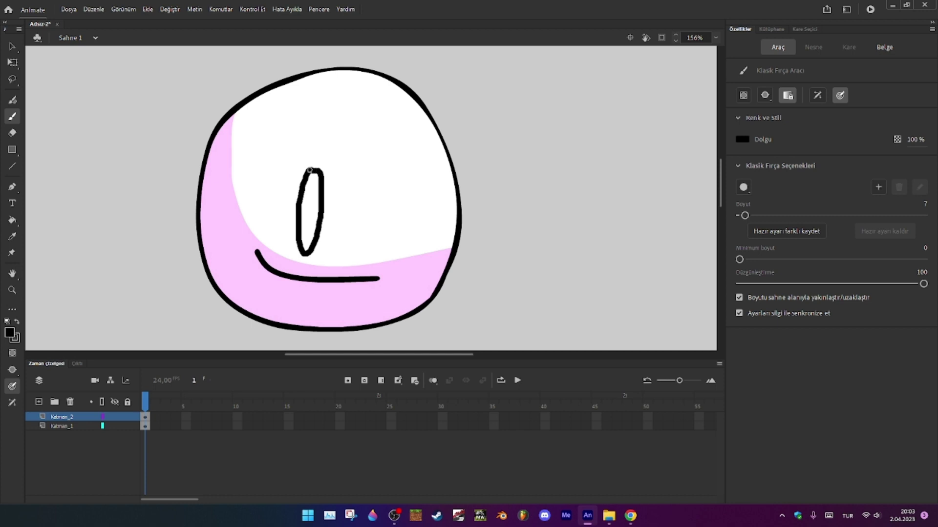
{"action": "key", "text": "k"}
{"action": "left_click", "coordinate": [314, 206]}
{"action": "key", "text": "v"}
{"action": "scroll", "coordinate": [318, 217], "scroll_direction": "up", "scroll_amount": 1}
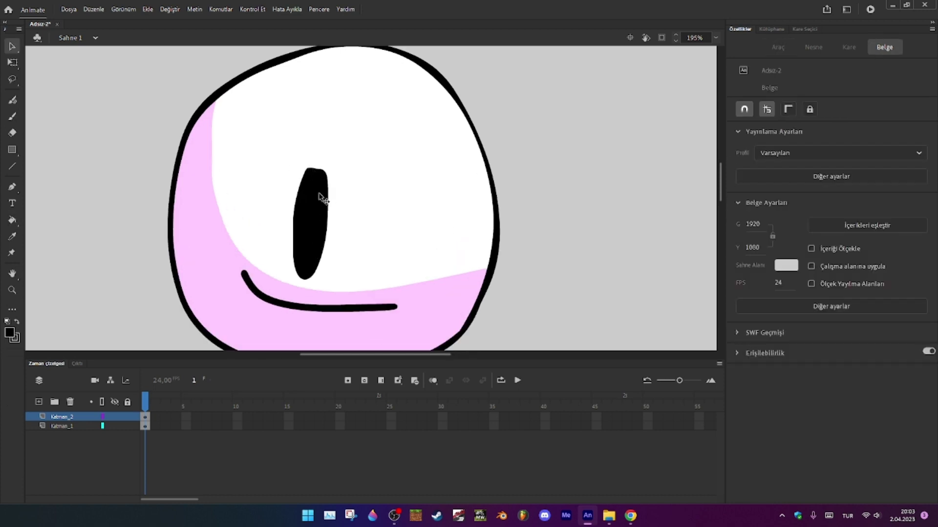
Duplicate the eye, place the copy to the right of the original and adjust the pair above the mouth
{"action": "left_click", "coordinate": [314, 221]}
{"action": "key", "text": "ctrl+c"}
{"action": "key", "text": "ctrl+v"}
{"action": "left_click_drag", "start_coordinate": [377, 224], "coordinate": [386, 247]}
{"action": "left_click", "coordinate": [309, 253], "text": "shift"}
{"action": "key", "text": "q"}
{"action": "left_click_drag", "start_coordinate": [359, 280], "coordinate": [403, 261]}
{"action": "key", "text": "ctrl+z"}
Convert the mouth and both eyes into a graphic symbol named face and shift it slightly to the right on the head
{"action": "left_click", "coordinate": [371, 308]}
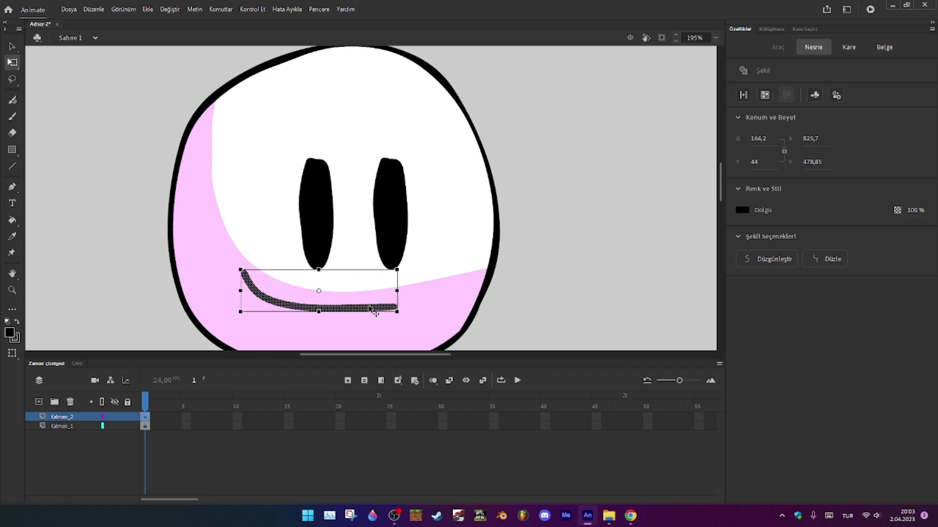
{"action": "left_click", "coordinate": [305, 259], "text": "shift"}
{"action": "right_click", "coordinate": [320, 229]}
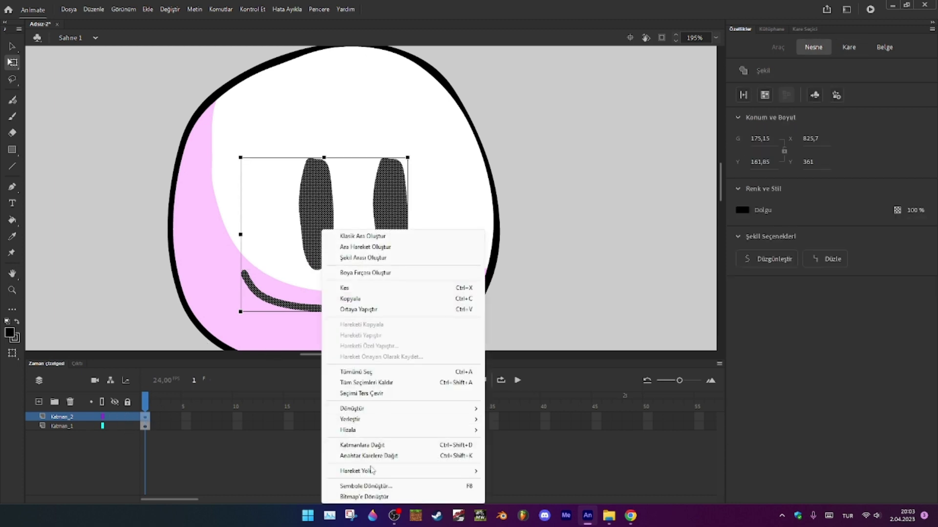
{"action": "left_click", "coordinate": [370, 486]}
{"action": "type", "text": "face"}
{"action": "key", "text": "Return"}
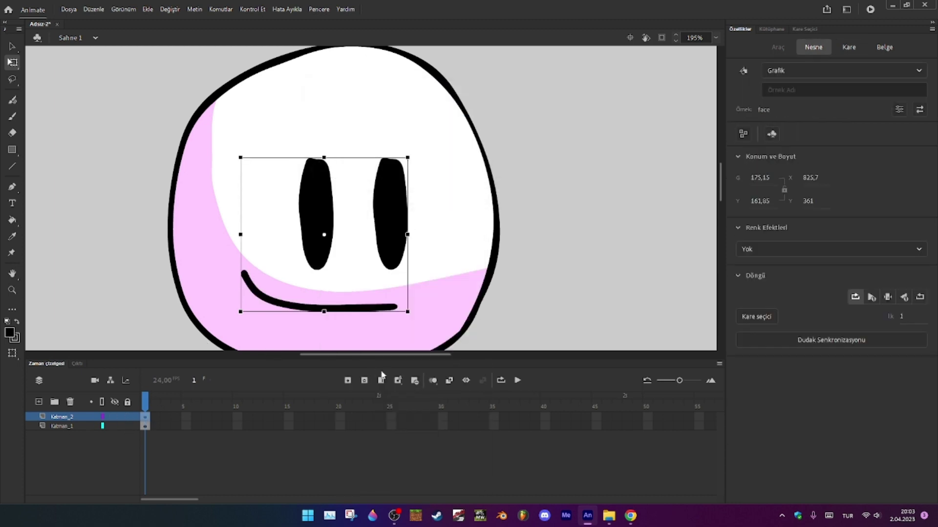
{"action": "key", "text": "ctrl+1"}
{"action": "left_click_drag", "start_coordinate": [381, 242], "coordinate": [388, 261]}
Add a new layer and move it beneath the face and head layers
{"action": "key", "text": "space"}
{"action": "left_click_drag", "start_coordinate": [371, 292], "coordinate": [343, 125]}
{"action": "key", "text": "v"}
{"action": "left_click", "coordinate": [527, 163]}
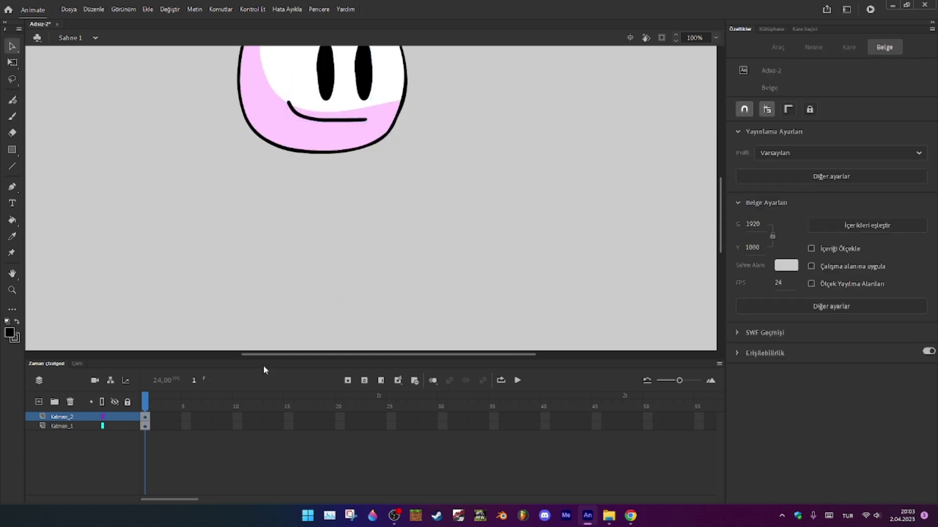
{"action": "left_click", "coordinate": [41, 403]}
{"action": "left_click_drag", "start_coordinate": [65, 417], "coordinate": [68, 439]}
Move the head and face together towards the upper centre of the stage
{"action": "scroll", "coordinate": [225, 288], "scroll_direction": "down", "scroll_amount": 1}
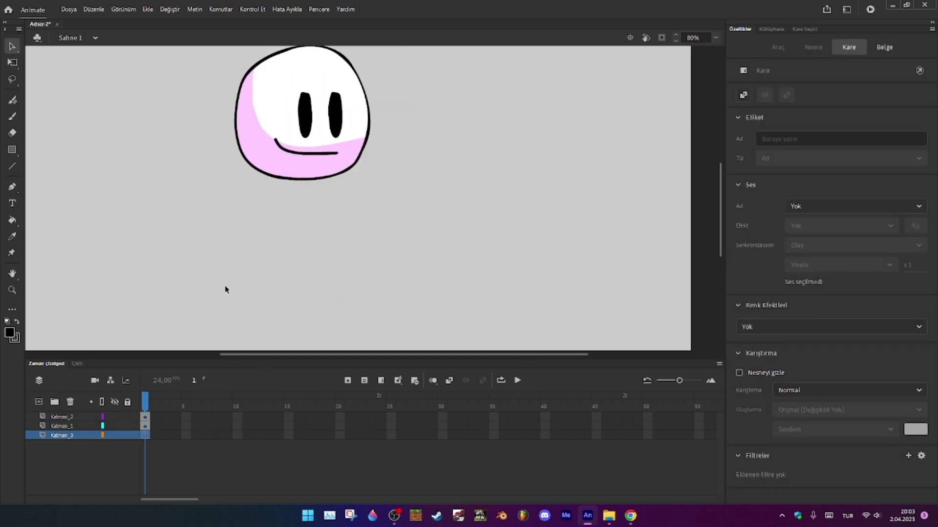
{"action": "key", "text": "space"}
{"action": "left_click_drag", "start_coordinate": [282, 195], "coordinate": [311, 156]}
{"action": "scroll", "coordinate": [320, 192], "scroll_direction": "down", "scroll_amount": 3}
{"action": "key", "text": "v"}
{"action": "left_click_drag", "start_coordinate": [320, 202], "coordinate": [378, 105]}
{"action": "left_click_drag", "start_coordinate": [343, 161], "coordinate": [357, 140]}
{"action": "scroll", "coordinate": [359, 140], "scroll_direction": "up", "scroll_amount": 1}
{"action": "left_click", "coordinate": [382, 201]}
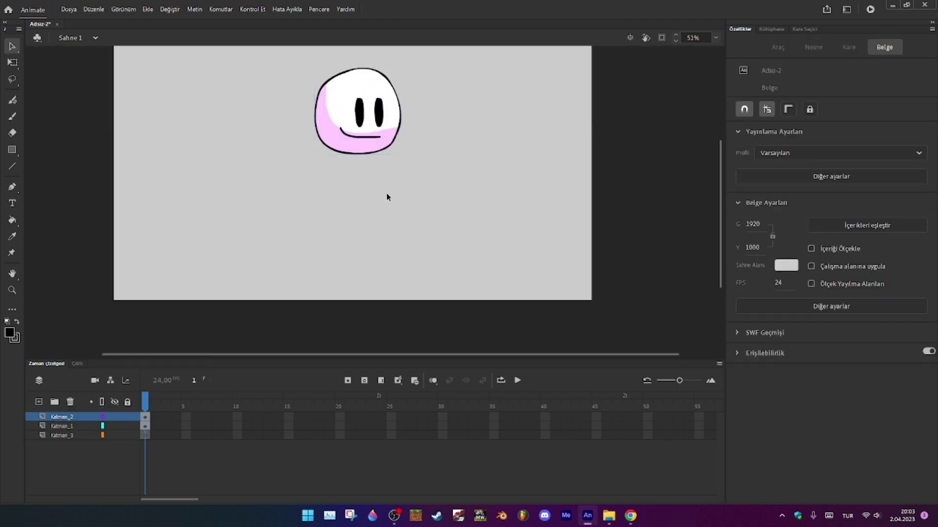
On the lowest layer, draw the arm's long outer line in black from the head's lower-left edge down to the hand
{"action": "scroll", "coordinate": [383, 202], "scroll_direction": "up", "scroll_amount": 2}
{"action": "left_click", "coordinate": [146, 435]}
{"action": "key", "text": "b"}
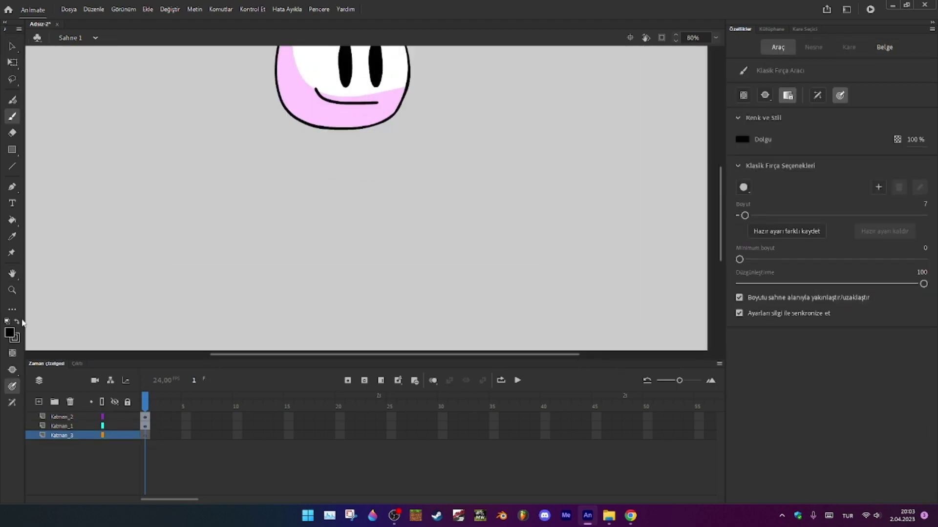
{"action": "mouse_move", "coordinate": [297, 111]}
{"action": "left_mouse_down"}
{"action": "mouse_move", "coordinate": [273, 168]}
{"action": "mouse_move", "coordinate": [275, 282]}
{"action": "left_mouse_up"}
Draw the rounded fingers and the thumb at the lower end of the arm line
{"action": "scroll", "coordinate": [274, 279], "scroll_direction": "up", "scroll_amount": 4}
{"action": "mouse_move", "coordinate": [278, 244]}
{"action": "left_mouse_down"}
{"action": "mouse_move", "coordinate": [280, 303]}
{"action": "mouse_move", "coordinate": [312, 295]}
{"action": "left_mouse_up"}
{"action": "mouse_move", "coordinate": [309, 237]}
{"action": "left_mouse_down"}
{"action": "mouse_move", "coordinate": [311, 299]}
{"action": "mouse_move", "coordinate": [327, 309]}
{"action": "mouse_move", "coordinate": [345, 293]}
{"action": "mouse_move", "coordinate": [350, 231]}
{"action": "left_mouse_up"}
{"action": "mouse_move", "coordinate": [350, 283]}
{"action": "left_mouse_down"}
{"action": "mouse_move", "coordinate": [368, 242]}
{"action": "mouse_move", "coordinate": [355, 175]}
{"action": "left_mouse_up"}
{"action": "key", "text": "ctrl+z"}
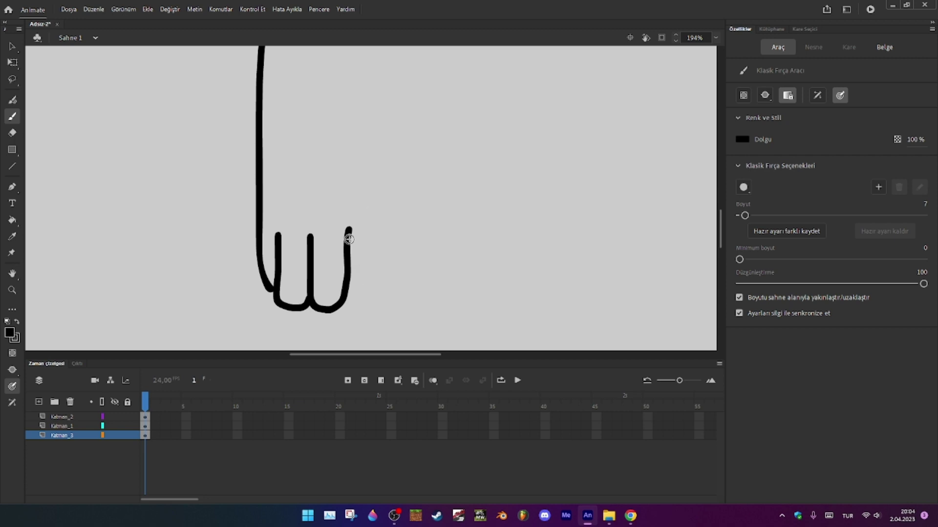
{"action": "mouse_move", "coordinate": [350, 230]}
{"action": "left_mouse_down"}
{"action": "mouse_move", "coordinate": [349, 248]}
{"action": "mouse_move", "coordinate": [369, 276]}
{"action": "mouse_move", "coordinate": [378, 260]}
{"action": "mouse_move", "coordinate": [359, 140]}
{"action": "left_mouse_up"}
Draw the arm's inner line from the thumb up to just below the head
{"action": "scroll", "coordinate": [376, 160], "scroll_direction": "down", "scroll_amount": 2}
{"action": "scroll", "coordinate": [376, 160], "scroll_direction": "down", "scroll_amount": 5}
{"action": "scroll", "coordinate": [428, 107], "scroll_direction": "up", "scroll_amount": 3}
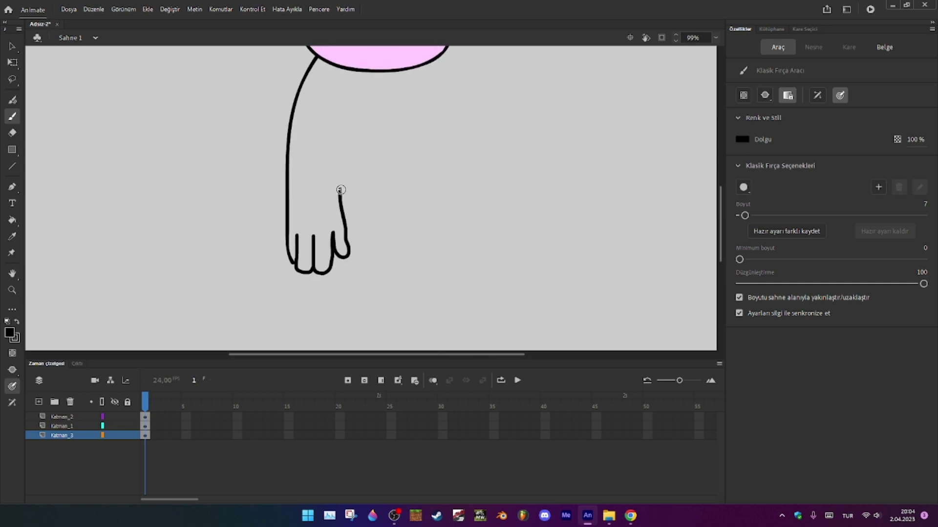
{"action": "left_click_drag", "start_coordinate": [341, 189], "coordinate": [345, 135]}
{"action": "key", "text": "ctrl+z"}
{"action": "left_click_drag", "start_coordinate": [343, 98], "coordinate": [339, 157]}
{"action": "left_click_drag", "start_coordinate": [339, 192], "coordinate": [346, 220]}
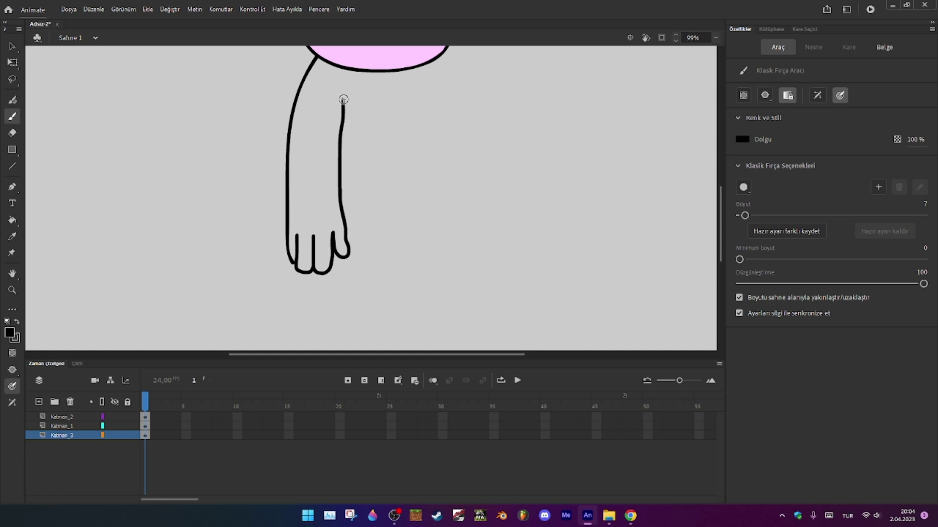
Draw the black outlines of both lower legs and feet beneath the hand, with a narrow gap between the legs
{"action": "scroll", "coordinate": [350, 236], "scroll_direction": "down", "scroll_amount": 3}
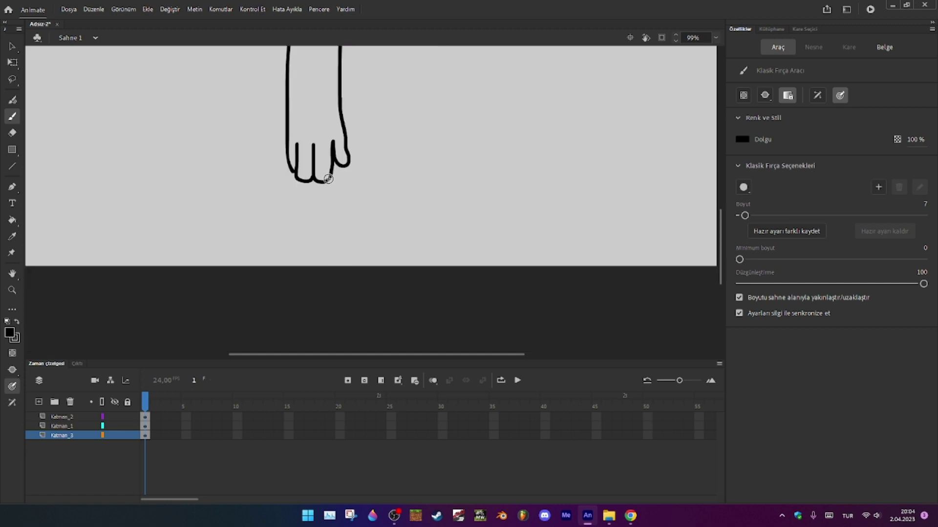
{"action": "mouse_move", "coordinate": [329, 227]}
{"action": "left_mouse_down"}
{"action": "mouse_move", "coordinate": [335, 235]}
{"action": "mouse_move", "coordinate": [302, 243]}
{"action": "left_mouse_up"}
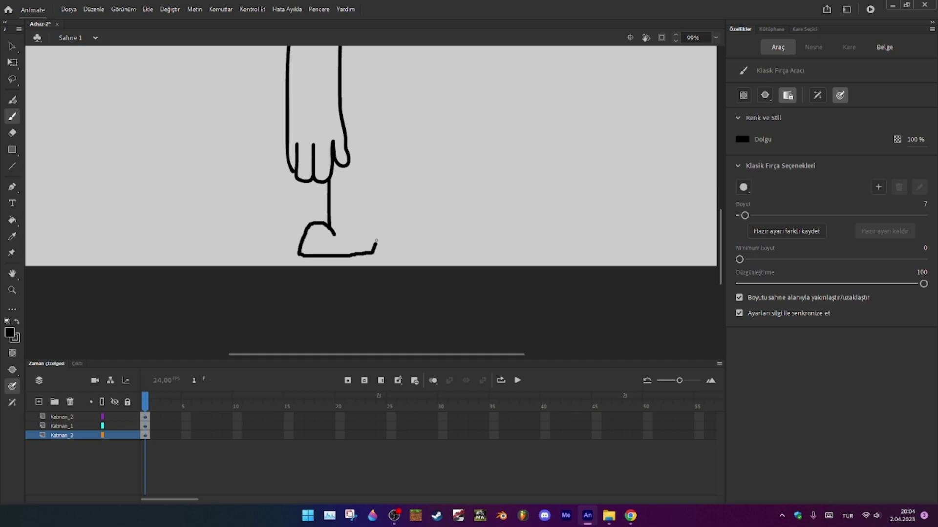
{"action": "mouse_move", "coordinate": [378, 228]}
{"action": "left_mouse_down"}
{"action": "mouse_move", "coordinate": [390, 108]}
{"action": "mouse_move", "coordinate": [395, 226]}
{"action": "left_mouse_up"}
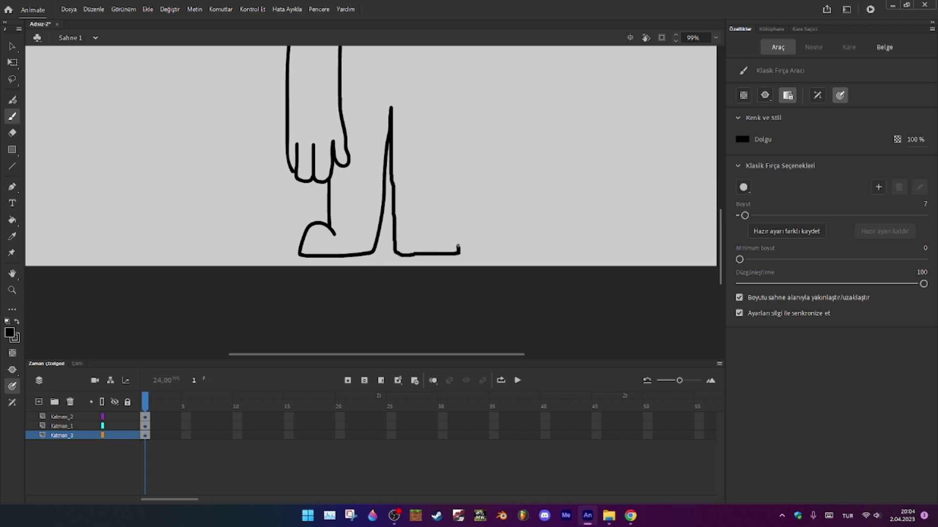
{"action": "left_click_drag", "start_coordinate": [433, 233], "coordinate": [423, 243]}
Draw the body's right outer line in black from the right foot up towards the head
{"action": "scroll", "coordinate": [438, 315], "scroll_direction": "up", "scroll_amount": 3}
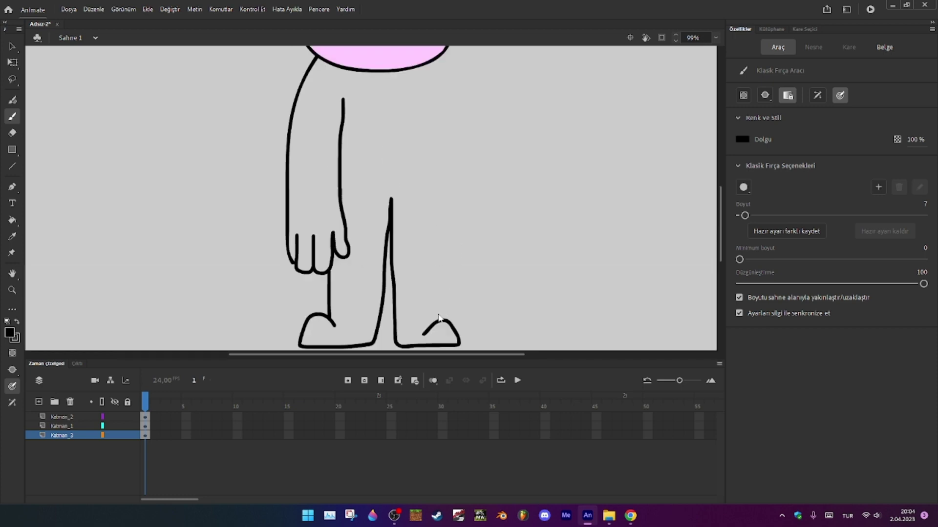
{"action": "left_click_drag", "start_coordinate": [441, 320], "coordinate": [432, 82]}
{"action": "scroll", "coordinate": [428, 146], "scroll_direction": "up", "scroll_amount": 3}
Raise the head and face clear of the body and draw a curved shoulder line joining the arm to the right side
{"action": "key", "text": "v"}
{"action": "mouse_move", "coordinate": [498, 70]}
{"action": "left_mouse_down"}
{"action": "mouse_move", "coordinate": [391, 94]}
{"action": "mouse_move", "coordinate": [428, 52]}
{"action": "left_mouse_up"}
{"action": "scroll", "coordinate": [449, 118], "scroll_direction": "up", "scroll_amount": 3}
{"action": "key", "text": "b"}
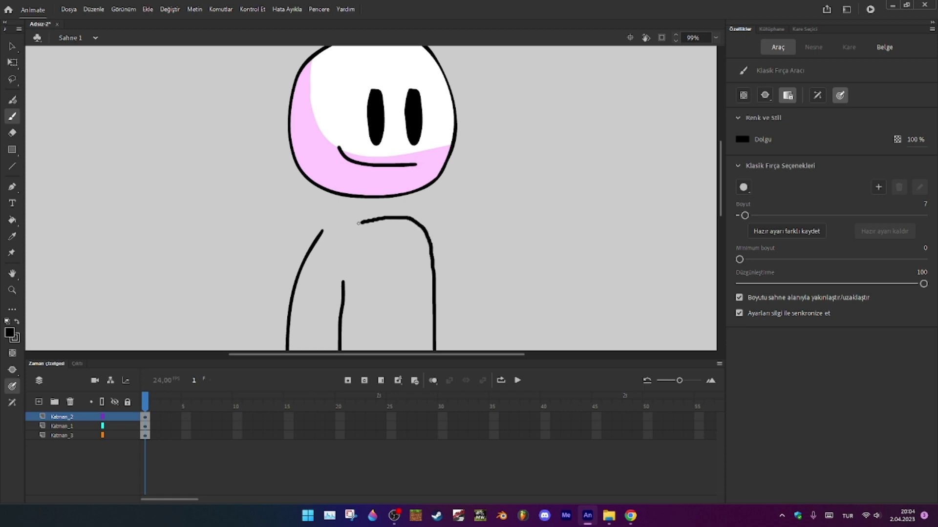
{"action": "scroll", "coordinate": [333, 236], "scroll_direction": "down", "scroll_amount": 3}
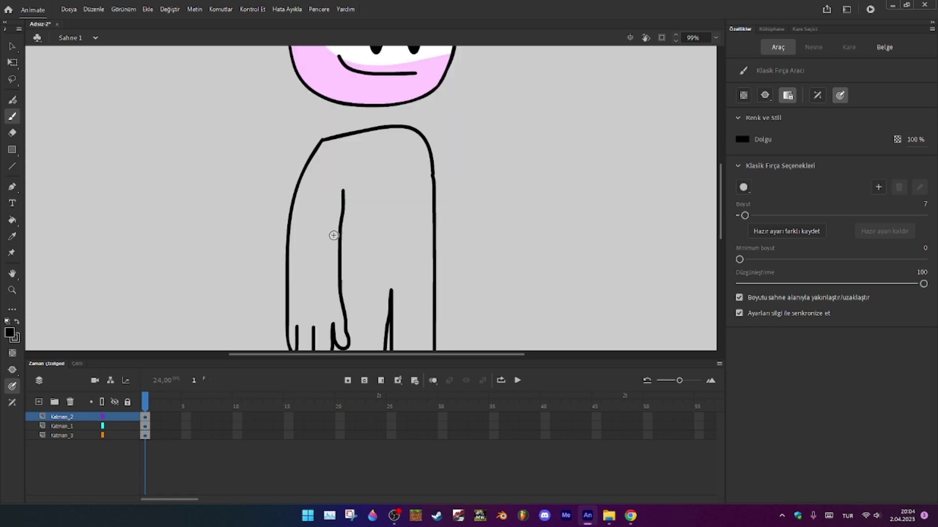
{"action": "key", "text": "i"}
{"action": "left_click", "coordinate": [348, 96]}
{"action": "scroll", "coordinate": [360, 155], "scroll_direction": "down", "scroll_amount": 3}
{"action": "key", "text": "b"}
{"action": "scroll", "coordinate": [319, 243], "scroll_direction": "up", "scroll_amount": 5}
{"action": "mouse_move", "coordinate": [364, 212]}
{"action": "left_mouse_down"}
{"action": "mouse_move", "coordinate": [375, 266]}
{"action": "mouse_move", "coordinate": [400, 288]}
{"action": "left_mouse_up"}
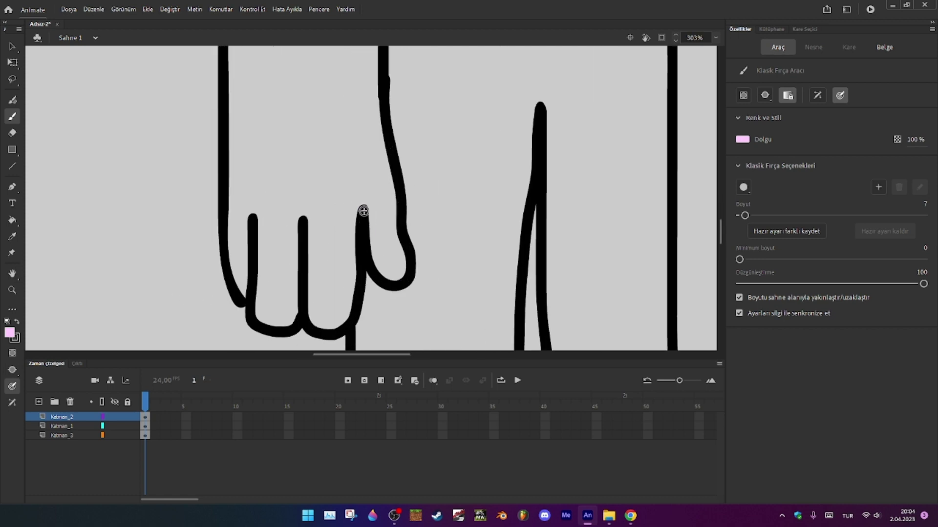
Cut the shoulder curve from the Katman_2 layer and paste it in place on the Katman_3 layer
{"action": "left_click", "coordinate": [145, 435]}
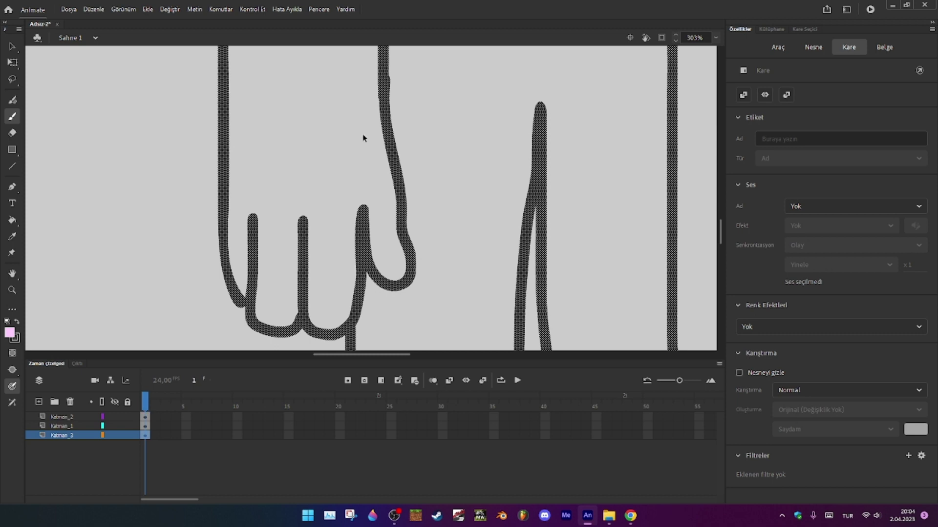
{"action": "scroll", "coordinate": [362, 133], "scroll_direction": "down", "scroll_amount": 5}
{"action": "scroll", "coordinate": [429, 176], "scroll_direction": "up", "scroll_amount": 3}
{"action": "key", "text": "v"}
{"action": "left_click", "coordinate": [429, 177]}
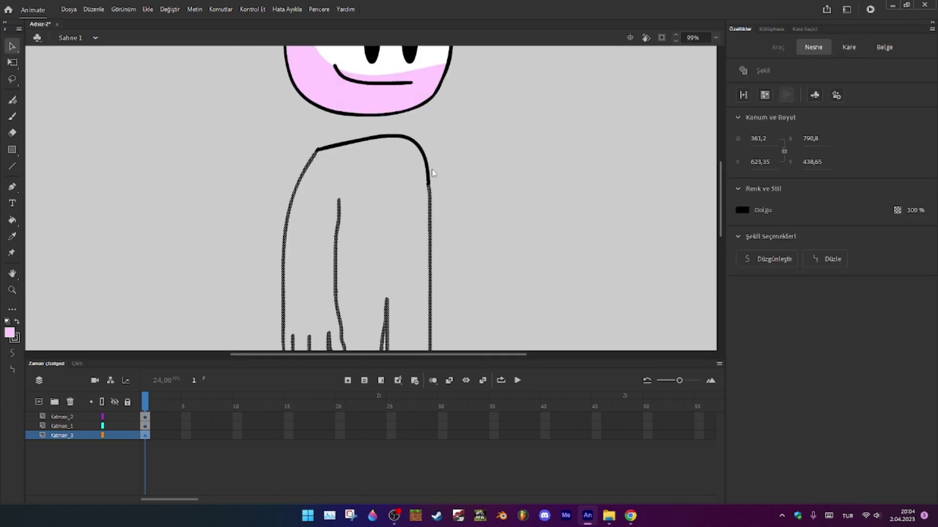
{"action": "left_click", "coordinate": [452, 165]}
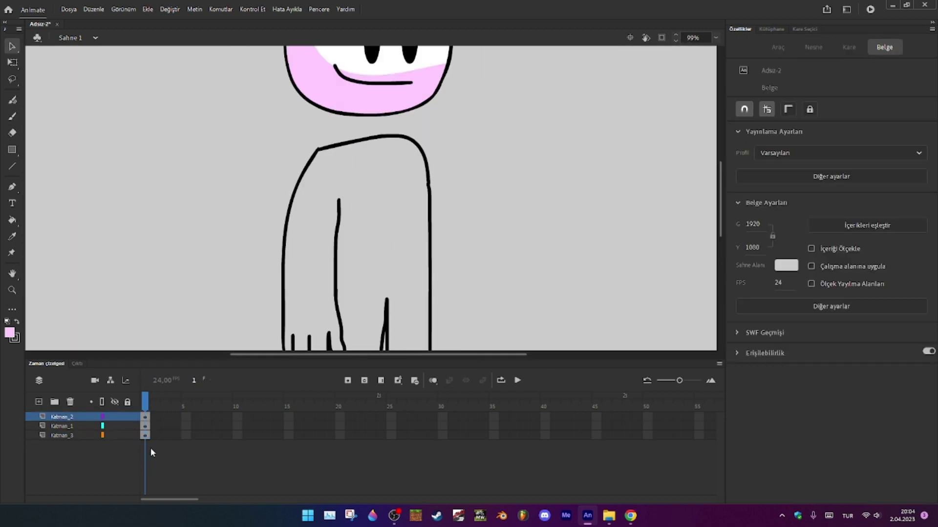
{"action": "left_click", "coordinate": [421, 155]}
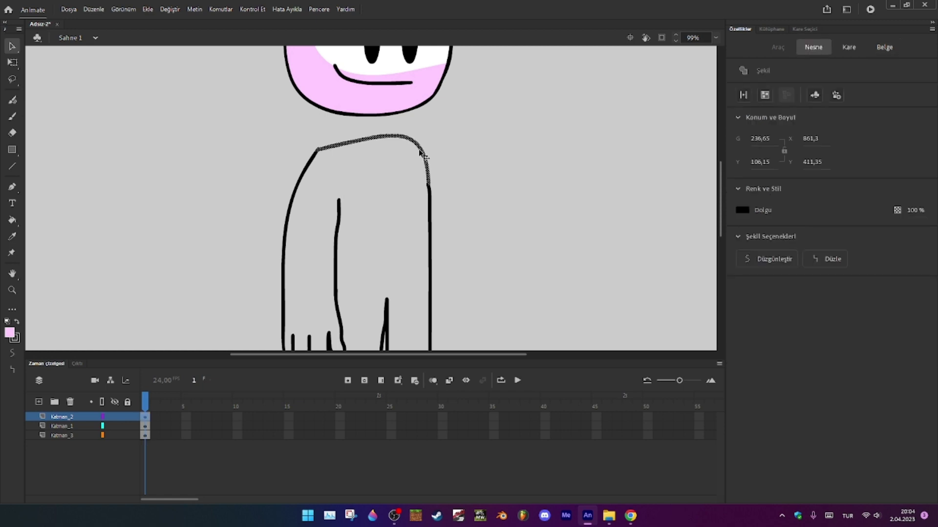
{"action": "key", "text": "Delete"}
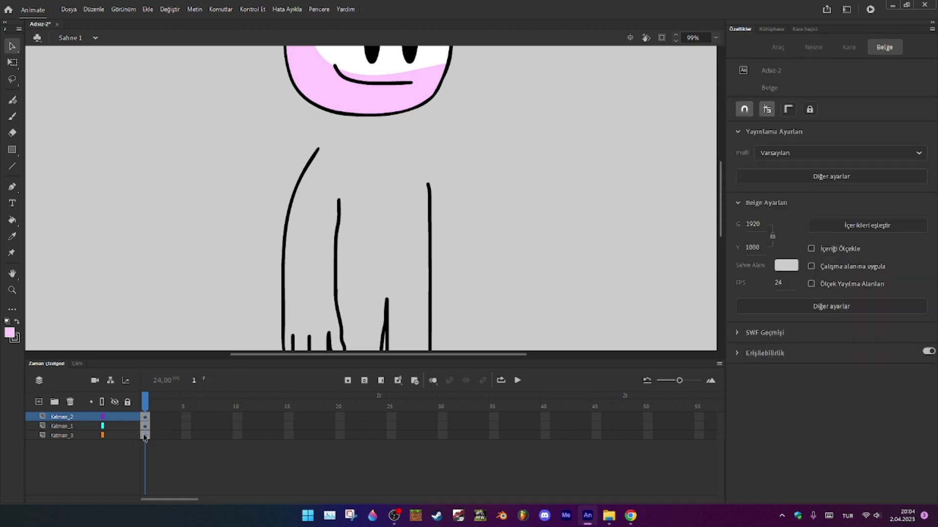
{"action": "left_click", "coordinate": [145, 436]}
{"action": "right_click", "coordinate": [415, 184]}
{"action": "left_click", "coordinate": [430, 244]}
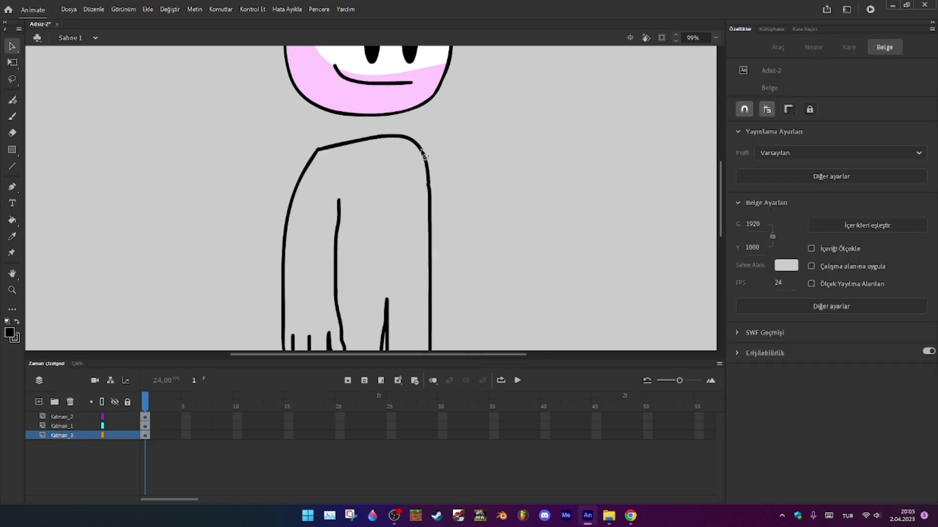
Sample the head's pink and brush shading along the inner edges of the outer finger and the thumb
{"action": "key", "text": "i"}
{"action": "left_click", "coordinate": [372, 102]}
{"action": "scroll", "coordinate": [361, 110], "scroll_direction": "down", "scroll_amount": 6}
{"action": "scroll", "coordinate": [287, 141], "scroll_direction": "up", "scroll_amount": 4}
{"action": "scroll", "coordinate": [337, 203], "scroll_direction": "up", "scroll_amount": 4}
{"action": "key", "text": "b"}
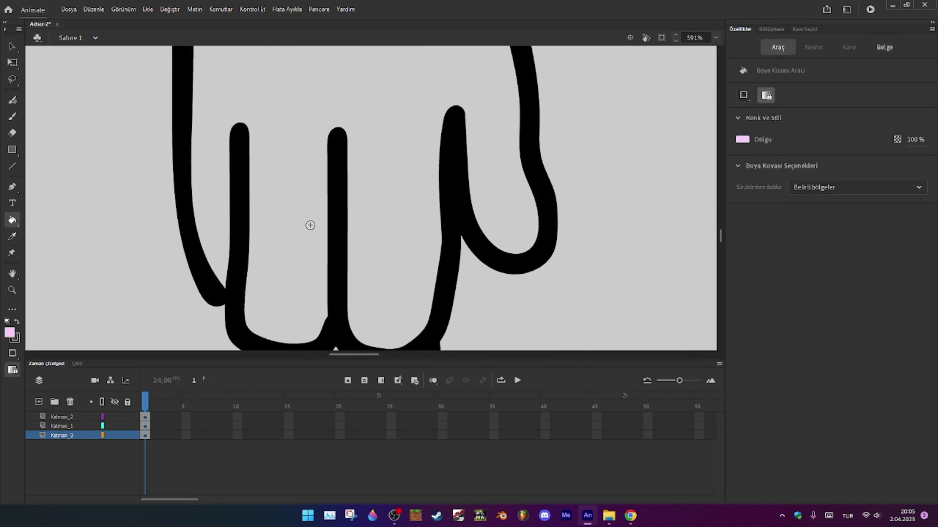
{"action": "key", "text": "b"}
{"action": "mouse_move", "coordinate": [184, 177]}
{"action": "left_mouse_down"}
{"action": "mouse_move", "coordinate": [226, 279]}
{"action": "mouse_move", "coordinate": [203, 247]}
{"action": "left_mouse_up"}
{"action": "mouse_move", "coordinate": [459, 117]}
{"action": "left_mouse_down"}
{"action": "mouse_move", "coordinate": [467, 170]}
{"action": "mouse_move", "coordinate": [504, 233]}
{"action": "mouse_move", "coordinate": [530, 242]}
{"action": "left_mouse_up"}
{"action": "mouse_move", "coordinate": [476, 225]}
{"action": "left_mouse_down"}
{"action": "mouse_move", "coordinate": [503, 251]}
{"action": "mouse_move", "coordinate": [521, 248]}
{"action": "left_mouse_up"}
Shade the inner left and lower edges of the two middle fingers in pink
{"action": "mouse_move", "coordinate": [337, 146]}
{"action": "left_mouse_down"}
{"action": "mouse_move", "coordinate": [360, 303]}
{"action": "mouse_move", "coordinate": [386, 327]}
{"action": "mouse_move", "coordinate": [418, 328]}
{"action": "left_mouse_up"}
{"action": "mouse_move", "coordinate": [349, 307]}
{"action": "left_mouse_down"}
{"action": "mouse_move", "coordinate": [370, 338]}
{"action": "mouse_move", "coordinate": [401, 342]}
{"action": "left_mouse_up"}
{"action": "mouse_move", "coordinate": [240, 134]}
{"action": "left_mouse_down"}
{"action": "mouse_move", "coordinate": [252, 319]}
{"action": "mouse_move", "coordinate": [274, 334]}
{"action": "mouse_move", "coordinate": [318, 332]}
{"action": "mouse_move", "coordinate": [335, 323]}
{"action": "mouse_move", "coordinate": [327, 304]}
{"action": "left_mouse_up"}
Remove the small stub of the leg line that pokes into the right foot
{"action": "scroll", "coordinate": [334, 271], "scroll_direction": "down", "scroll_amount": 8}
{"action": "scroll", "coordinate": [468, 272], "scroll_direction": "up", "scroll_amount": 3}
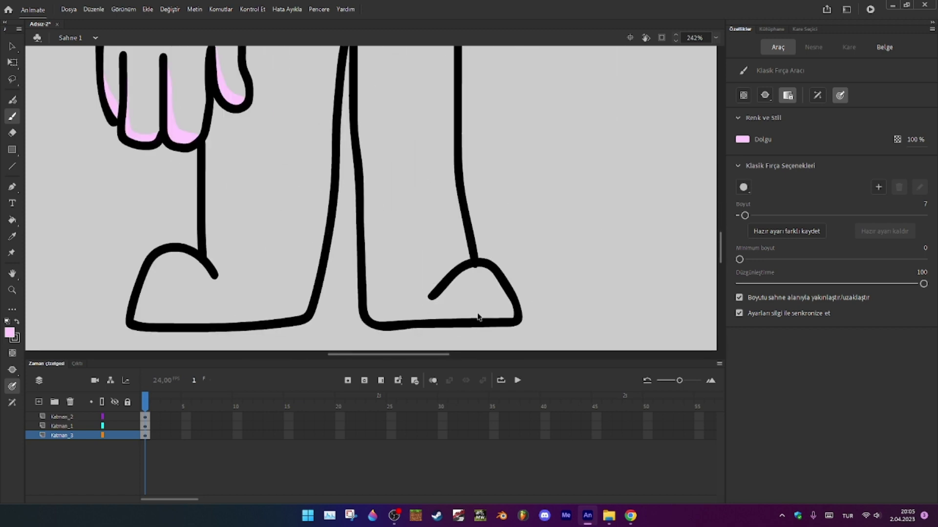
{"action": "scroll", "coordinate": [472, 271], "scroll_direction": "up", "scroll_amount": 3}
{"action": "key", "text": "v"}
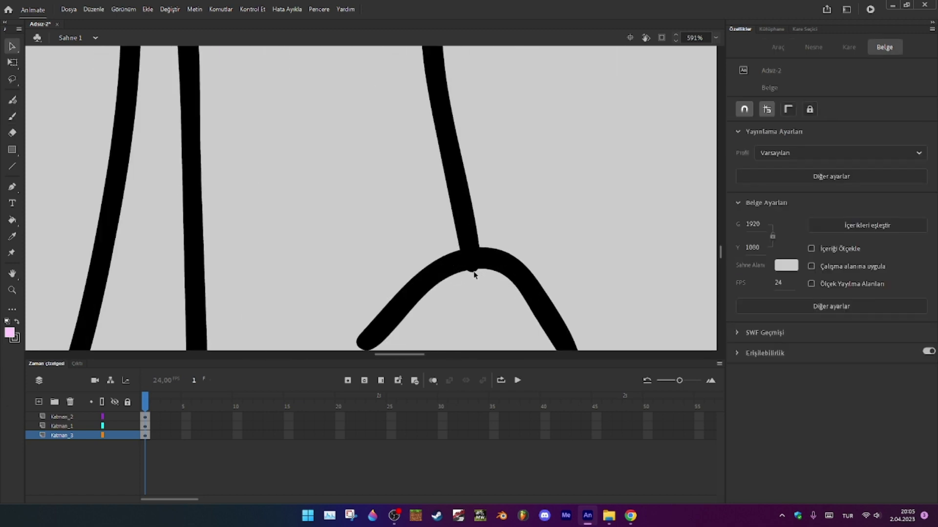
{"action": "scroll", "coordinate": [370, 293], "scroll_direction": "down", "scroll_amount": 3}
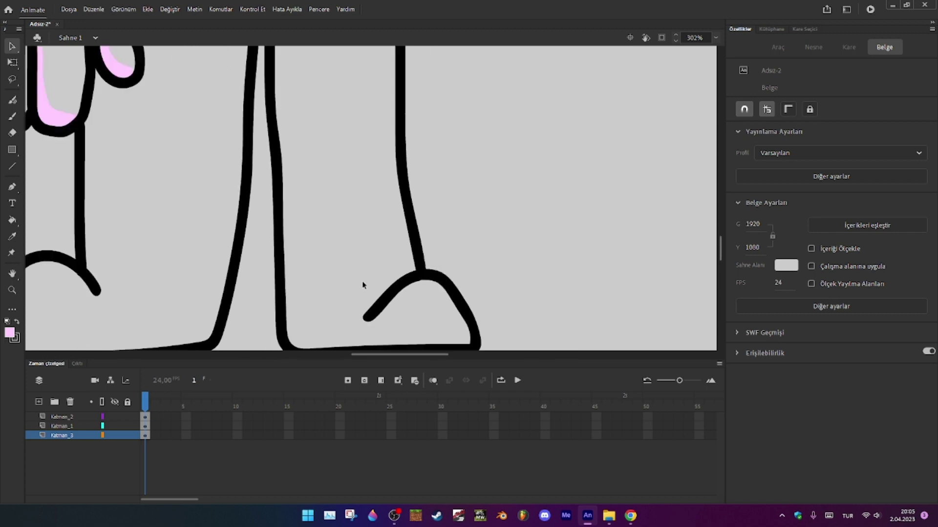
Brush pink shading along the upper curves of both feet where they meet the legs
{"action": "key", "text": "space"}
{"action": "mouse_move", "coordinate": [302, 261]}
{"action": "left_mouse_down"}
{"action": "mouse_move", "coordinate": [377, 164]}
{"action": "mouse_move", "coordinate": [401, 178]}
{"action": "left_mouse_up"}
{"action": "key", "text": "b"}
{"action": "left_click_drag", "start_coordinate": [182, 177], "coordinate": [197, 209]}
{"action": "key", "text": "ctrl+z"}
{"action": "left_click_drag", "start_coordinate": [180, 178], "coordinate": [197, 205]}
{"action": "mouse_move", "coordinate": [519, 186]}
{"action": "left_mouse_down"}
{"action": "mouse_move", "coordinate": [485, 196]}
{"action": "mouse_move", "coordinate": [466, 228]}
{"action": "left_mouse_up"}
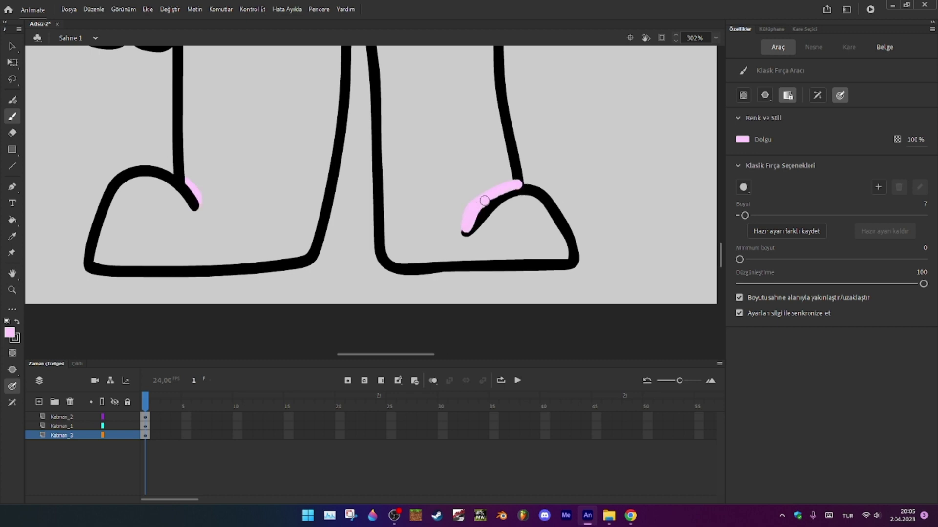
{"action": "left_click_drag", "start_coordinate": [485, 200], "coordinate": [472, 218]}
Shade the soles of both feet in pink, just inside the bottom outline
{"action": "mouse_move", "coordinate": [89, 249]}
{"action": "left_mouse_down"}
{"action": "mouse_move", "coordinate": [164, 260]}
{"action": "mouse_move", "coordinate": [262, 248]}
{"action": "mouse_move", "coordinate": [324, 208]}
{"action": "left_mouse_up"}
{"action": "mouse_move", "coordinate": [234, 254]}
{"action": "left_mouse_down"}
{"action": "mouse_move", "coordinate": [299, 247]}
{"action": "mouse_move", "coordinate": [105, 266]}
{"action": "mouse_move", "coordinate": [146, 269]}
{"action": "left_mouse_up"}
{"action": "mouse_move", "coordinate": [380, 231]}
{"action": "left_mouse_down"}
{"action": "mouse_move", "coordinate": [464, 260]}
{"action": "mouse_move", "coordinate": [566, 255]}
{"action": "left_mouse_up"}
{"action": "key", "text": "k"}
Draw a pink shadow edge across the upper body, fill the area above it pink and delete the stroke end outside the outline
{"action": "scroll", "coordinate": [410, 210], "scroll_direction": "down", "scroll_amount": 5}
{"action": "key", "text": "v"}
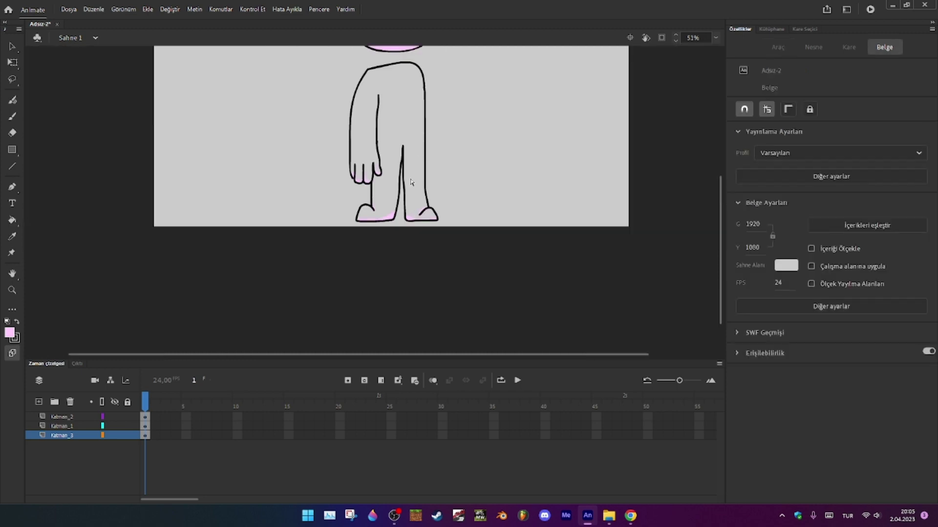
{"action": "scroll", "coordinate": [419, 58], "scroll_direction": "up", "scroll_amount": 5}
{"action": "key", "text": "b"}
{"action": "mouse_move", "coordinate": [472, 145]}
{"action": "left_mouse_down"}
{"action": "mouse_move", "coordinate": [440, 123]}
{"action": "mouse_move", "coordinate": [336, 120]}
{"action": "mouse_move", "coordinate": [203, 191]}
{"action": "left_mouse_up"}
{"action": "key", "text": "k"}
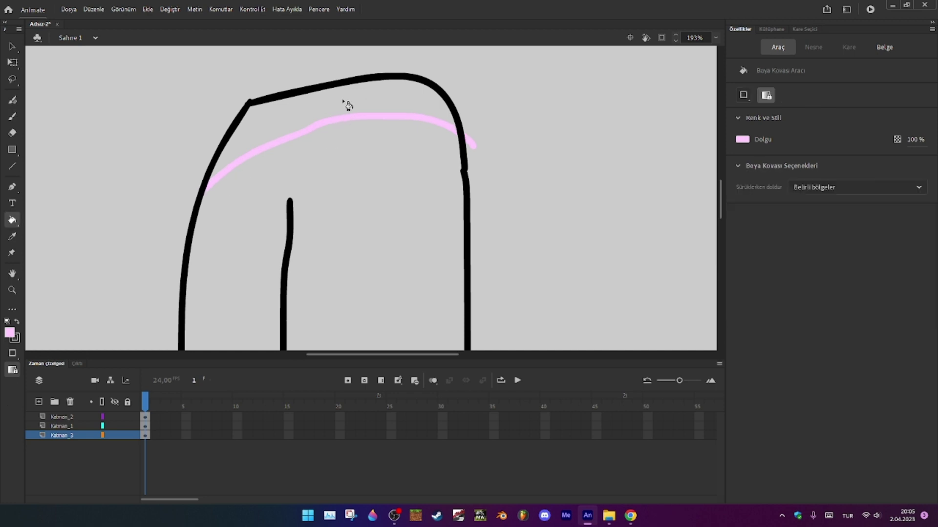
{"action": "left_click", "coordinate": [346, 104]}
{"action": "key", "text": "v"}
{"action": "left_click", "coordinate": [470, 142]}
{"action": "key", "text": "Delete"}
Sample the white of the face and fill the rest of the body with it
{"action": "scroll", "coordinate": [476, 142], "scroll_direction": "up", "scroll_amount": 5}
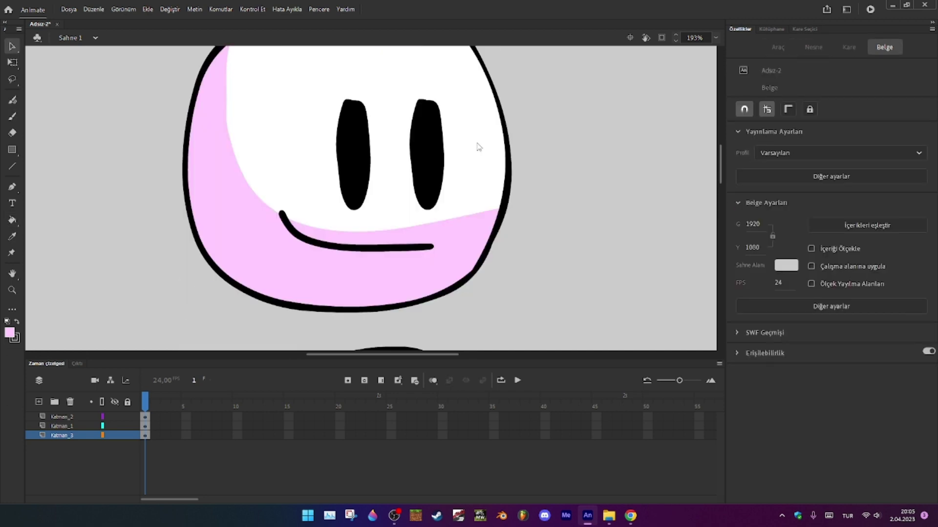
{"action": "key", "text": "i"}
{"action": "left_click", "coordinate": [401, 150]}
{"action": "scroll", "coordinate": [381, 228], "scroll_direction": "down", "scroll_amount": 3}
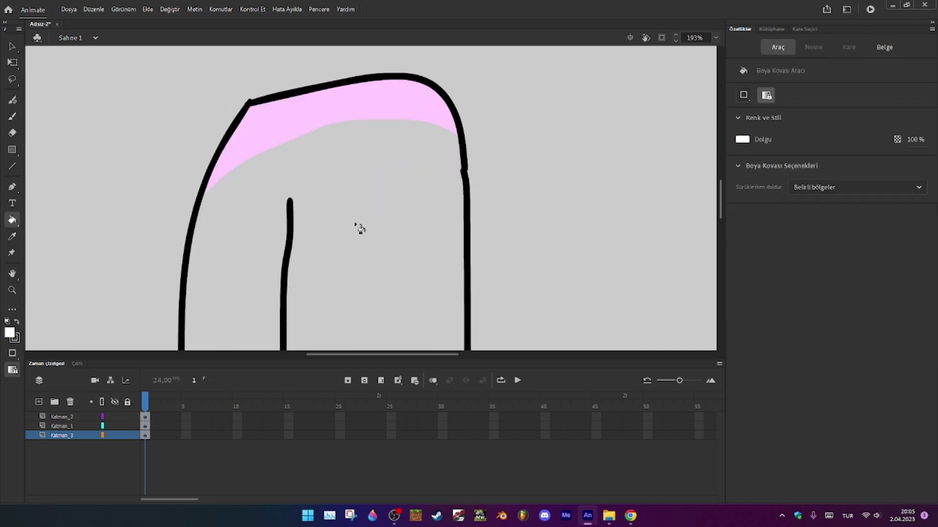
{"action": "left_click", "coordinate": [358, 228]}
{"action": "scroll", "coordinate": [357, 250], "scroll_direction": "down", "scroll_amount": 4}
{"action": "scroll", "coordinate": [357, 254], "scroll_direction": "down", "scroll_amount": 1}
Smooth the whole body drawing and convert it to a graphic symbol named body
{"action": "key", "text": "v"}
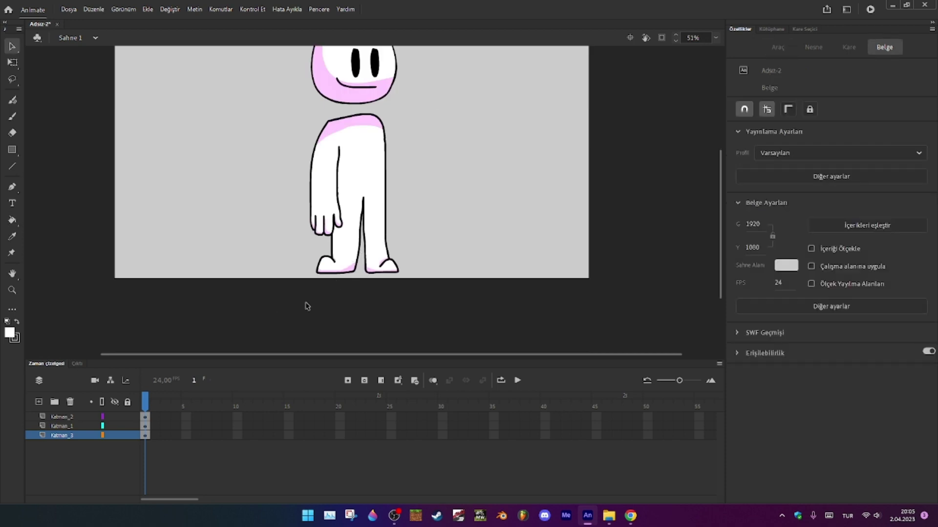
{"action": "left_click_drag", "start_coordinate": [286, 295], "coordinate": [425, 107]}
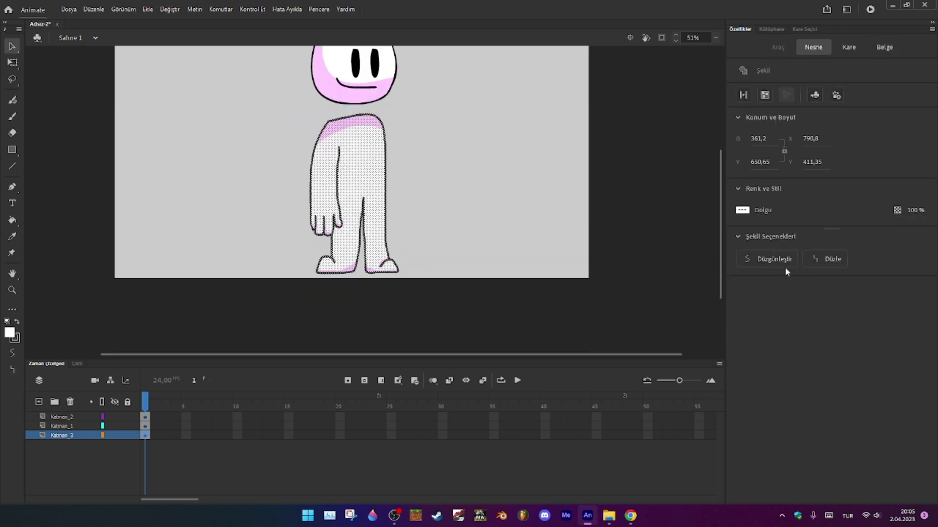
{"action": "left_click", "coordinate": [784, 264]}
{"action": "right_click", "coordinate": [359, 182]}
{"action": "left_click", "coordinate": [431, 436]}
{"action": "type", "text": "body"}
{"action": "key", "text": "Return"}
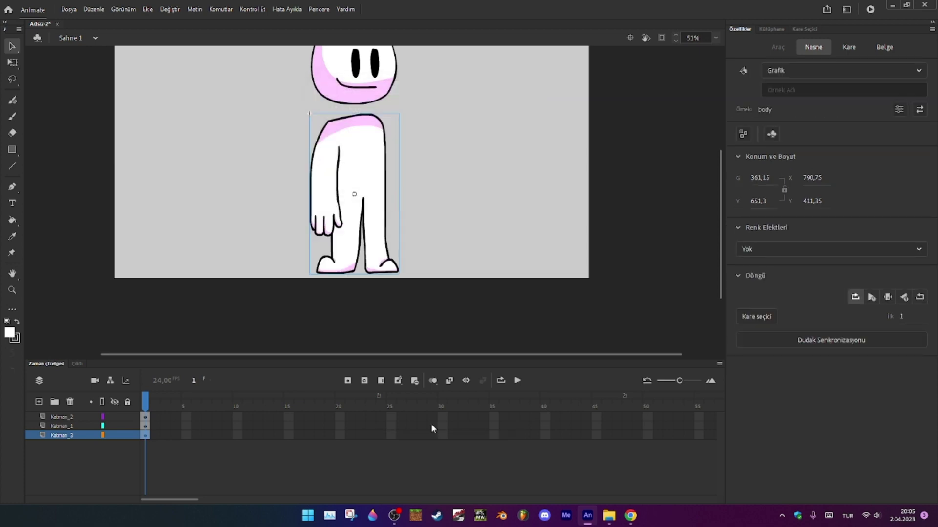
Move the head and face together down onto the shoulders and slightly to the right
{"action": "key", "text": "q"}
{"action": "scroll", "coordinate": [353, 220], "scroll_direction": "up", "scroll_amount": 3}
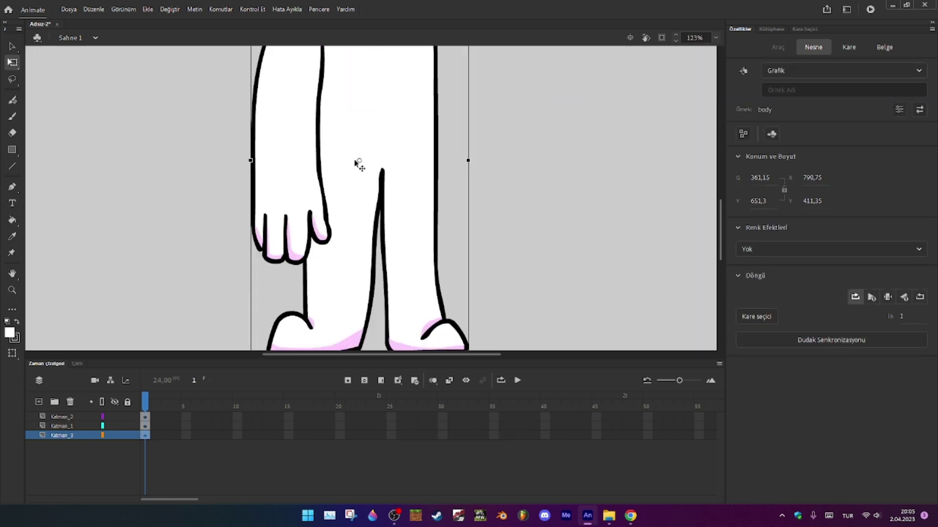
{"action": "scroll", "coordinate": [383, 208], "scroll_direction": "down", "scroll_amount": 3}
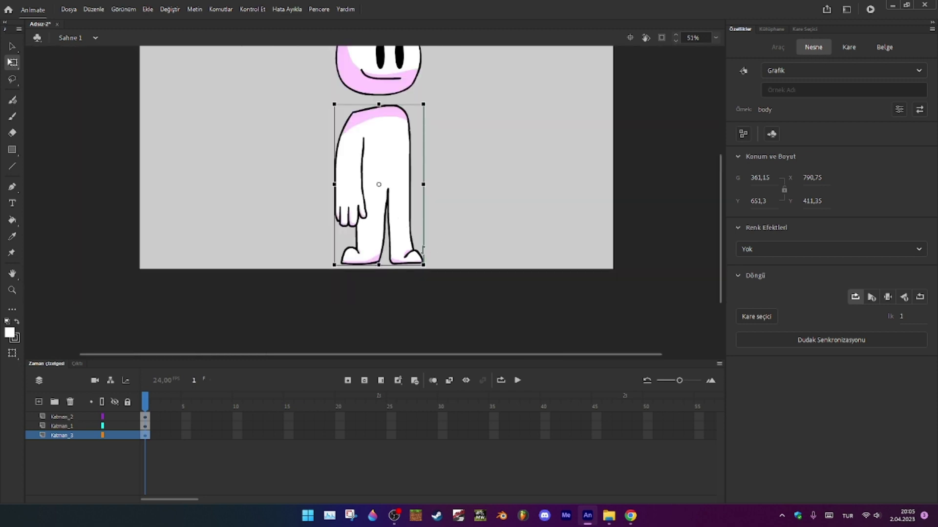
{"action": "left_click", "coordinate": [428, 128]}
{"action": "scroll", "coordinate": [430, 139], "scroll_direction": "up", "scroll_amount": 2}
{"action": "left_click", "coordinate": [404, 149]}
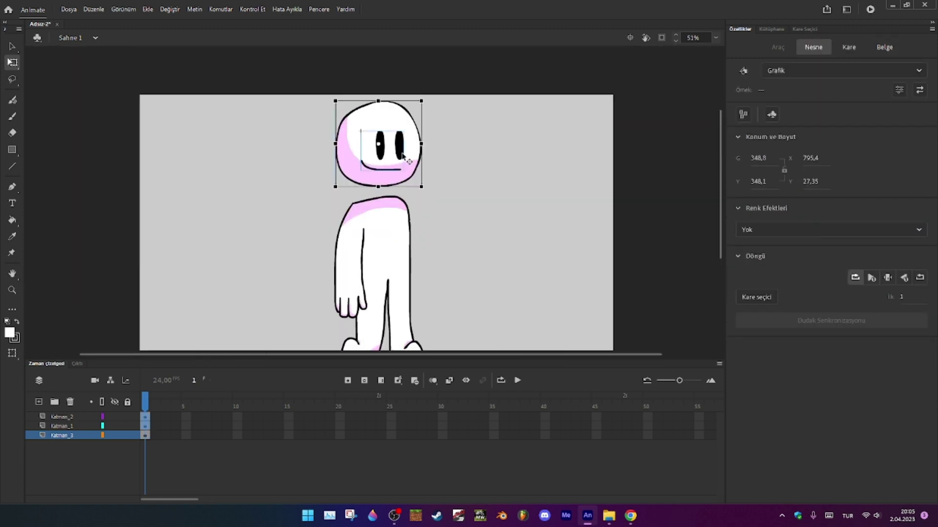
{"action": "left_click_drag", "start_coordinate": [404, 148], "coordinate": [406, 178]}
{"action": "left_click_drag", "start_coordinate": [387, 197], "coordinate": [393, 198]}
{"action": "left_click", "coordinate": [273, 329]}
Add a new layer and place it below all the other layers
{"action": "left_click", "coordinate": [63, 417]}
{"action": "left_click", "coordinate": [39, 402]}
{"action": "left_click_drag", "start_coordinate": [53, 418], "coordinate": [66, 481]}
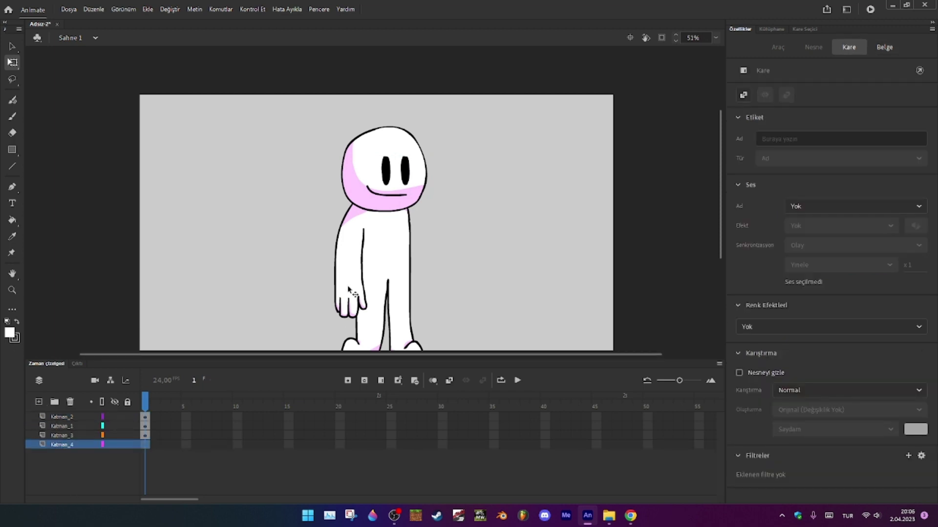
Set the Classic Brush fill colour to black for the next outlines beside the body
{"action": "scroll", "coordinate": [492, 304], "scroll_direction": "up", "scroll_amount": 5}
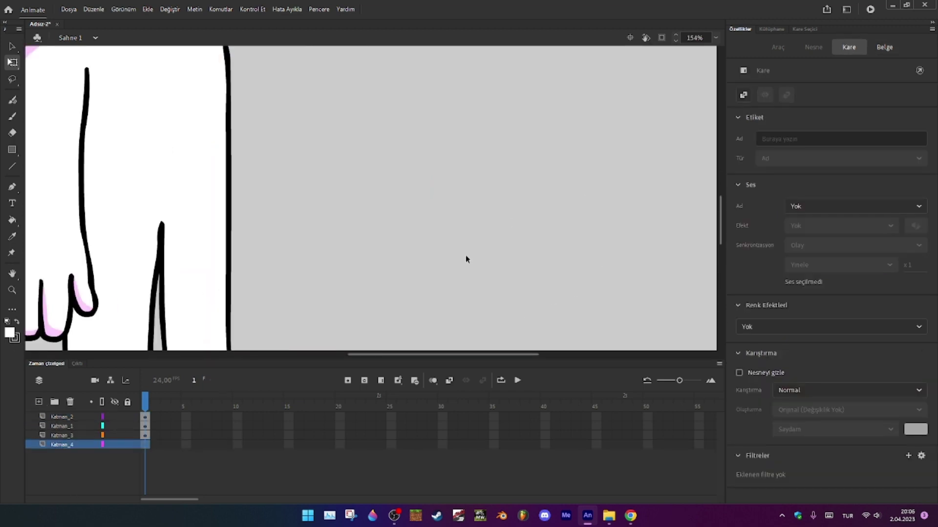
{"action": "scroll", "coordinate": [405, 208], "scroll_direction": "down", "scroll_amount": 3}
{"action": "key", "text": "space"}
{"action": "left_click_drag", "start_coordinate": [368, 206], "coordinate": [392, 249]}
{"action": "scroll", "coordinate": [375, 180], "scroll_direction": "up", "scroll_amount": 2}
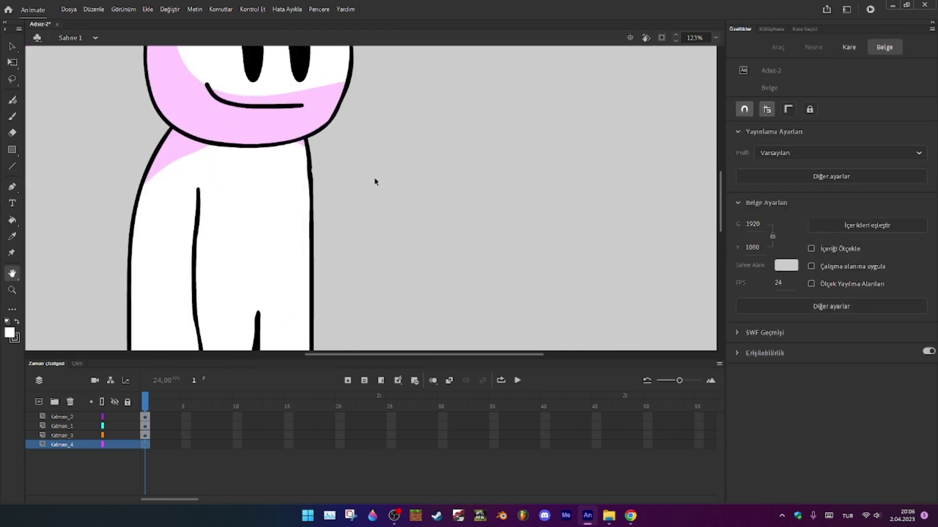
{"action": "key", "text": "b"}
{"action": "left_click", "coordinate": [9, 333]}
{"action": "left_click", "coordinate": [44, 383]}
{"action": "key", "text": "v"}
{"action": "double_click", "coordinate": [199, 293]}
{"action": "scroll", "coordinate": [199, 293], "scroll_direction": "down", "scroll_amount": 3}
{"action": "scroll", "coordinate": [328, 200], "scroll_direction": "down", "scroll_amount": 2}
{"action": "scroll", "coordinate": [328, 201], "scroll_direction": "up", "scroll_amount": 3}
{"action": "double_click", "coordinate": [332, 296]}
{"action": "scroll", "coordinate": [273, 328], "scroll_direction": "up", "scroll_amount": 2}
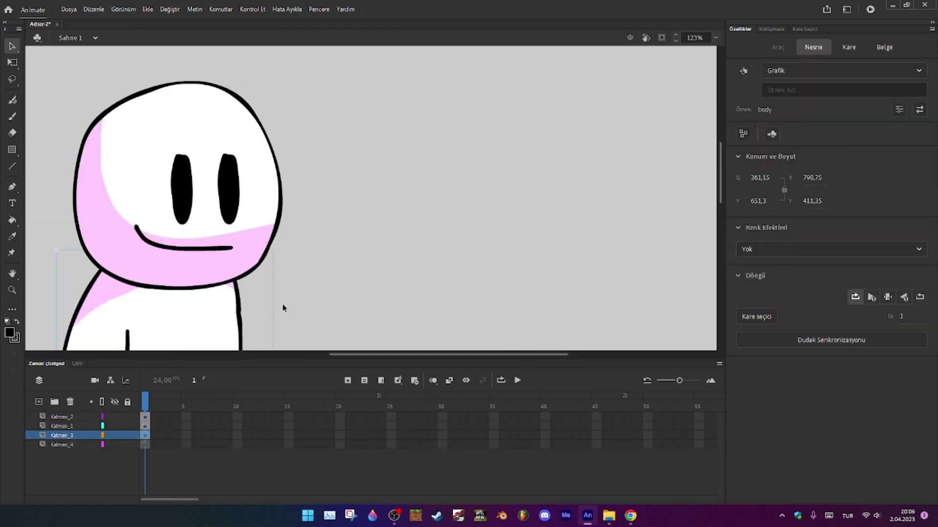
Outline a black thumb and the first two curled fingers beside the body on the bottom layer, Katman_4
{"action": "key", "text": "h"}
{"action": "left_click_drag", "start_coordinate": [289, 268], "coordinate": [301, 179]}
{"action": "key", "text": "b"}
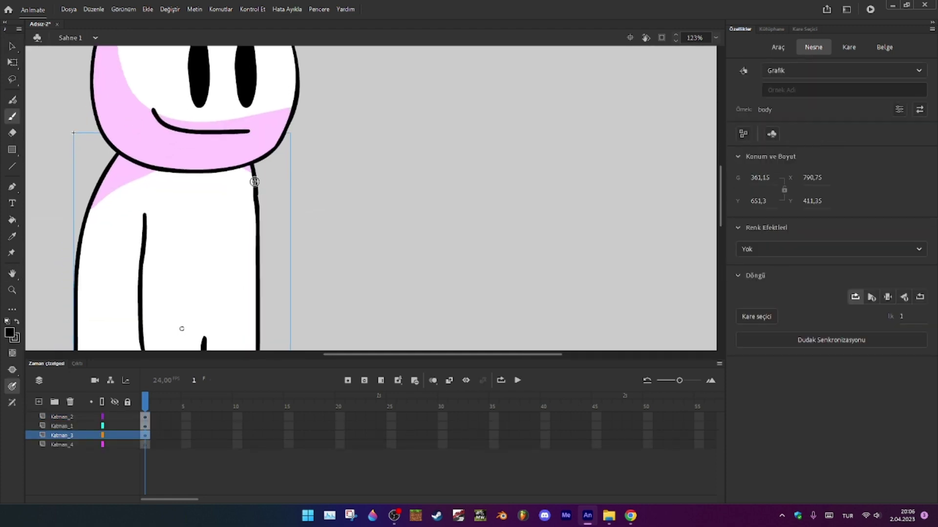
{"action": "left_click", "coordinate": [149, 444]}
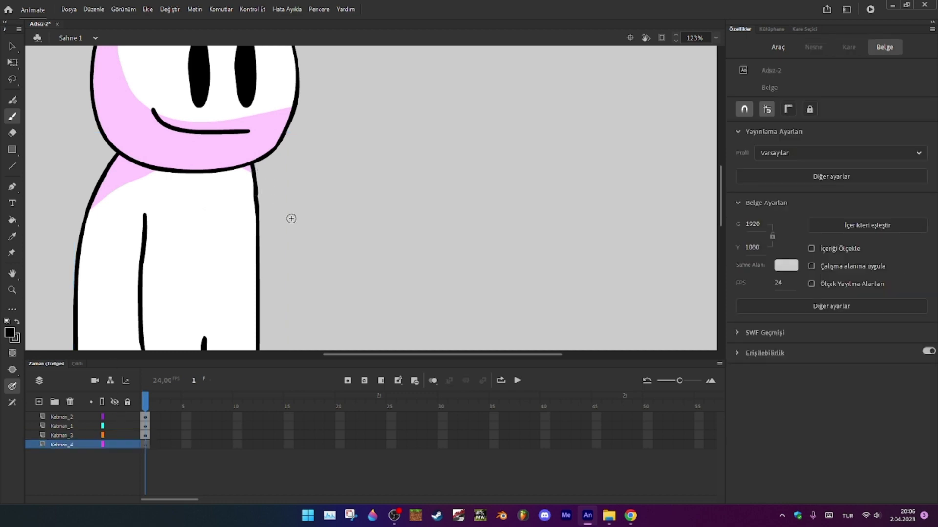
{"action": "scroll", "coordinate": [334, 278], "scroll_direction": "up", "scroll_amount": 2}
{"action": "mouse_move", "coordinate": [322, 230]}
{"action": "left_mouse_down"}
{"action": "mouse_move", "coordinate": [343, 205]}
{"action": "mouse_move", "coordinate": [387, 207]}
{"action": "mouse_move", "coordinate": [399, 219]}
{"action": "mouse_move", "coordinate": [389, 286]}
{"action": "mouse_move", "coordinate": [362, 288]}
{"action": "mouse_move", "coordinate": [352, 235]}
{"action": "left_mouse_up"}
{"action": "mouse_move", "coordinate": [414, 221]}
{"action": "left_mouse_down"}
{"action": "mouse_move", "coordinate": [427, 250]}
{"action": "mouse_move", "coordinate": [396, 272]}
{"action": "mouse_move", "coordinate": [426, 287]}
{"action": "mouse_move", "coordinate": [402, 315]}
{"action": "mouse_move", "coordinate": [366, 296]}
{"action": "left_mouse_up"}
{"action": "scroll", "coordinate": [412, 230], "scroll_direction": "down", "scroll_amount": 2}
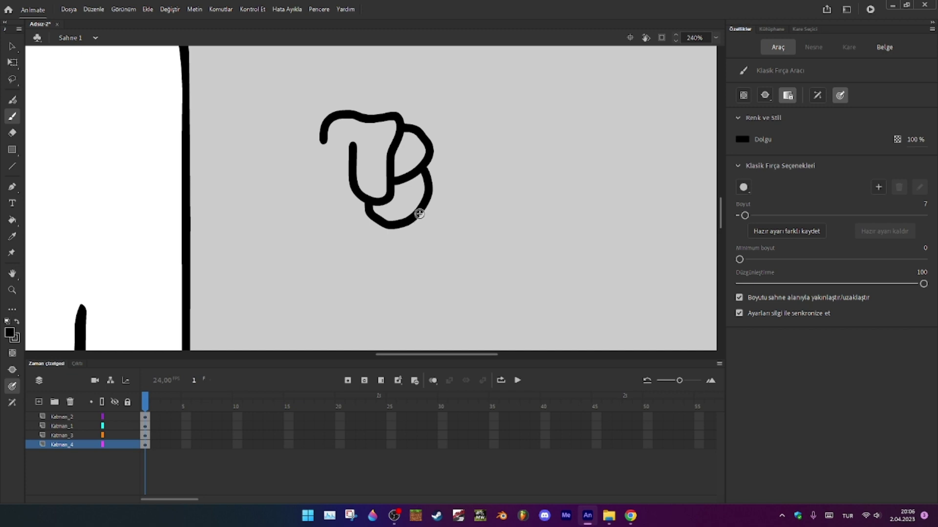
Outline the third finger, the microphone handle behind the fingers and the curved collar above the thumb
{"action": "mouse_move", "coordinate": [421, 222]}
{"action": "left_mouse_down"}
{"action": "mouse_move", "coordinate": [409, 256]}
{"action": "mouse_move", "coordinate": [375, 259]}
{"action": "mouse_move", "coordinate": [364, 242]}
{"action": "mouse_move", "coordinate": [371, 219]}
{"action": "mouse_move", "coordinate": [355, 223]}
{"action": "mouse_move", "coordinate": [368, 277]}
{"action": "mouse_move", "coordinate": [386, 284]}
{"action": "mouse_move", "coordinate": [400, 262]}
{"action": "left_mouse_up"}
{"action": "scroll", "coordinate": [400, 261], "scroll_direction": "up", "scroll_amount": 2}
{"action": "mouse_move", "coordinate": [425, 226]}
{"action": "left_mouse_down"}
{"action": "mouse_move", "coordinate": [424, 195]}
{"action": "mouse_move", "coordinate": [363, 176]}
{"action": "left_mouse_up"}
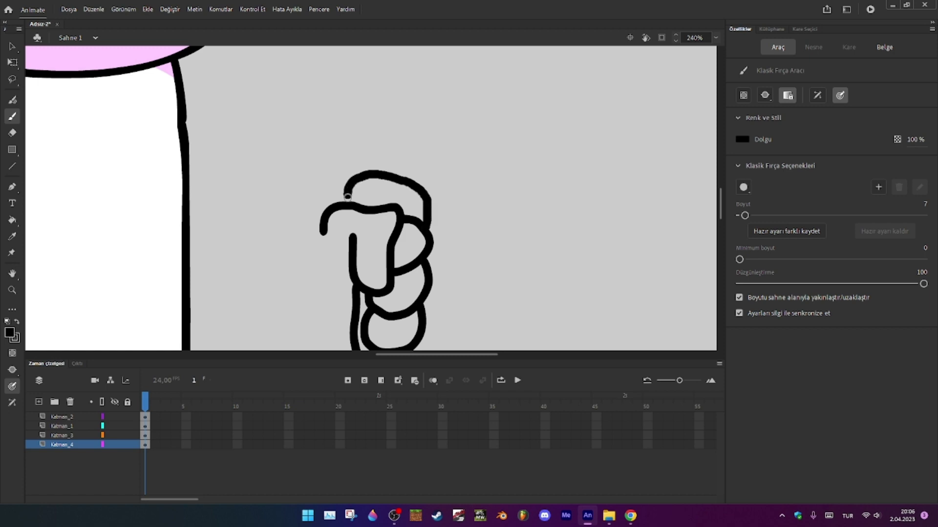
Outline a rounded microphone head on the collar, redrawing it narrower than the first attempt
{"action": "mouse_move", "coordinate": [429, 208]}
{"action": "left_mouse_down"}
{"action": "mouse_move", "coordinate": [453, 196]}
{"action": "mouse_move", "coordinate": [461, 171]}
{"action": "mouse_move", "coordinate": [456, 114]}
{"action": "mouse_move", "coordinate": [419, 89]}
{"action": "mouse_move", "coordinate": [328, 97]}
{"action": "mouse_move", "coordinate": [308, 141]}
{"action": "mouse_move", "coordinate": [315, 179]}
{"action": "mouse_move", "coordinate": [345, 194]}
{"action": "mouse_move", "coordinate": [341, 94]}
{"action": "left_mouse_up"}
{"action": "key", "text": "ctrl+z"}
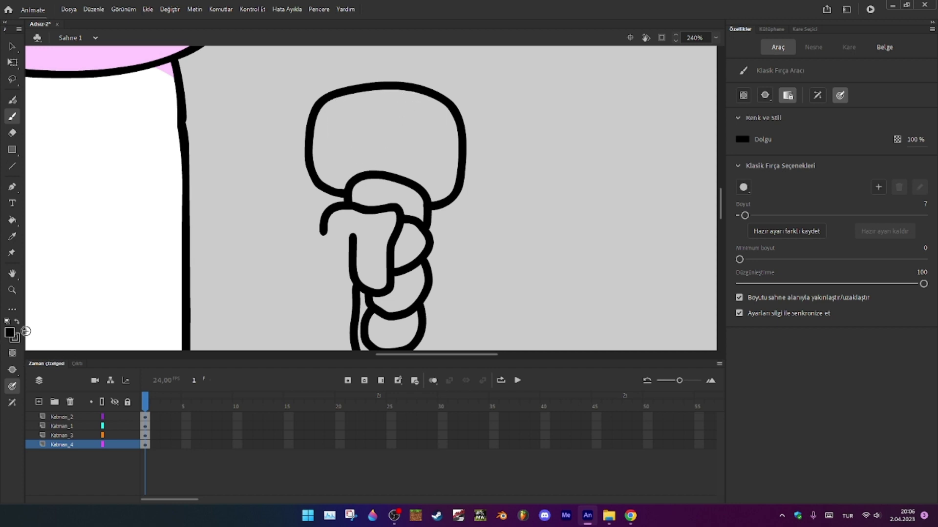
{"action": "key", "text": "ctrl+z"}
{"action": "mouse_move", "coordinate": [442, 196]}
{"action": "left_mouse_down"}
{"action": "mouse_move", "coordinate": [463, 140]}
{"action": "mouse_move", "coordinate": [451, 113]}
{"action": "mouse_move", "coordinate": [422, 89]}
{"action": "mouse_move", "coordinate": [359, 95]}
{"action": "mouse_move", "coordinate": [334, 131]}
{"action": "mouse_move", "coordinate": [337, 191]}
{"action": "left_mouse_up"}
{"action": "scroll", "coordinate": [324, 258], "scroll_direction": "up", "scroll_amount": 3}
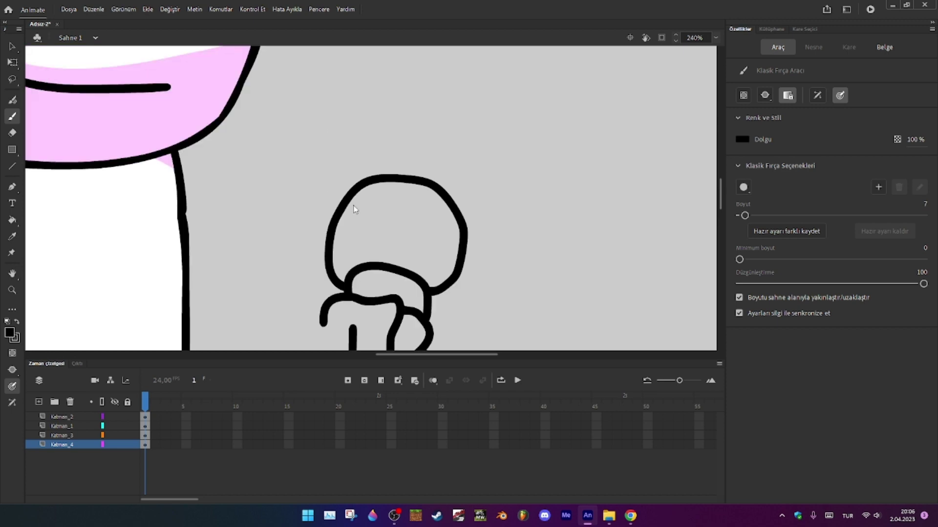
Set the brush fill to the muted purple #666699 and paint a colour sample beside the microphone
{"action": "left_click", "coordinate": [10, 334]}
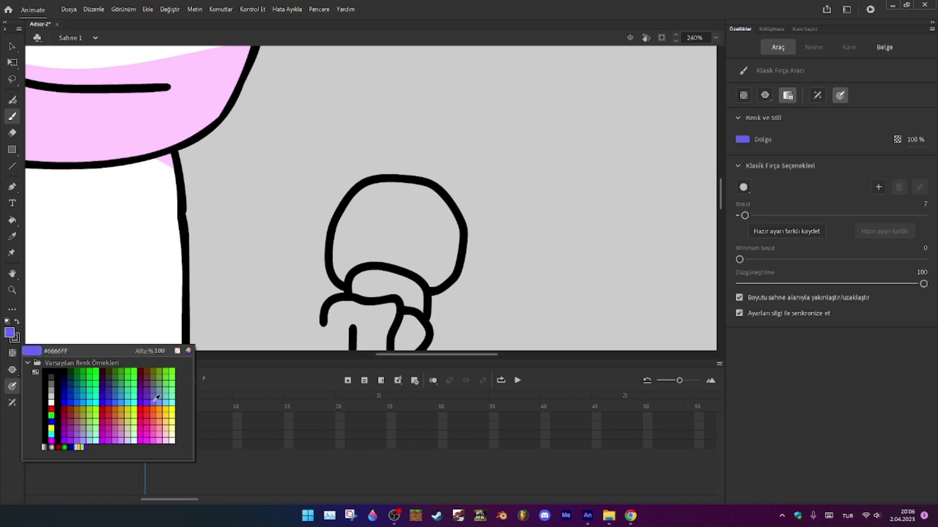
{"action": "left_click", "coordinate": [156, 387]}
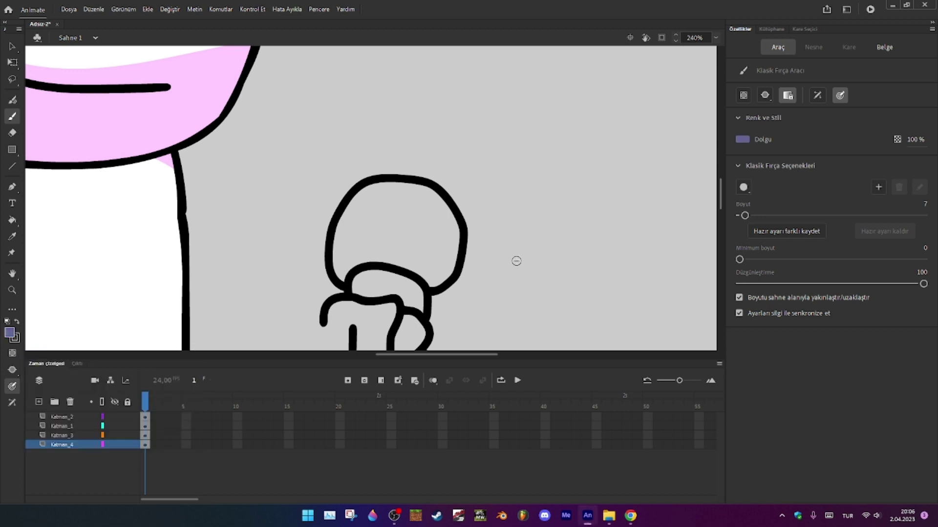
{"action": "mouse_move", "coordinate": [513, 264]}
{"action": "left_mouse_down"}
{"action": "mouse_move", "coordinate": [530, 218]}
{"action": "mouse_move", "coordinate": [538, 225]}
{"action": "left_mouse_up"}
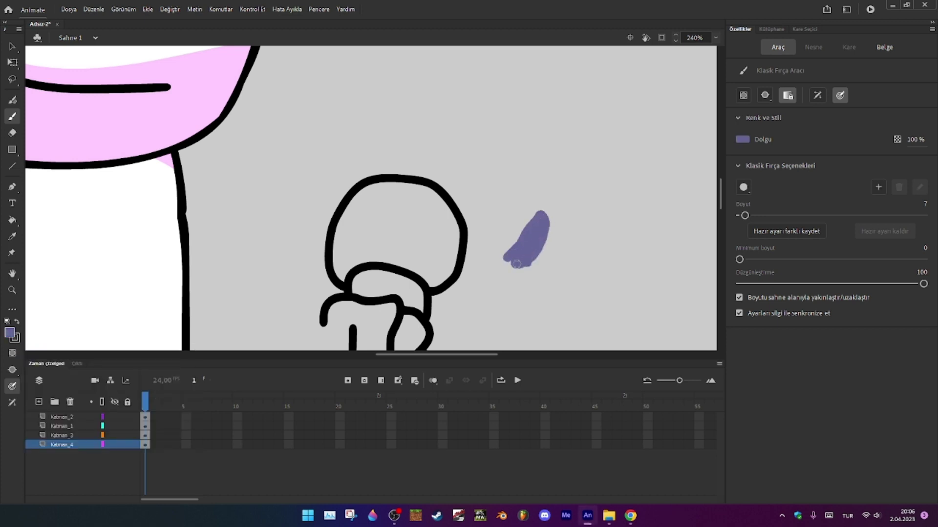
Try to set the brush fill to the darker purple #413D7D
{"action": "left_click", "coordinate": [14, 335]}
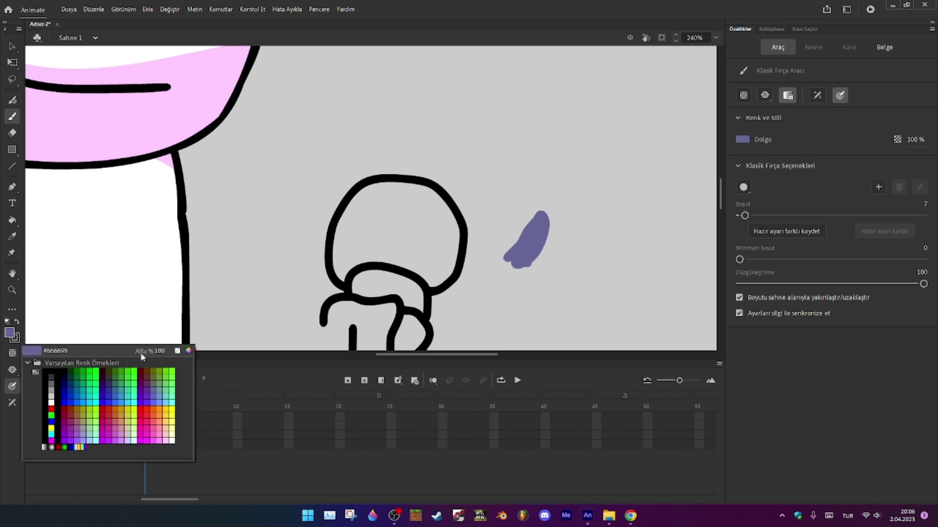
{"action": "left_click", "coordinate": [186, 352]}
{"action": "left_click_drag", "start_coordinate": [441, 265], "coordinate": [417, 285]}
{"action": "left_click_drag", "start_coordinate": [491, 280], "coordinate": [491, 284]}
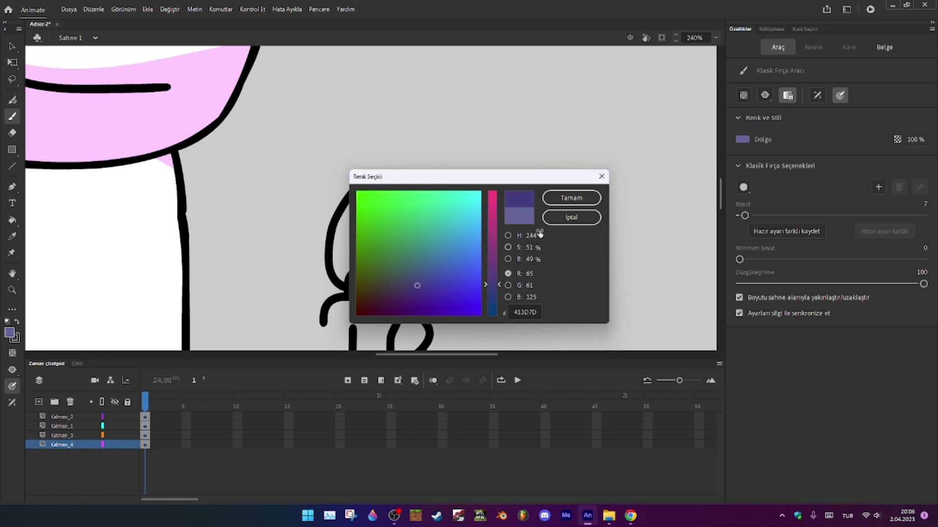
{"action": "left_click", "coordinate": [575, 197]}
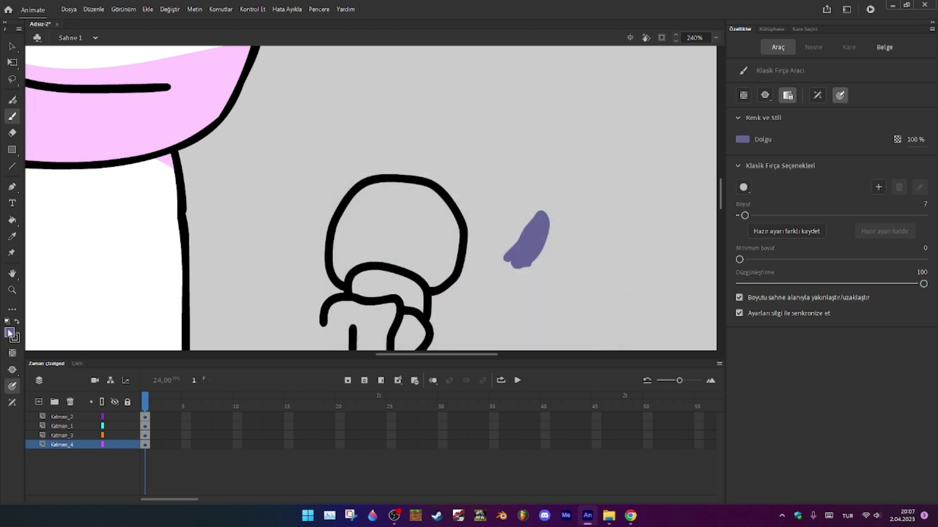
Mix a darker shade of the purple and paint a second colour sample beside the first
{"action": "left_click", "coordinate": [9, 333]}
{"action": "left_click", "coordinate": [182, 350]}
{"action": "left_click", "coordinate": [419, 275]}
{"action": "left_click", "coordinate": [572, 198]}
{"action": "mouse_move", "coordinate": [589, 238]}
{"action": "left_mouse_down"}
{"action": "mouse_move", "coordinate": [571, 274]}
{"action": "mouse_move", "coordinate": [576, 264]}
{"action": "left_mouse_up"}
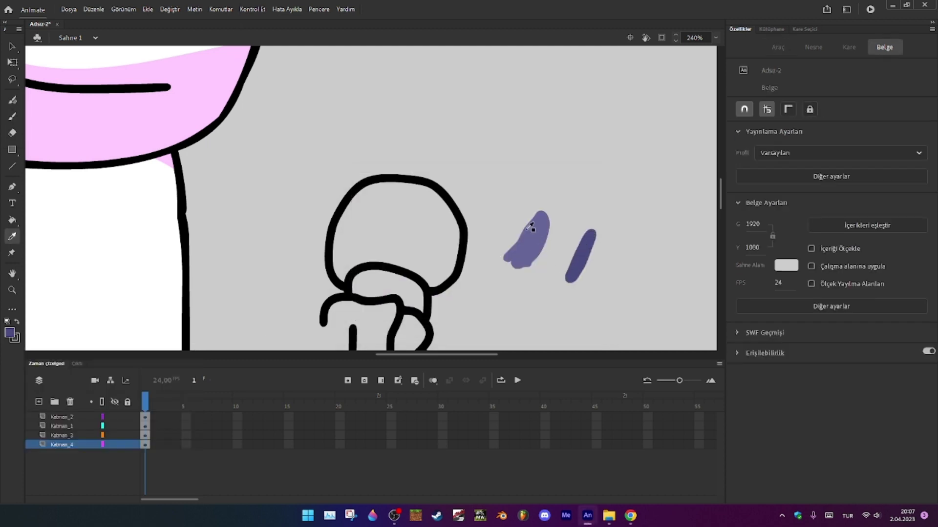
Mix a pale greyish purple and paint a small highlight on the upper-right edge of the microphone head
{"action": "key", "text": "k"}
{"action": "left_click", "coordinate": [10, 334]}
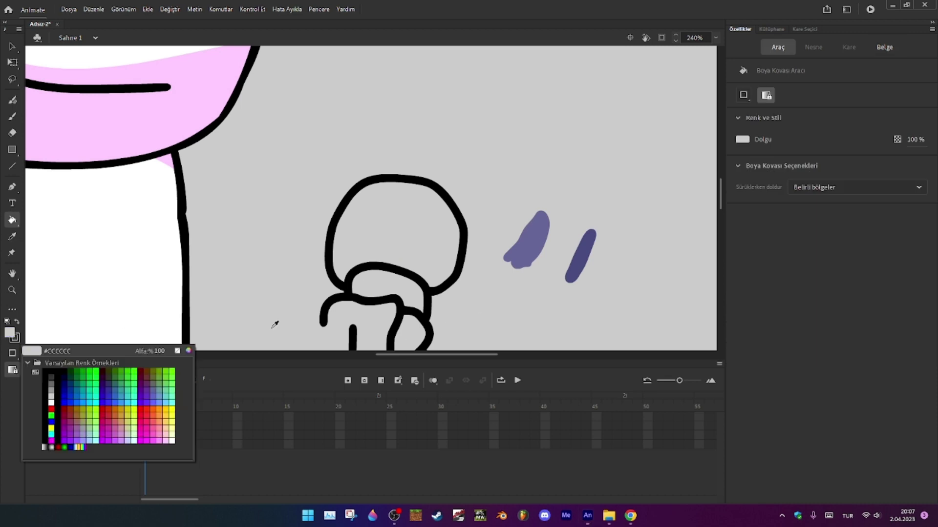
{"action": "left_click", "coordinate": [188, 352]}
{"action": "left_click_drag", "start_coordinate": [437, 255], "coordinate": [448, 237]}
{"action": "left_click_drag", "start_coordinate": [495, 267], "coordinate": [495, 236]}
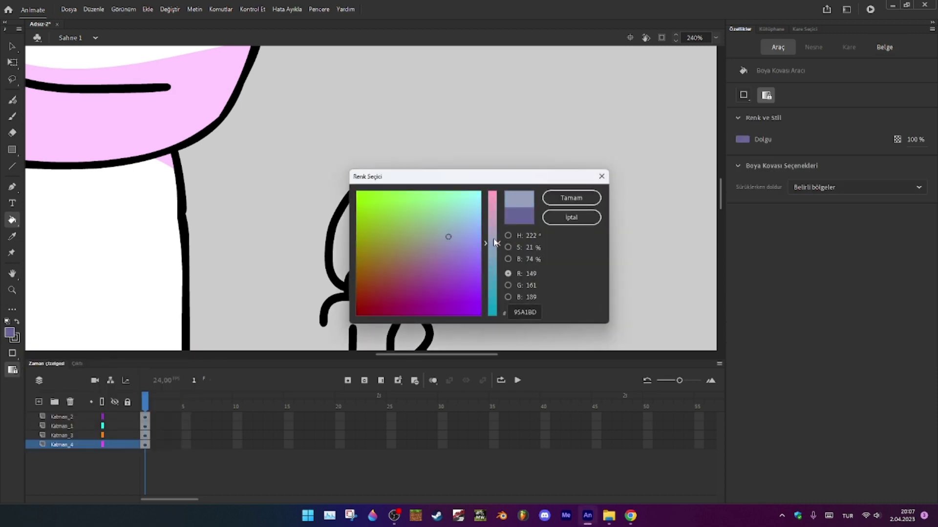
{"action": "left_click", "coordinate": [571, 197]}
{"action": "key", "text": "b"}
{"action": "scroll", "coordinate": [432, 177], "scroll_direction": "up", "scroll_amount": 3}
{"action": "mouse_move", "coordinate": [420, 210]}
{"action": "left_mouse_down"}
{"action": "mouse_move", "coordinate": [430, 243]}
{"action": "mouse_move", "coordinate": [453, 251]}
{"action": "left_mouse_up"}
{"action": "scroll", "coordinate": [574, 233], "scroll_direction": "down", "scroll_amount": 3}
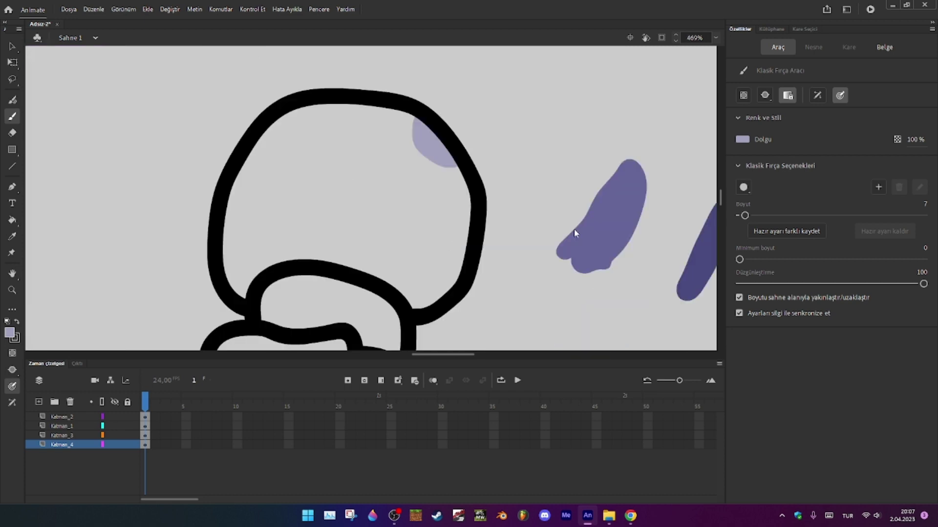
Sample the dark purple, draw a wavy shading line across the microphone head and fill the area below it
{"action": "key", "text": "i"}
{"action": "left_click", "coordinate": [693, 268]}
{"action": "key", "text": "b"}
{"action": "mouse_move", "coordinate": [224, 182]}
{"action": "left_mouse_down"}
{"action": "mouse_move", "coordinate": [252, 240]}
{"action": "mouse_move", "coordinate": [414, 238]}
{"action": "left_mouse_up"}
{"action": "key", "text": "k"}
{"action": "left_click", "coordinate": [391, 268]}
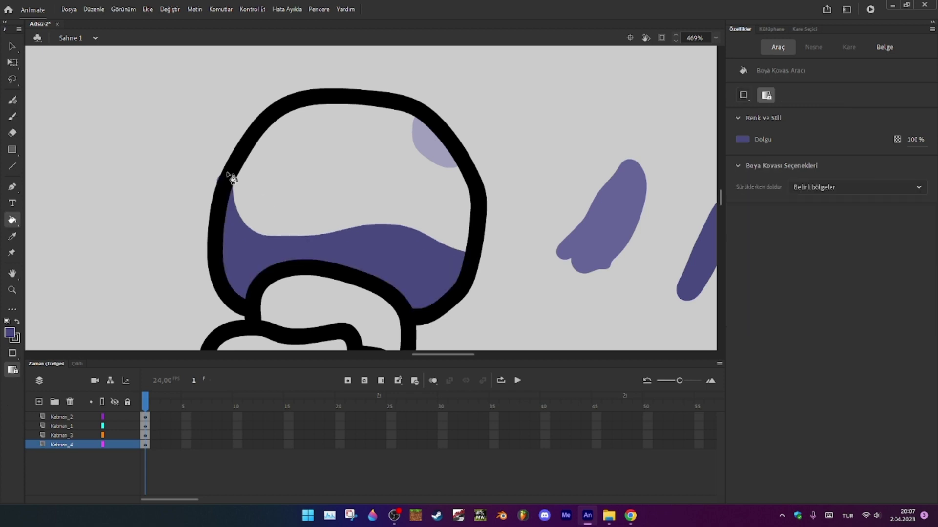
Sample the pale highlight purple and paint highlight streaks on the right side of the microphone's collar
{"action": "key", "text": "v"}
{"action": "key", "text": "i"}
{"action": "left_click", "coordinate": [433, 152]}
{"action": "scroll", "coordinate": [415, 180], "scroll_direction": "down", "scroll_amount": 6}
{"action": "key", "text": "b"}
{"action": "mouse_move", "coordinate": [377, 109]}
{"action": "left_mouse_down"}
{"action": "mouse_move", "coordinate": [378, 174]}
{"action": "mouse_move", "coordinate": [396, 176]}
{"action": "mouse_move", "coordinate": [383, 161]}
{"action": "mouse_move", "coordinate": [393, 172]}
{"action": "mouse_move", "coordinate": [394, 129]}
{"action": "mouse_move", "coordinate": [374, 112]}
{"action": "mouse_move", "coordinate": [356, 120]}
{"action": "mouse_move", "coordinate": [348, 147]}
{"action": "left_mouse_up"}
{"action": "key", "text": "ctrl+z"}
Sample the mid purple and fill the remaining areas of the microphone head and collar
{"action": "key", "text": "i"}
{"action": "left_click", "coordinate": [599, 65]}
{"action": "left_click", "coordinate": [369, 142]}
{"action": "scroll", "coordinate": [388, 184], "scroll_direction": "up", "scroll_amount": 3}
{"action": "left_click", "coordinate": [421, 132]}
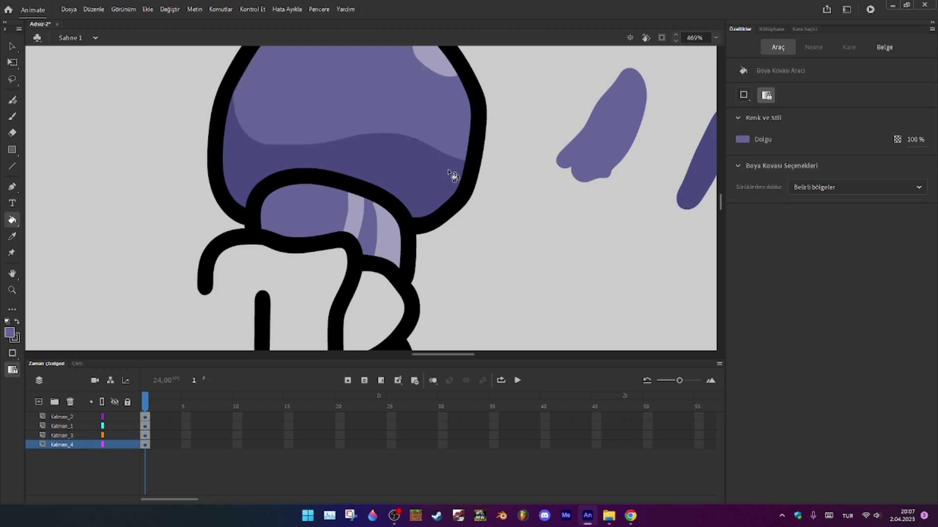
Delete both purple colour samples beside the microphone
{"action": "scroll", "coordinate": [445, 174], "scroll_direction": "down", "scroll_amount": 3}
{"action": "key", "text": "v"}
{"action": "left_click", "coordinate": [526, 151]}
{"action": "key", "text": "Delete"}
{"action": "left_click", "coordinate": [578, 167]}
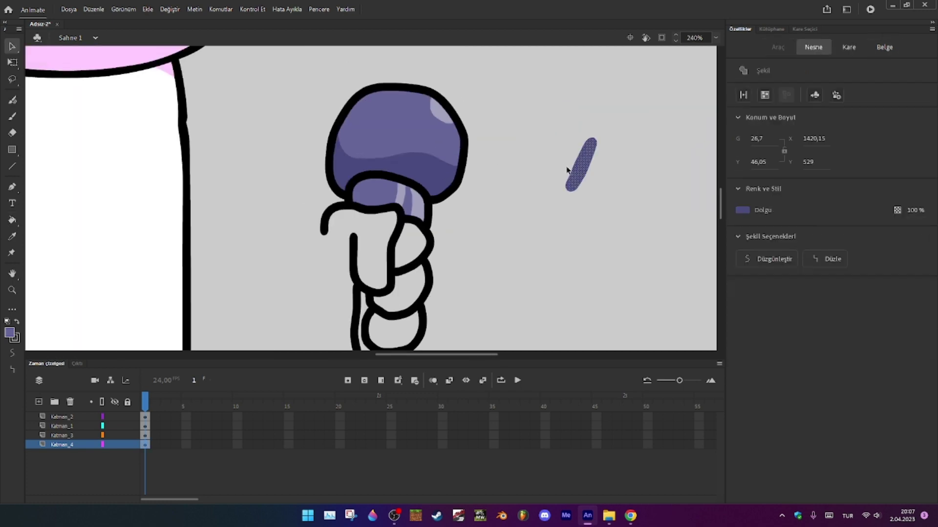
{"action": "key", "text": "Delete"}
Sample the dark purple shading and fill the microphone handle behind the fingers with it
{"action": "scroll", "coordinate": [444, 192], "scroll_direction": "down", "scroll_amount": 3}
{"action": "key", "text": "i"}
{"action": "left_click", "coordinate": [420, 72]}
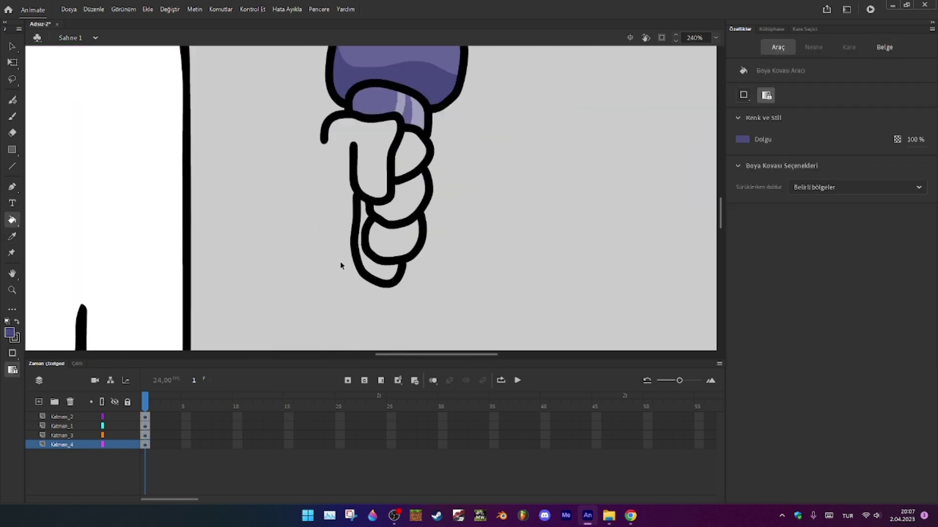
{"action": "left_click", "coordinate": [390, 276]}
{"action": "scroll", "coordinate": [390, 200], "scroll_direction": "down", "scroll_amount": 2}
{"action": "scroll", "coordinate": [394, 202], "scroll_direction": "up", "scroll_amount": 3}
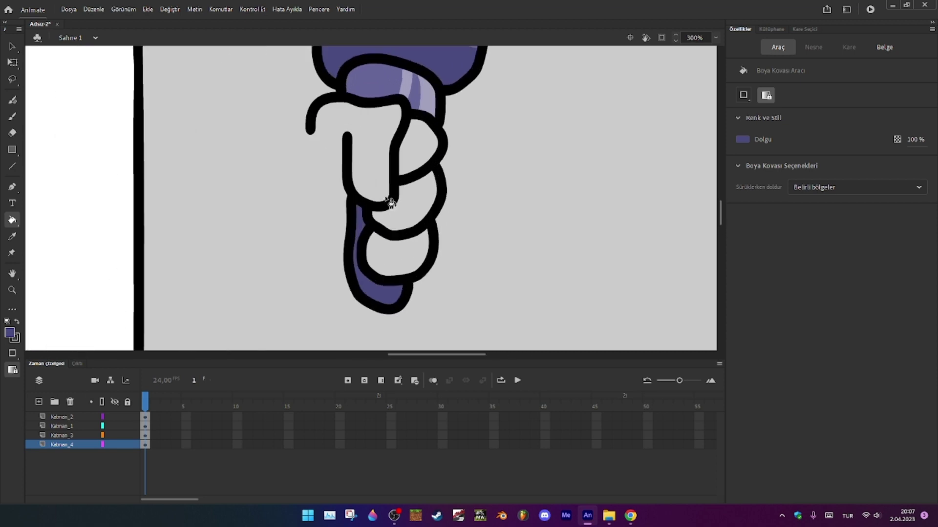
Sample black and draw a short line left of the handle as the lower edge of the hand
{"action": "key", "text": "i"}
{"action": "left_click", "coordinate": [310, 129]}
{"action": "key", "text": "b"}
{"action": "left_click_drag", "start_coordinate": [317, 266], "coordinate": [336, 273]}
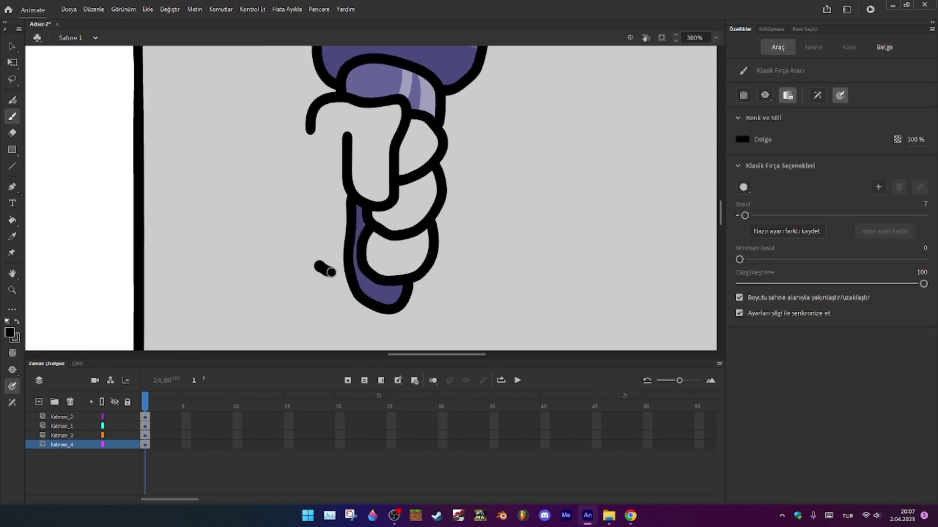
{"action": "scroll", "coordinate": [348, 276], "scroll_direction": "down", "scroll_amount": 3}
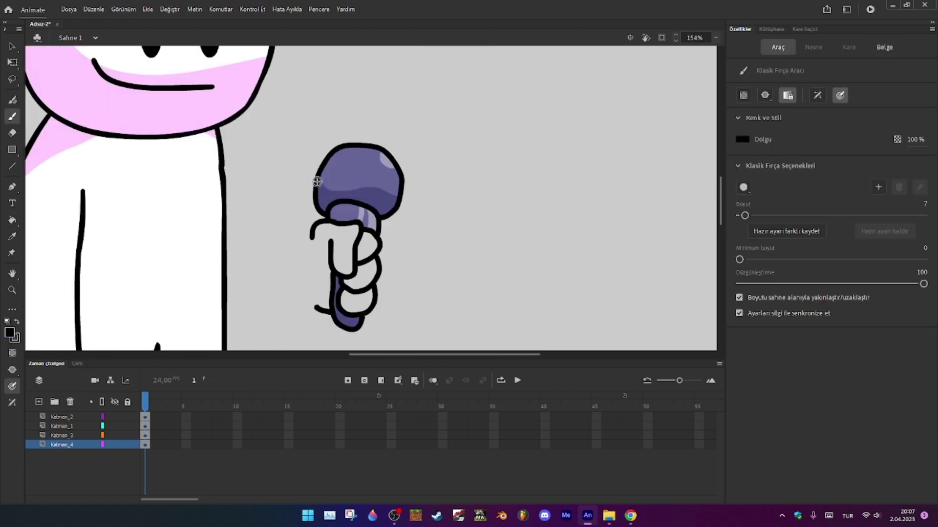
Sample the pink body shading, draw shadow edges on the thumb and three fingers, and fill the shadows pink
{"action": "key", "text": "i"}
{"action": "left_click", "coordinate": [190, 101]}
{"action": "scroll", "coordinate": [336, 293], "scroll_direction": "up", "scroll_amount": 3}
{"action": "key", "text": "b"}
{"action": "mouse_move", "coordinate": [325, 171]}
{"action": "left_mouse_down"}
{"action": "mouse_move", "coordinate": [338, 210]}
{"action": "mouse_move", "coordinate": [380, 238]}
{"action": "left_mouse_up"}
{"action": "mouse_move", "coordinate": [332, 211]}
{"action": "left_mouse_down"}
{"action": "mouse_move", "coordinate": [344, 238]}
{"action": "mouse_move", "coordinate": [370, 246]}
{"action": "mouse_move", "coordinate": [345, 227]}
{"action": "mouse_move", "coordinate": [365, 236]}
{"action": "left_mouse_up"}
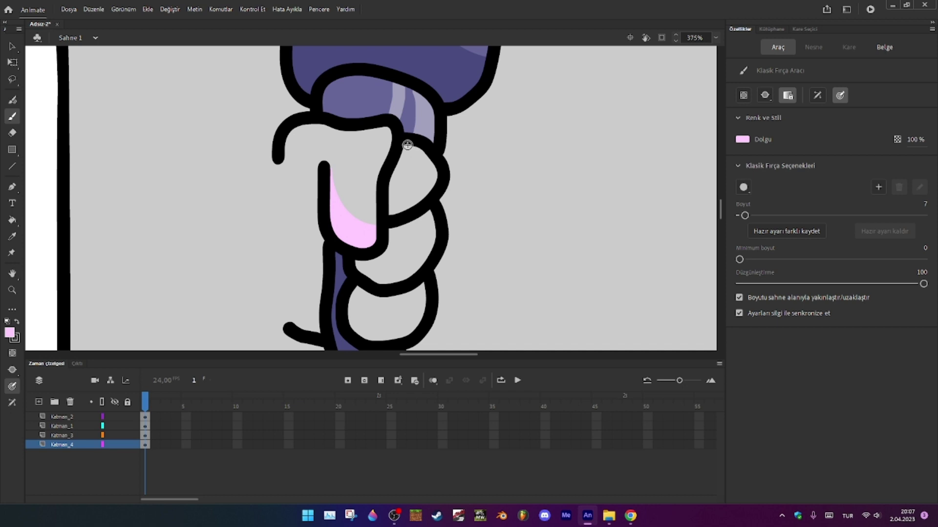
{"action": "mouse_move", "coordinate": [407, 151]}
{"action": "left_mouse_down"}
{"action": "mouse_move", "coordinate": [391, 248]}
{"action": "mouse_move", "coordinate": [367, 332]}
{"action": "left_mouse_up"}
{"action": "key", "text": "k"}
{"action": "left_click", "coordinate": [360, 310]}
{"action": "left_click", "coordinate": [373, 271]}
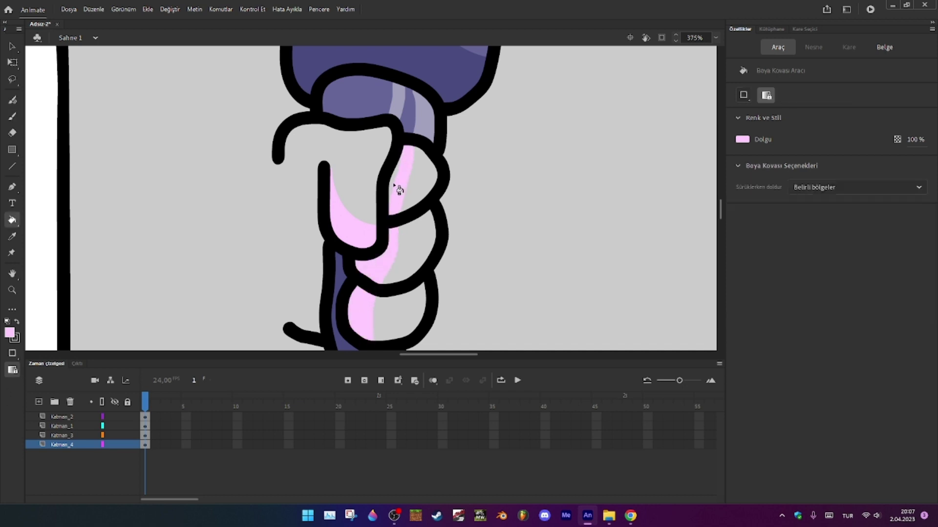
{"action": "key", "text": "v"}
{"action": "scroll", "coordinate": [400, 230], "scroll_direction": "down", "scroll_amount": 5}
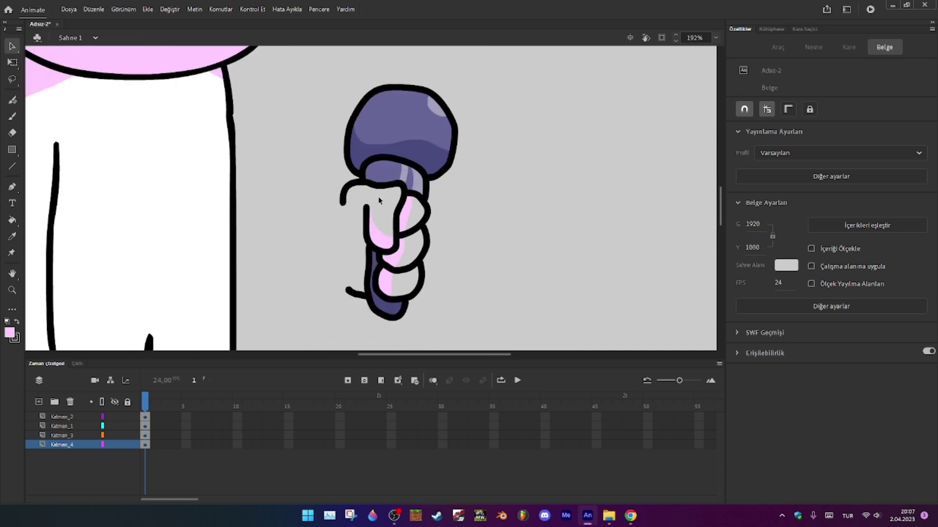
Close the open left side of the hand with a white stroke and fill the hand and fingers white
{"action": "key", "text": "b"}
{"action": "scroll", "coordinate": [315, 151], "scroll_direction": "up", "scroll_amount": 5}
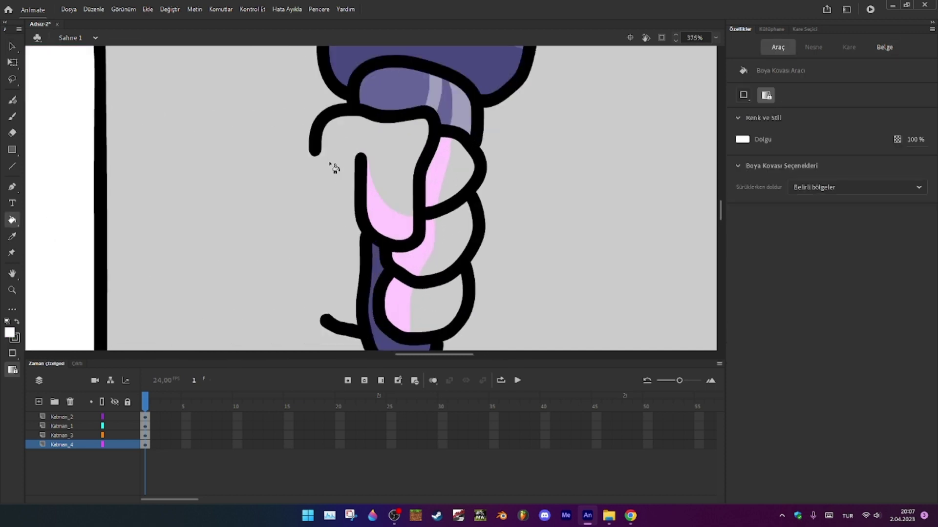
{"action": "left_click_drag", "start_coordinate": [316, 153], "coordinate": [326, 311]}
{"action": "key", "text": "k"}
{"action": "left_click", "coordinate": [345, 264]}
{"action": "left_click", "coordinate": [449, 192]}
{"action": "left_click", "coordinate": [443, 238]}
{"action": "left_click", "coordinate": [437, 296]}
{"action": "scroll", "coordinate": [425, 213], "scroll_direction": "down", "scroll_amount": 4}
{"action": "scroll", "coordinate": [461, 90], "scroll_direction": "up", "scroll_amount": 2}
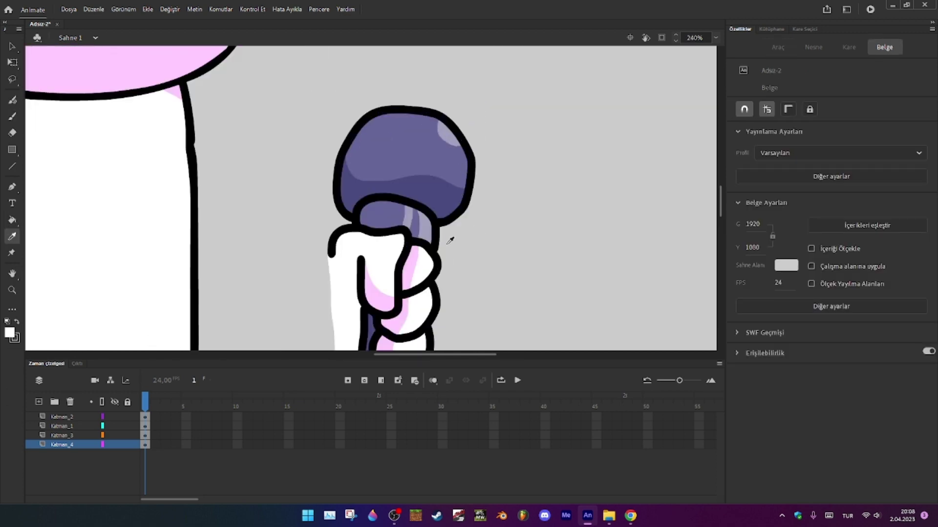
Change the brush mode and draw four curved black grille lines running down the microphone head
{"action": "scroll", "coordinate": [416, 139], "scroll_direction": "up", "scroll_amount": 3}
{"action": "key", "text": "b"}
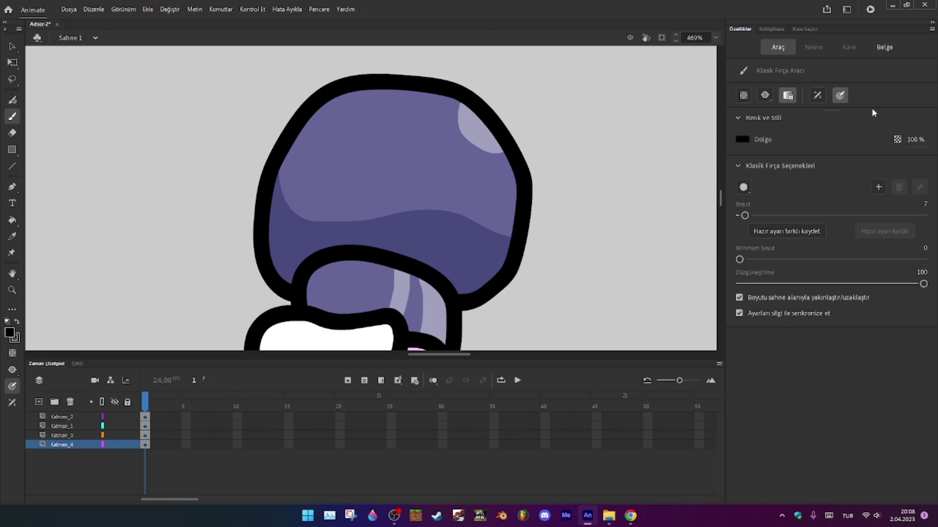
{"action": "left_click", "coordinate": [768, 96]}
{"action": "left_click", "coordinate": [770, 107]}
{"action": "mouse_move", "coordinate": [315, 105]}
{"action": "left_mouse_down"}
{"action": "mouse_move", "coordinate": [287, 194]}
{"action": "mouse_move", "coordinate": [296, 242]}
{"action": "mouse_move", "coordinate": [280, 157]}
{"action": "left_mouse_up"}
{"action": "key", "text": "ctrl+z"}
{"action": "left_click_drag", "start_coordinate": [487, 124], "coordinate": [480, 210]}
{"action": "key", "text": "ctrl+z"}
{"action": "mouse_move", "coordinate": [497, 129]}
{"action": "left_mouse_down"}
{"action": "mouse_move", "coordinate": [473, 241]}
{"action": "mouse_move", "coordinate": [448, 279]}
{"action": "mouse_move", "coordinate": [412, 224]}
{"action": "mouse_move", "coordinate": [431, 93]}
{"action": "left_mouse_up"}
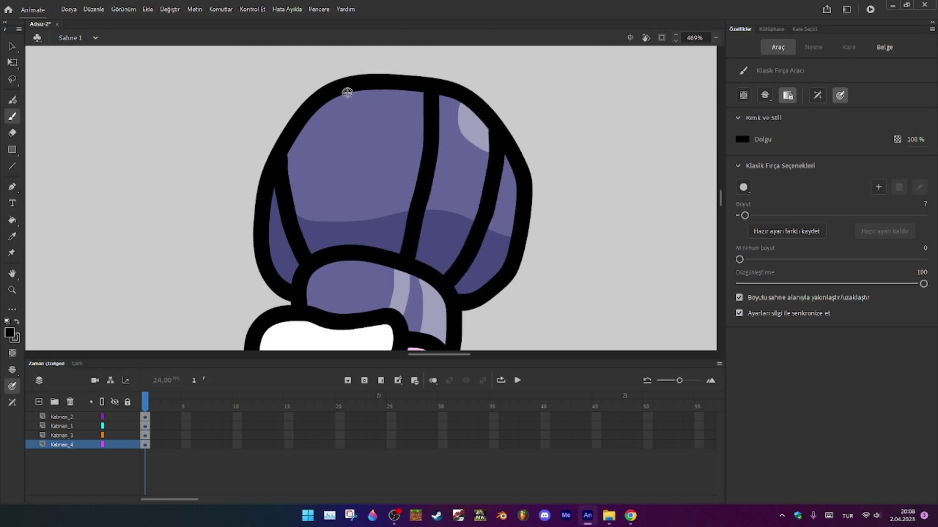
{"action": "left_click_drag", "start_coordinate": [348, 92], "coordinate": [338, 247]}
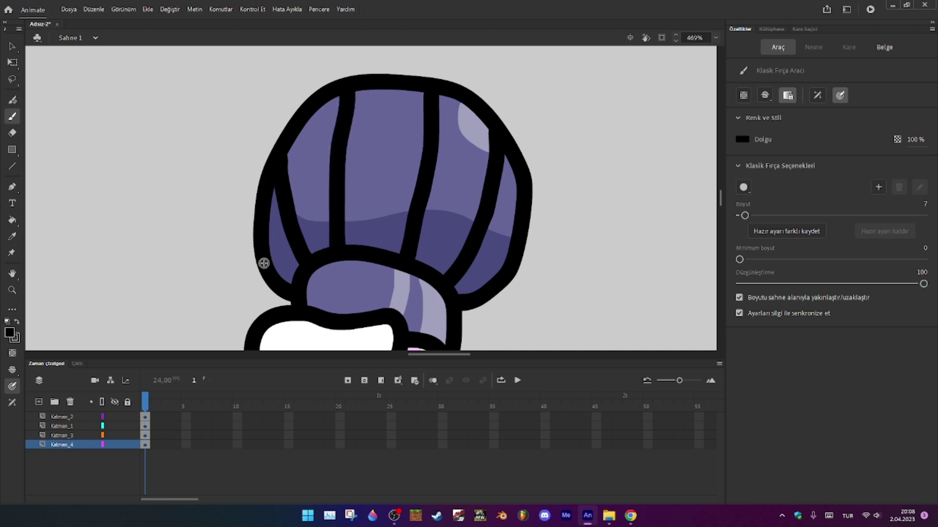
Draw curved black grille lines across the microphone head and restore the normal brush mode
{"action": "mouse_move", "coordinate": [267, 263]}
{"action": "left_mouse_down"}
{"action": "mouse_move", "coordinate": [306, 209]}
{"action": "mouse_move", "coordinate": [361, 194]}
{"action": "mouse_move", "coordinate": [469, 209]}
{"action": "mouse_move", "coordinate": [507, 264]}
{"action": "left_mouse_up"}
{"action": "mouse_move", "coordinate": [272, 185]}
{"action": "left_mouse_down"}
{"action": "mouse_move", "coordinate": [310, 146]}
{"action": "mouse_move", "coordinate": [423, 130]}
{"action": "mouse_move", "coordinate": [494, 157]}
{"action": "mouse_move", "coordinate": [521, 184]}
{"action": "left_mouse_up"}
{"action": "scroll", "coordinate": [486, 220], "scroll_direction": "down", "scroll_amount": 5}
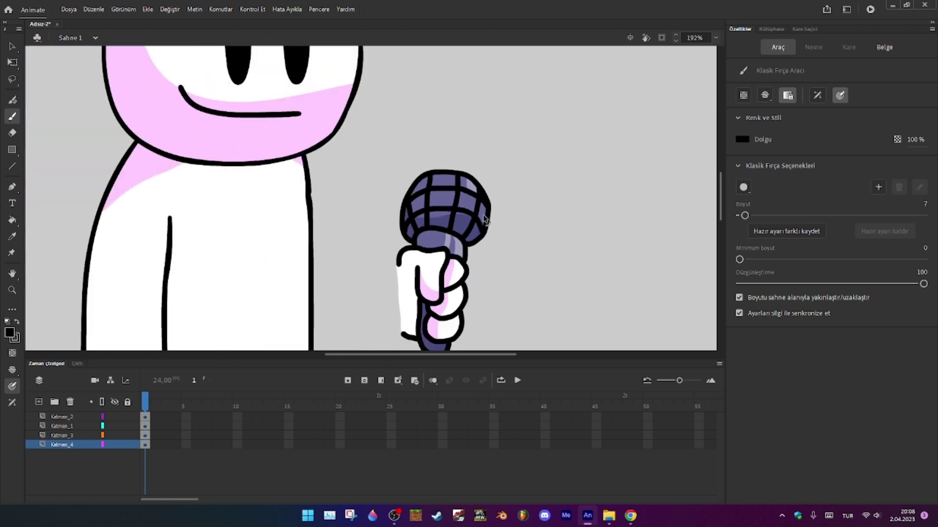
{"action": "left_click", "coordinate": [765, 95]}
Select the whole hand with the microphone and convert it to a graphic symbol named hand
{"action": "key", "text": "v"}
{"action": "scroll", "coordinate": [527, 163], "scroll_direction": "down", "scroll_amount": 2}
{"action": "left_click_drag", "start_coordinate": [525, 73], "coordinate": [370, 326]}
{"action": "right_click", "coordinate": [427, 206]}
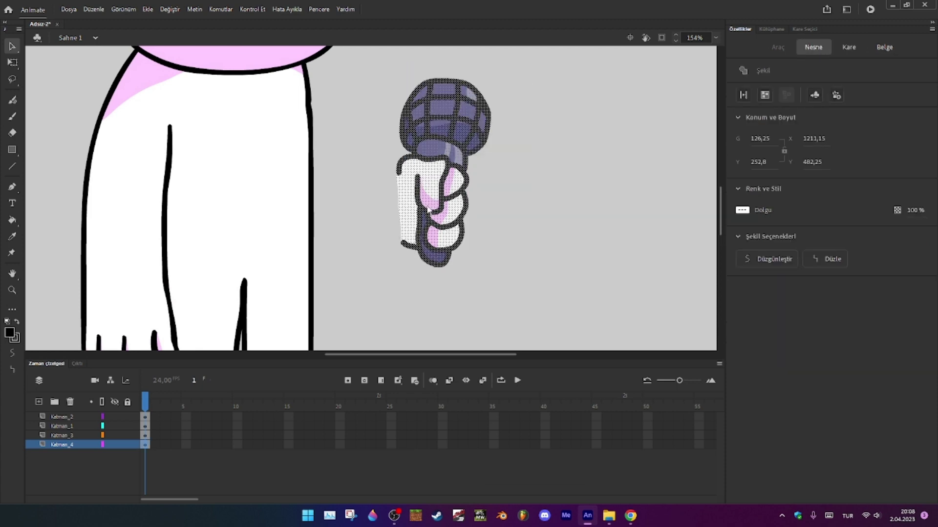
{"action": "left_click", "coordinate": [503, 462]}
{"action": "type", "text": "hand"}
{"action": "key", "text": "Return"}
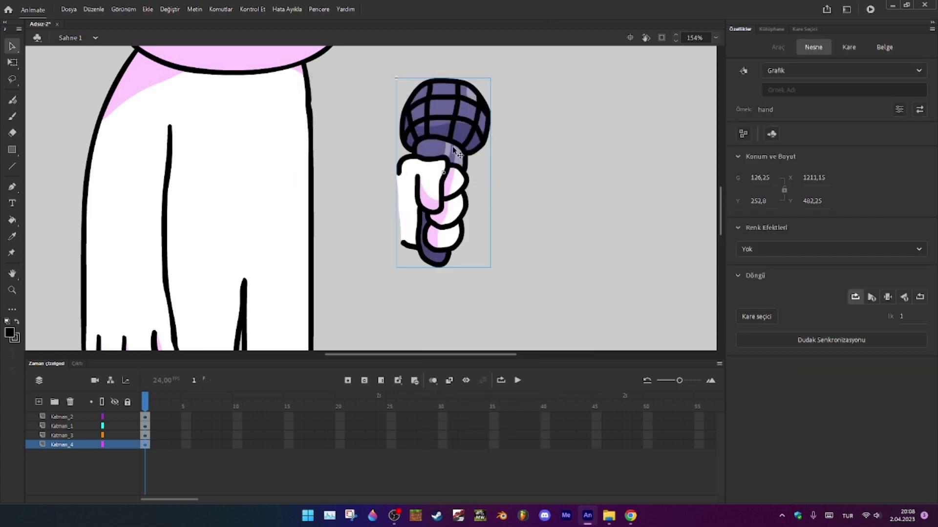
Move the hand symbol slightly right and down, then add a new layer directly above its layer for brush drawing
{"action": "mouse_move", "coordinate": [452, 146]}
{"action": "left_mouse_down"}
{"action": "mouse_move", "coordinate": [485, 154]}
{"action": "mouse_move", "coordinate": [473, 143]}
{"action": "mouse_move", "coordinate": [468, 157]}
{"action": "left_mouse_up"}
{"action": "left_click", "coordinate": [379, 157]}
{"action": "left_click", "coordinate": [356, 264]}
{"action": "left_click", "coordinate": [39, 402]}
{"action": "key", "text": "b"}
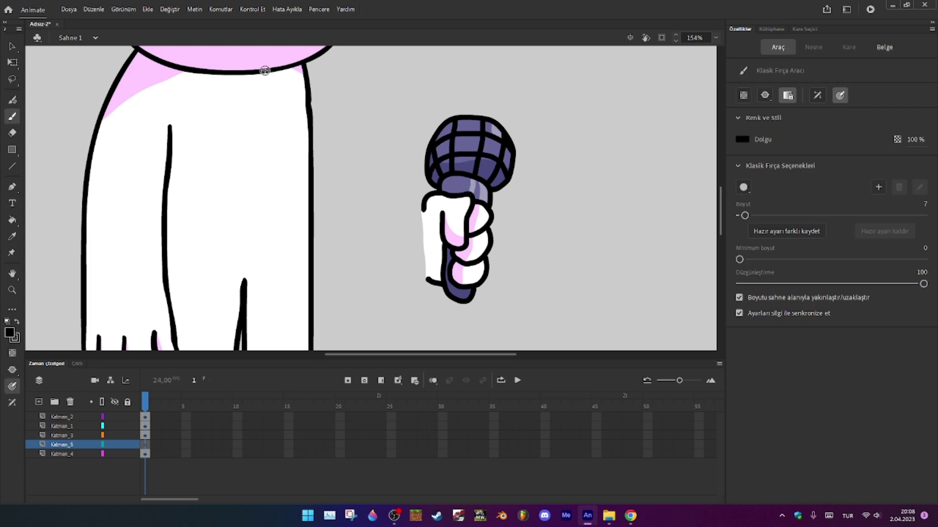
Draw the bent arm's black outline from the shoulder to the hand's wrist, hiding the body layer to finish the inner edge
{"action": "mouse_move", "coordinate": [310, 63]}
{"action": "left_mouse_down"}
{"action": "mouse_move", "coordinate": [282, 65]}
{"action": "mouse_move", "coordinate": [259, 138]}
{"action": "mouse_move", "coordinate": [285, 252]}
{"action": "mouse_move", "coordinate": [297, 278]}
{"action": "mouse_move", "coordinate": [320, 291]}
{"action": "left_mouse_up"}
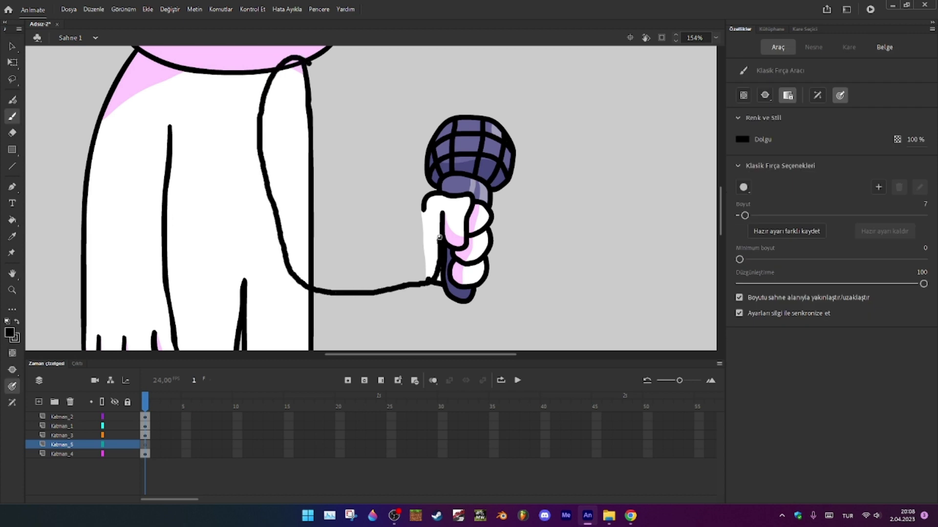
{"action": "left_click_drag", "start_coordinate": [413, 205], "coordinate": [351, 215]}
{"action": "key", "text": "ctrl+z"}
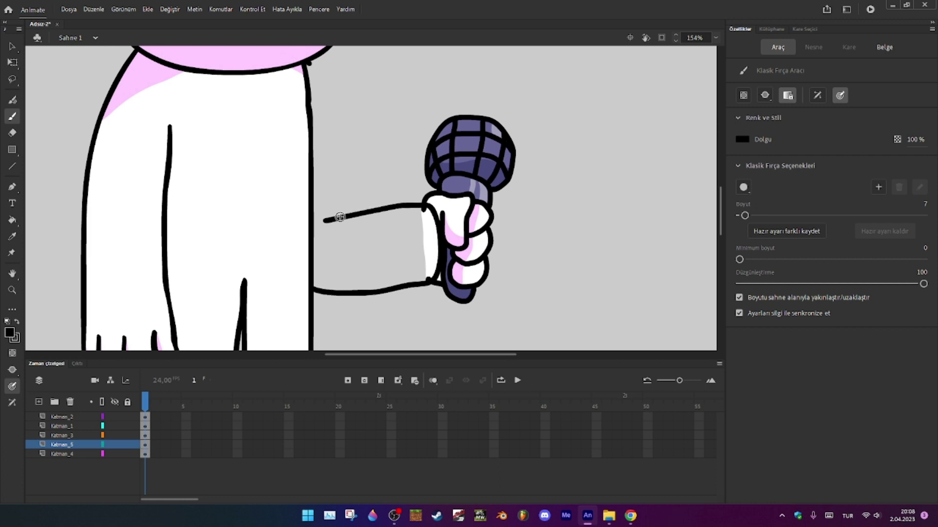
{"action": "left_click", "coordinate": [113, 436]}
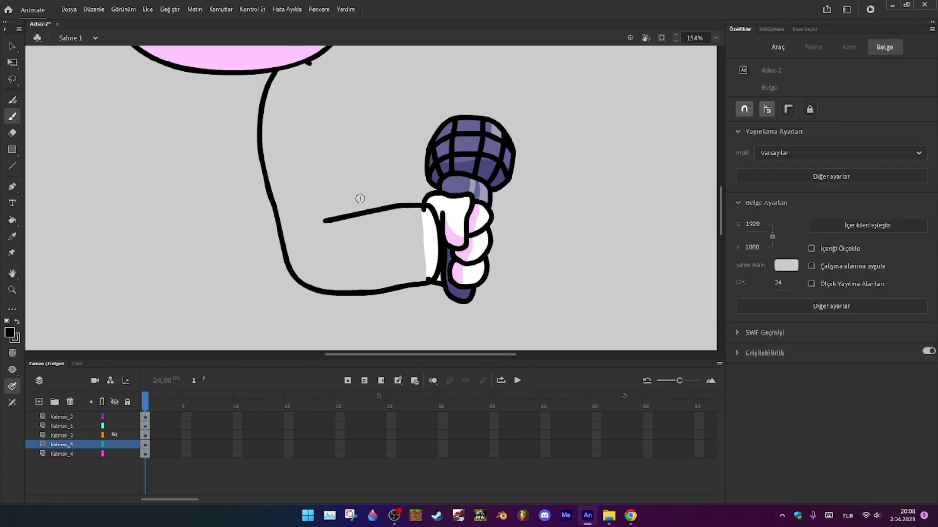
{"action": "left_click_drag", "start_coordinate": [344, 187], "coordinate": [330, 112]}
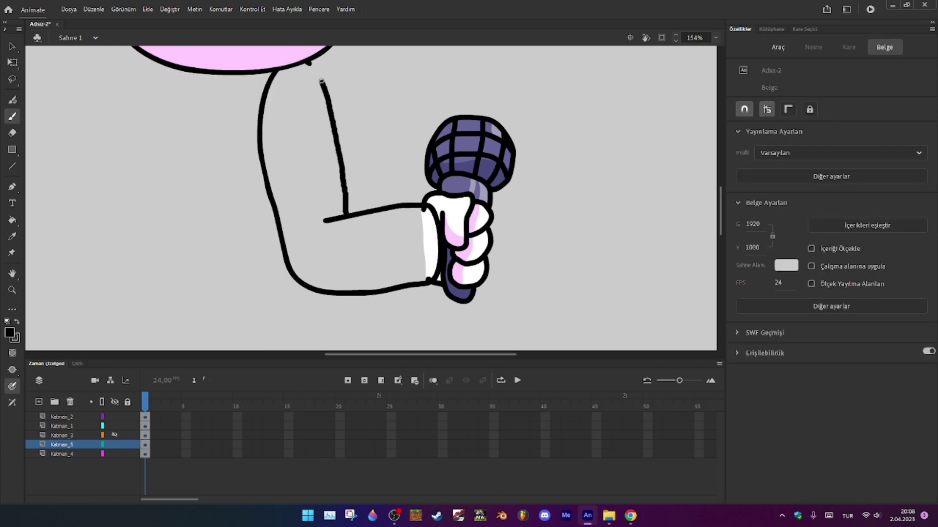
{"action": "left_click_drag", "start_coordinate": [309, 63], "coordinate": [307, 62]}
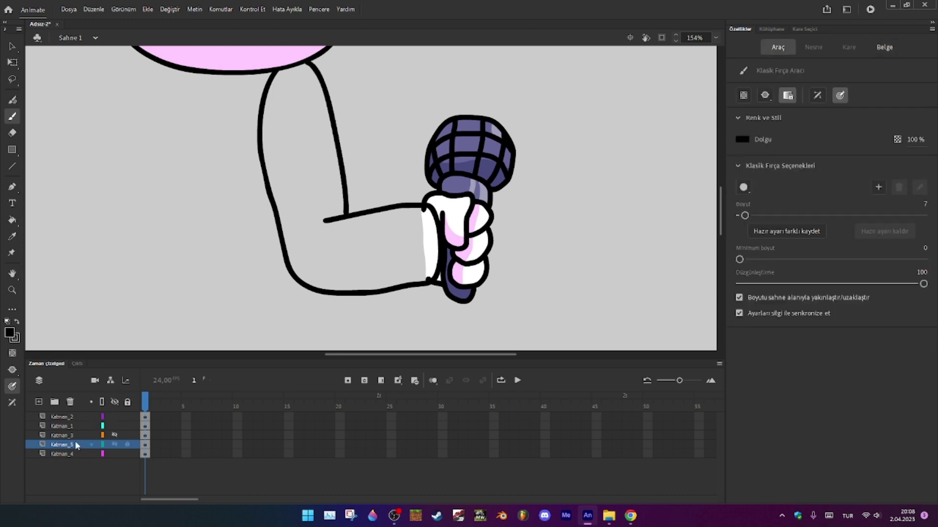
Move the arm's layer below the hand layer and shade the upper arm and elbow with light pink sampled from the hand
{"action": "left_click_drag", "start_coordinate": [76, 446], "coordinate": [76, 459]}
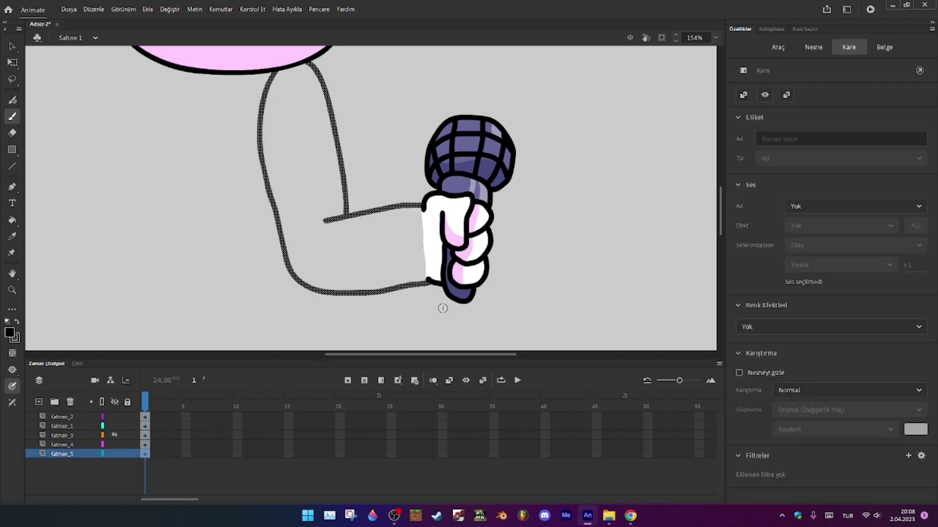
{"action": "key", "text": "v"}
{"action": "left_click", "coordinate": [547, 239]}
{"action": "key", "text": "i"}
{"action": "left_click", "coordinate": [457, 240]}
{"action": "key", "text": "b"}
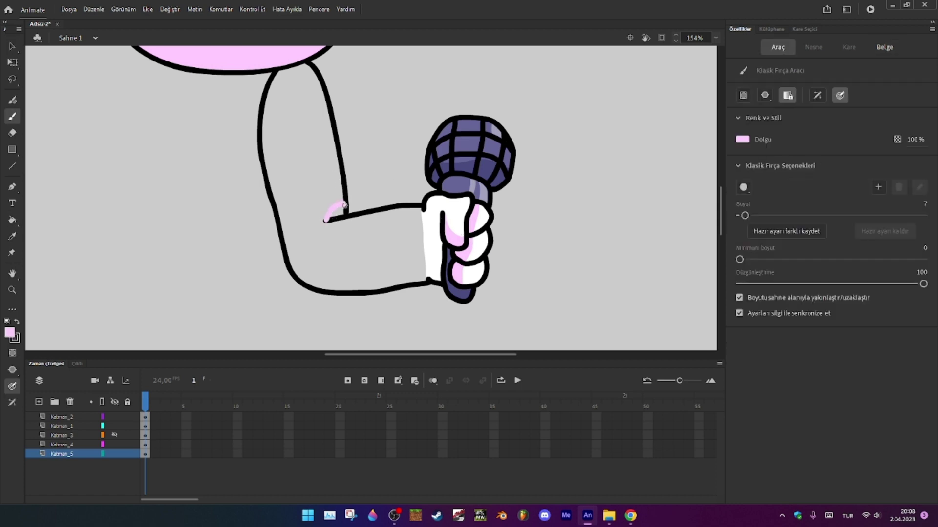
{"action": "mouse_move", "coordinate": [340, 211]}
{"action": "left_mouse_down"}
{"action": "mouse_move", "coordinate": [345, 184]}
{"action": "mouse_move", "coordinate": [322, 229]}
{"action": "mouse_move", "coordinate": [343, 189]}
{"action": "mouse_move", "coordinate": [334, 256]}
{"action": "mouse_move", "coordinate": [356, 279]}
{"action": "mouse_move", "coordinate": [400, 288]}
{"action": "left_mouse_up"}
{"action": "key", "text": "ctrl+z"}
{"action": "key", "text": "k"}
{"action": "left_click", "coordinate": [323, 267]}
{"action": "key", "text": "v"}
Fill the unshaded forearm area with white sampled from the hand
{"action": "scroll", "coordinate": [388, 288], "scroll_direction": "up", "scroll_amount": 6}
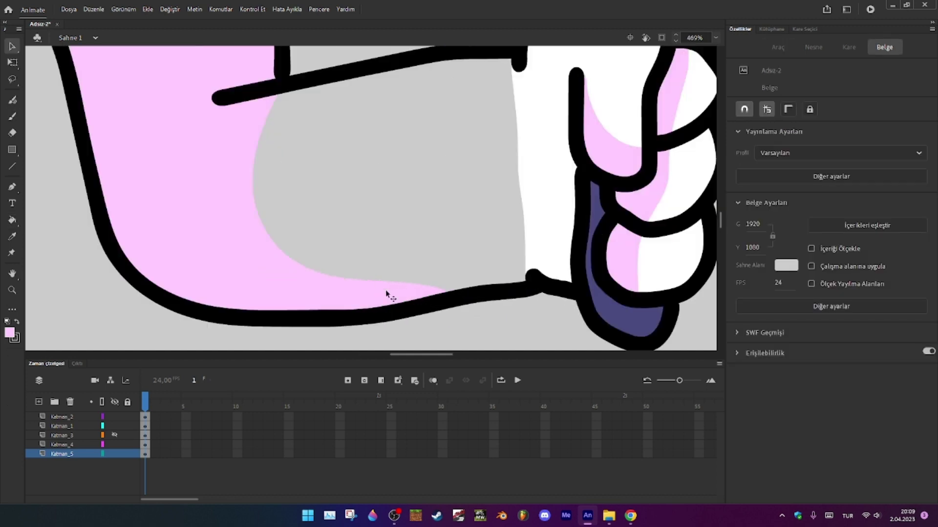
{"action": "left_click", "coordinate": [523, 320]}
{"action": "left_click", "coordinate": [456, 251]}
{"action": "scroll", "coordinate": [400, 228], "scroll_direction": "down", "scroll_amount": 8}
{"action": "key", "text": "i"}
{"action": "left_click", "coordinate": [483, 181]}
{"action": "left_click", "coordinate": [408, 199]}
{"action": "scroll", "coordinate": [400, 200], "scroll_direction": "down", "scroll_amount": 4}
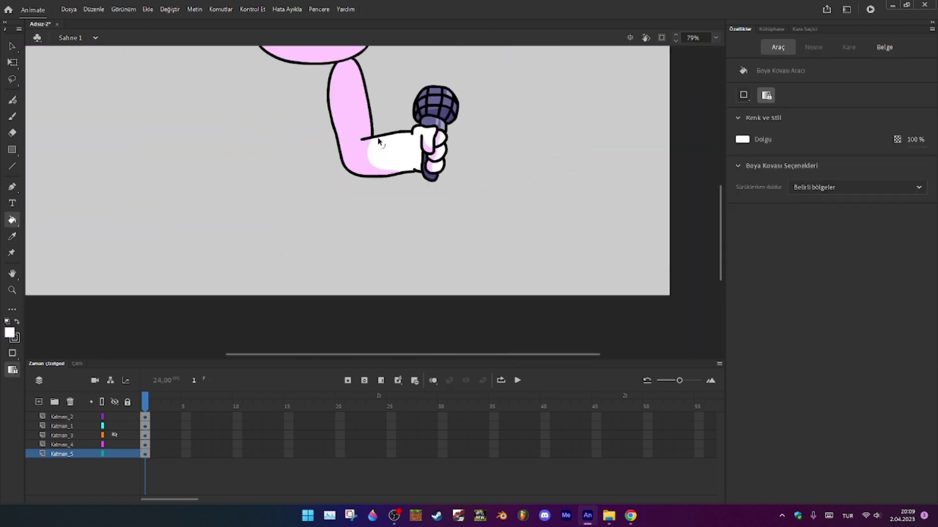
Convert the whole arm drawing to a graphic symbol named arm
{"action": "left_click", "coordinate": [144, 455]}
{"action": "right_click", "coordinate": [371, 247]}
{"action": "left_click", "coordinate": [408, 481]}
{"action": "type", "text": "arm"}
{"action": "key", "text": "Return"}
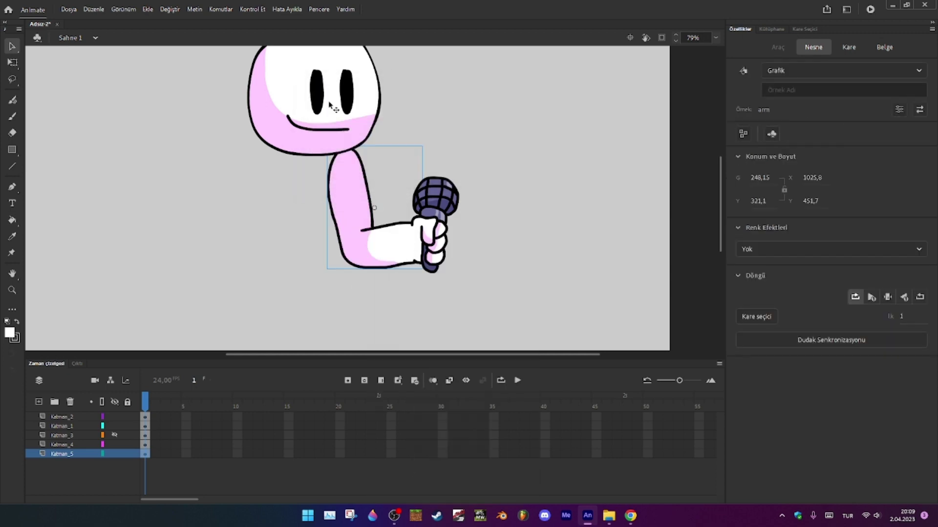
Smooth the drawing inside the hand symbol, return to the scene and show the hidden body layer again
{"action": "scroll", "coordinate": [420, 247], "scroll_direction": "up", "scroll_amount": 4}
{"action": "double_click", "coordinate": [454, 251]}
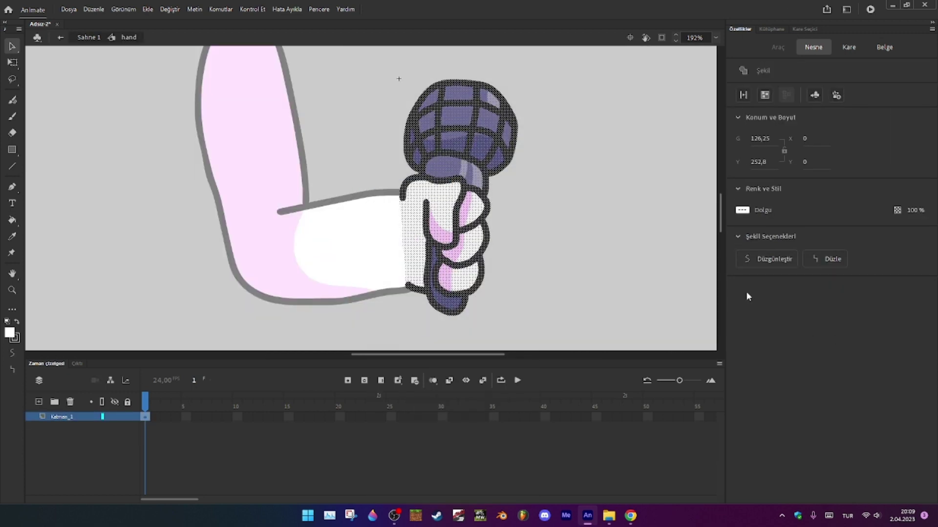
{"action": "left_click", "coordinate": [749, 258]}
{"action": "double_click", "coordinate": [561, 252]}
{"action": "scroll", "coordinate": [171, 193], "scroll_direction": "down", "scroll_amount": 3}
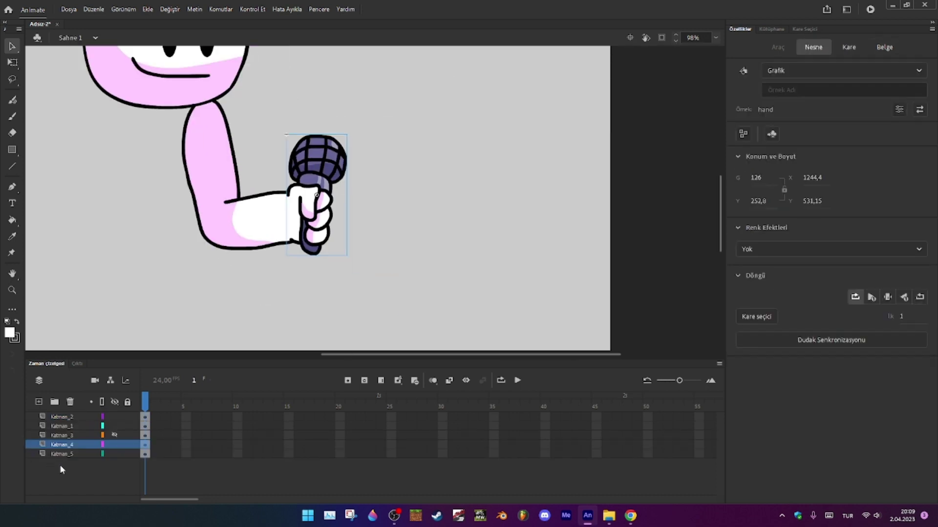
{"action": "left_click", "coordinate": [116, 436]}
{"action": "key", "text": "space"}
{"action": "left_click_drag", "start_coordinate": [180, 299], "coordinate": [350, 271]}
{"action": "scroll", "coordinate": [350, 271], "scroll_direction": "down", "scroll_amount": 3}
{"action": "scroll", "coordinate": [422, 168], "scroll_direction": "up", "scroll_amount": 3}
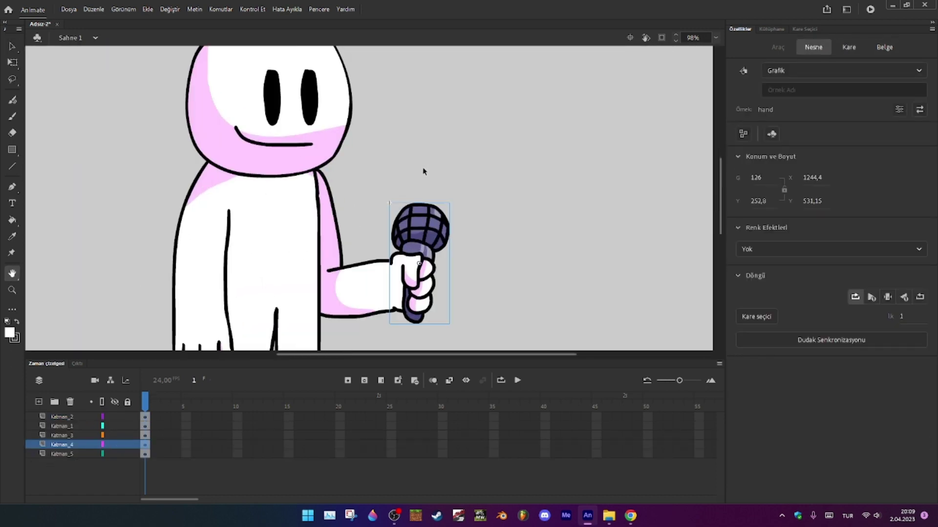
Narrow the drawing inside the arm symbol to about 198 px wide and move the hand symbol left to meet the wrist
{"action": "key", "text": "v"}
{"action": "left_click", "coordinate": [371, 288]}
{"action": "double_click", "coordinate": [374, 291]}
{"action": "key", "text": "q"}
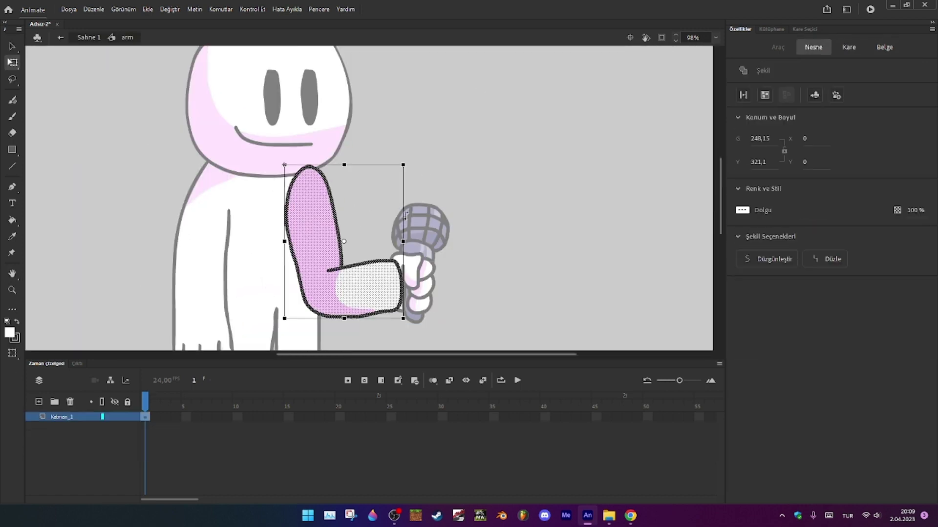
{"action": "left_click_drag", "start_coordinate": [344, 239], "coordinate": [305, 179]}
{"action": "left_click_drag", "start_coordinate": [403, 241], "coordinate": [419, 230]}
{"action": "double_click", "coordinate": [427, 244]}
{"action": "key", "text": "space"}
{"action": "key", "text": "v"}
Place the arm symbol's transformation point at the shoulder, test moving and rotating the arm, and undo the test
{"action": "left_click", "coordinate": [351, 251]}
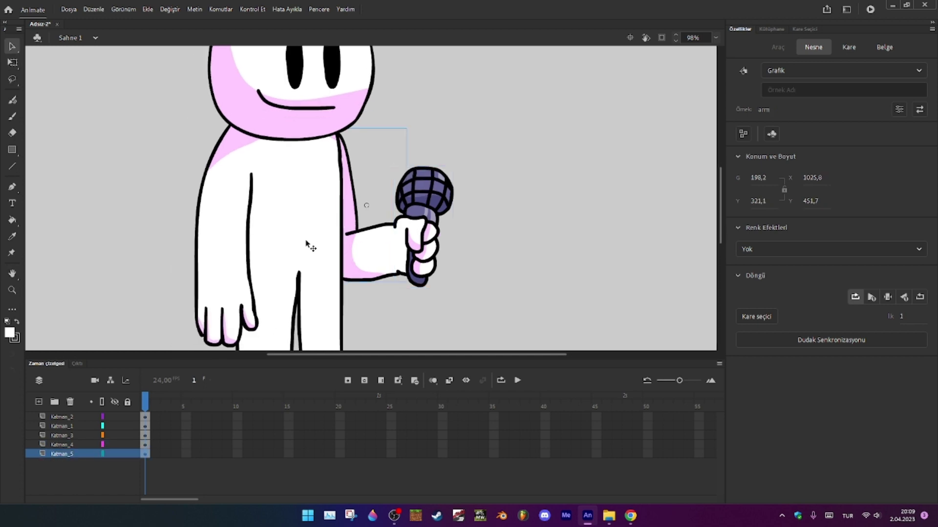
{"action": "key", "text": "q"}
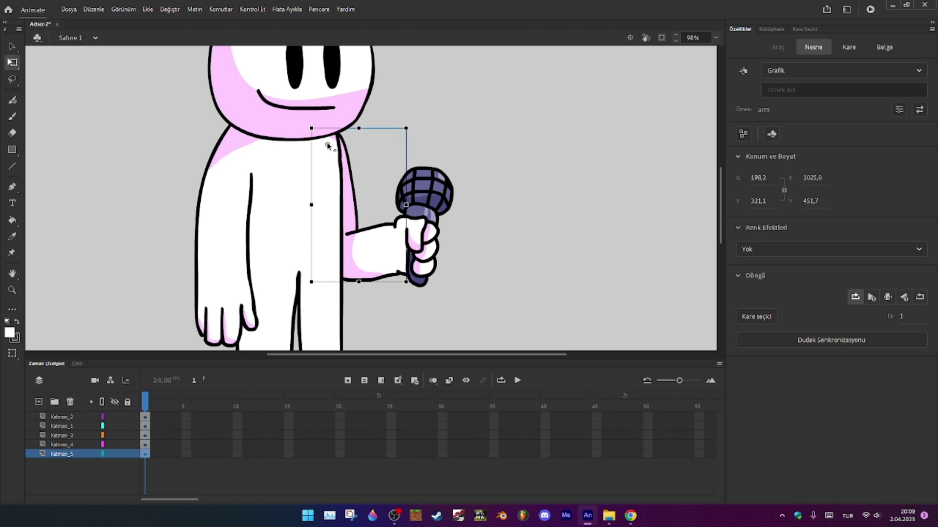
{"action": "left_click_drag", "start_coordinate": [359, 213], "coordinate": [534, 254]}
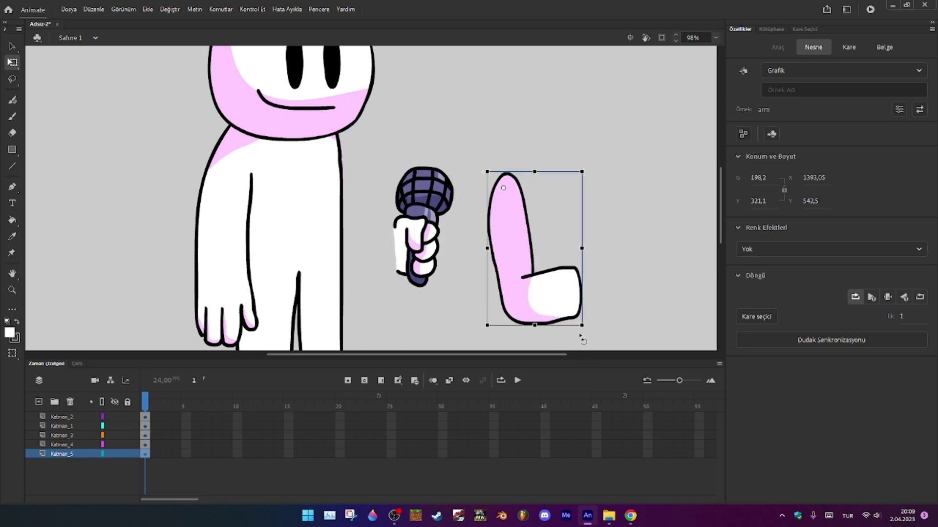
{"action": "left_click_drag", "start_coordinate": [587, 331], "coordinate": [604, 138]}
{"action": "key", "text": "ctrl+z"}
{"action": "key", "text": "ctrl+z"}
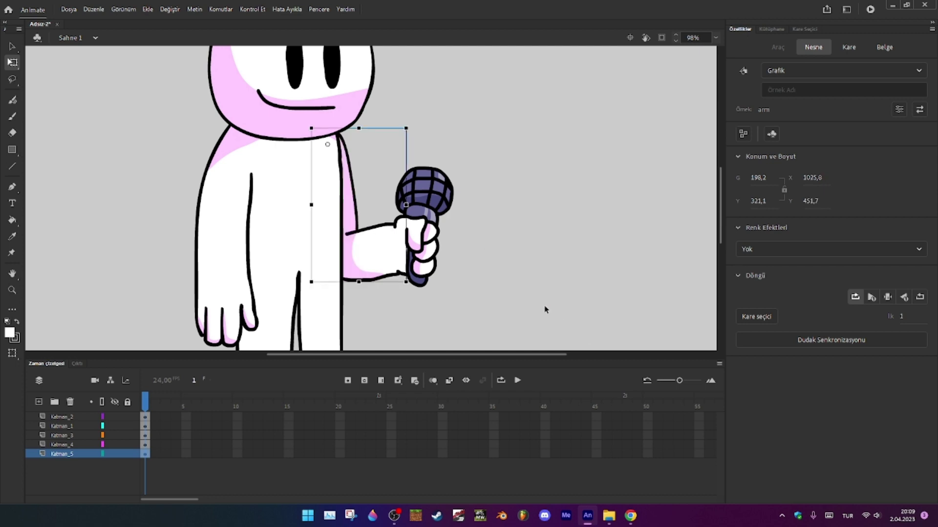
Place the hand symbol's transformation point at the wrist and the head symbol's at the neck
{"action": "left_click", "coordinate": [428, 247]}
{"action": "scroll", "coordinate": [429, 247], "scroll_direction": "up", "scroll_amount": 3}
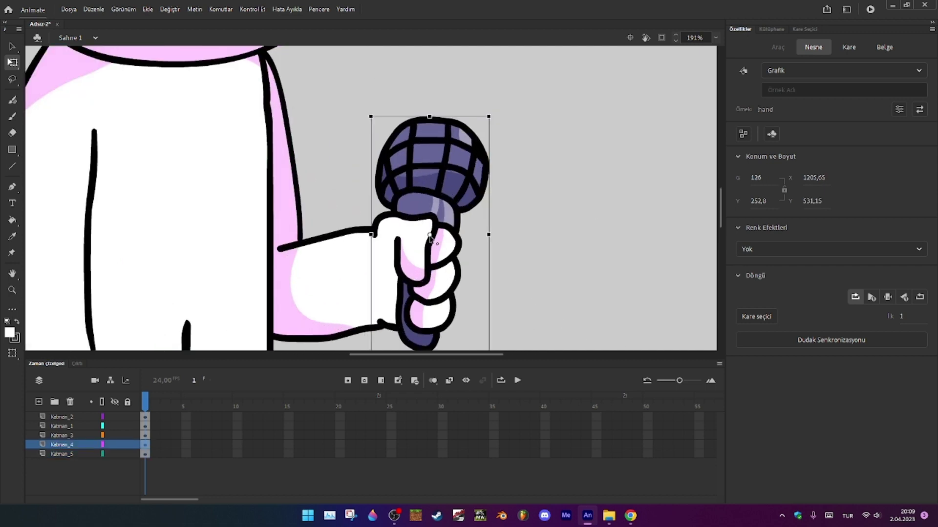
{"action": "scroll", "coordinate": [380, 278], "scroll_direction": "down", "scroll_amount": 4}
{"action": "scroll", "coordinate": [281, 161], "scroll_direction": "up", "scroll_amount": 2}
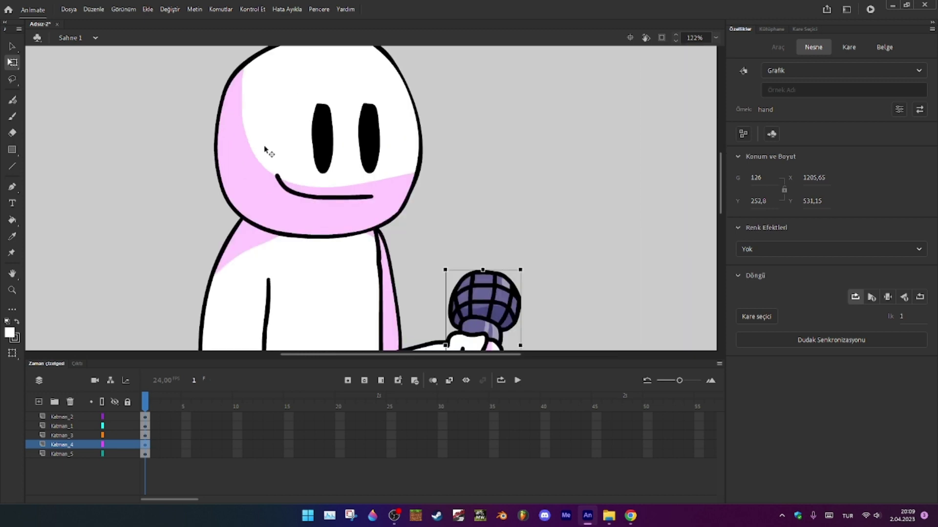
{"action": "left_click", "coordinate": [323, 160]}
{"action": "left_click", "coordinate": [253, 158]}
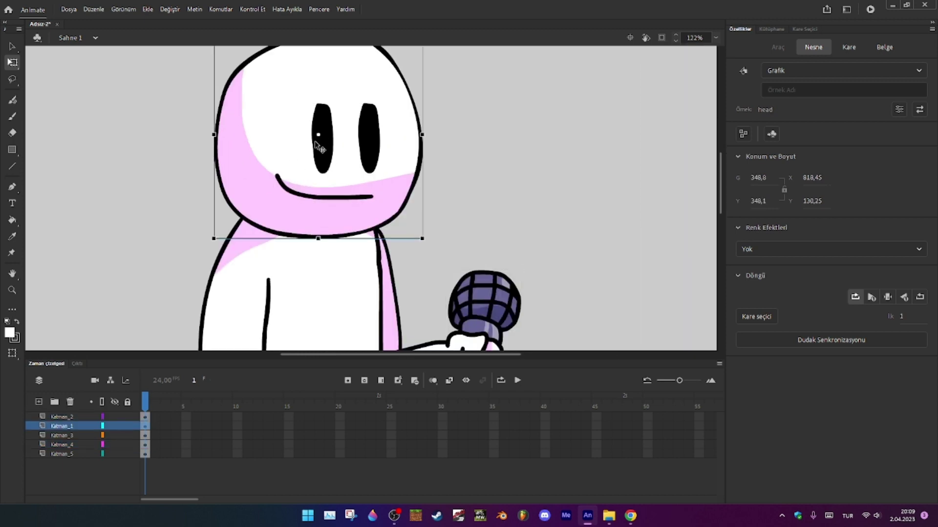
Place the body symbol's transformation point at the feet, undo a test transform and deselect everything
{"action": "scroll", "coordinate": [310, 224], "scroll_direction": "down", "scroll_amount": 4}
{"action": "left_click", "coordinate": [306, 244]}
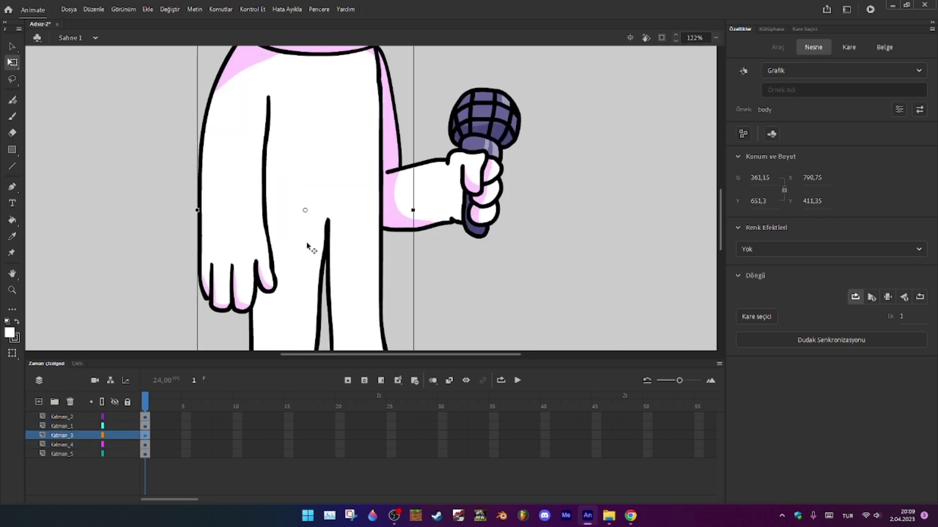
{"action": "scroll", "coordinate": [315, 254], "scroll_direction": "down", "scroll_amount": 4}
{"action": "scroll", "coordinate": [330, 194], "scroll_direction": "up", "scroll_amount": 2}
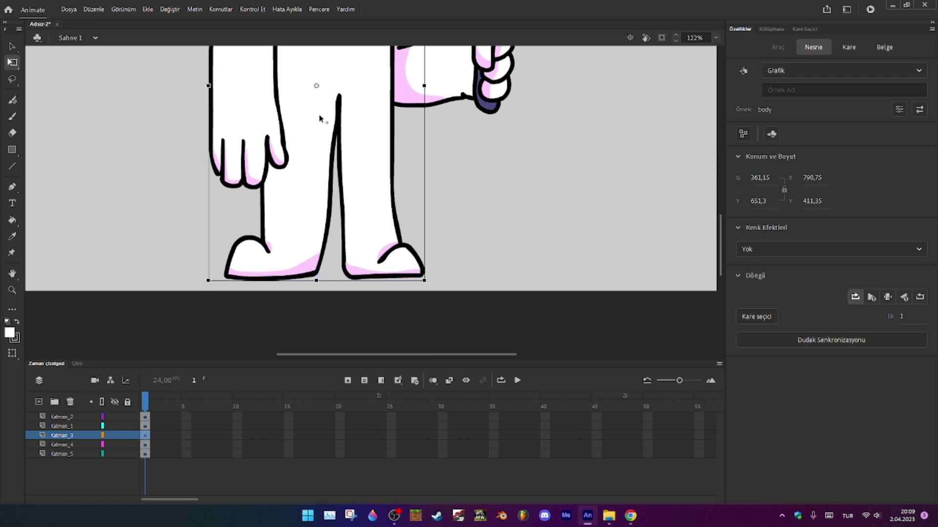
{"action": "left_click_drag", "start_coordinate": [332, 274], "coordinate": [331, 276]}
{"action": "scroll", "coordinate": [331, 194], "scroll_direction": "down", "scroll_amount": 5}
{"action": "left_click_drag", "start_coordinate": [397, 95], "coordinate": [469, 147]}
{"action": "key", "text": "ctrl+z"}
{"action": "scroll", "coordinate": [436, 159], "scroll_direction": "up", "scroll_amount": 2}
{"action": "left_click", "coordinate": [459, 192]}
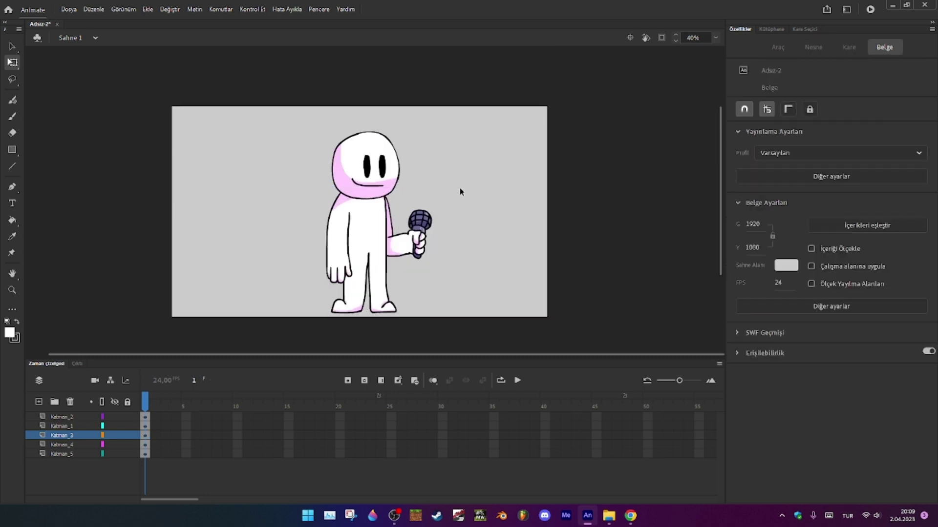
Create a library folder named zz and move the arm, body, face, hand and head symbols into it
{"action": "left_click", "coordinate": [777, 29]}
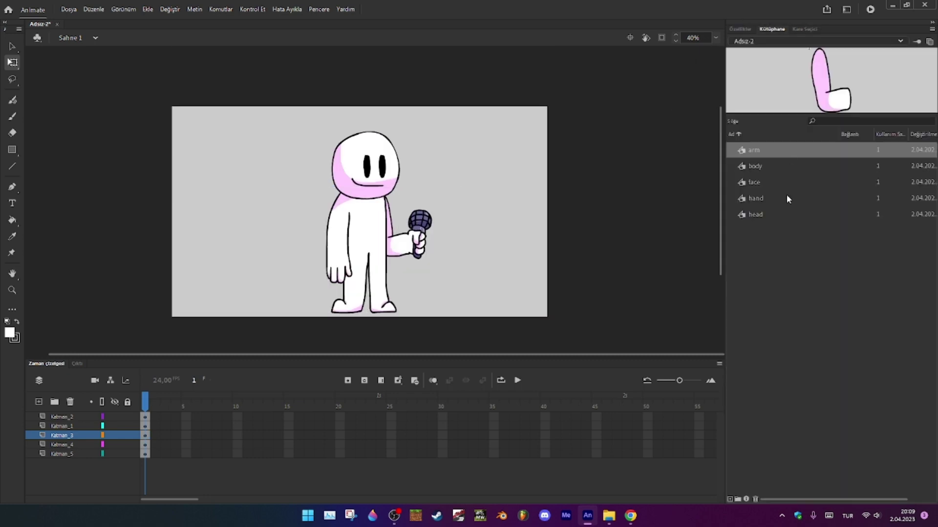
{"action": "left_click", "coordinate": [737, 499]}
{"action": "type", "text": "zz"}
{"action": "key", "text": "Return"}
{"action": "left_click", "coordinate": [767, 149]}
{"action": "left_click", "coordinate": [755, 215], "text": "shift"}
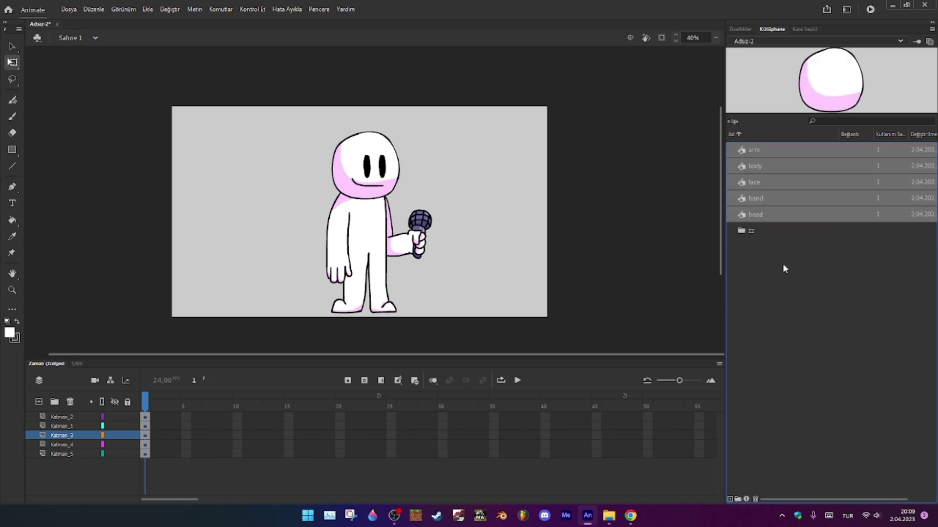
{"action": "left_click_drag", "start_coordinate": [758, 218], "coordinate": [762, 230]}
Create a new graphic symbol named Idle in the library root
{"action": "left_click", "coordinate": [729, 499]}
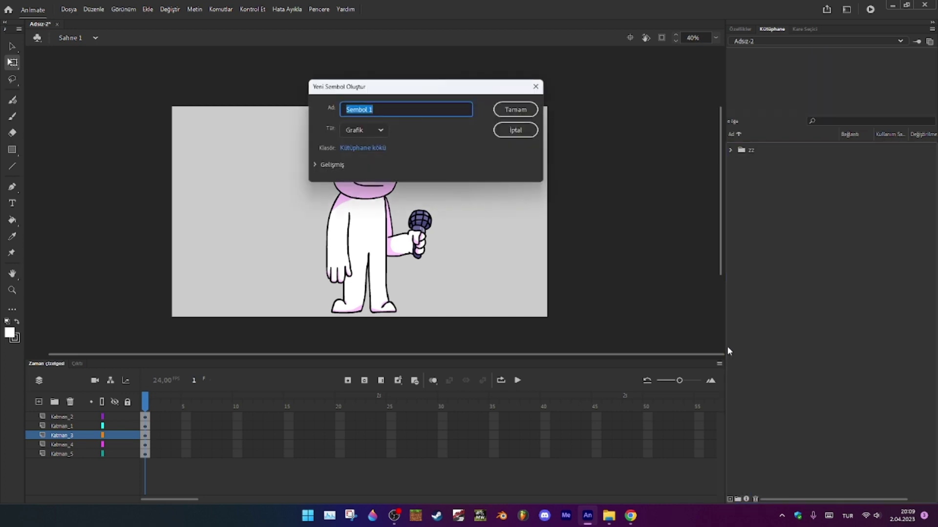
{"action": "type", "text": "Idle"}
{"action": "key", "text": "Return"}
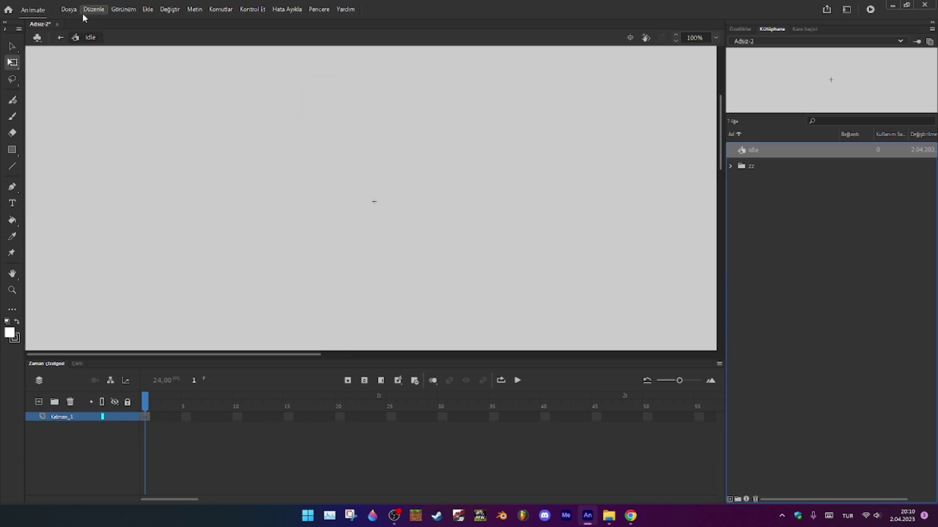
Take all the character's parts from the main scene and paste them centred inside the Idle symbol
{"action": "left_click", "coordinate": [62, 38]}
{"action": "left_click_drag", "start_coordinate": [457, 109], "coordinate": [280, 324]}
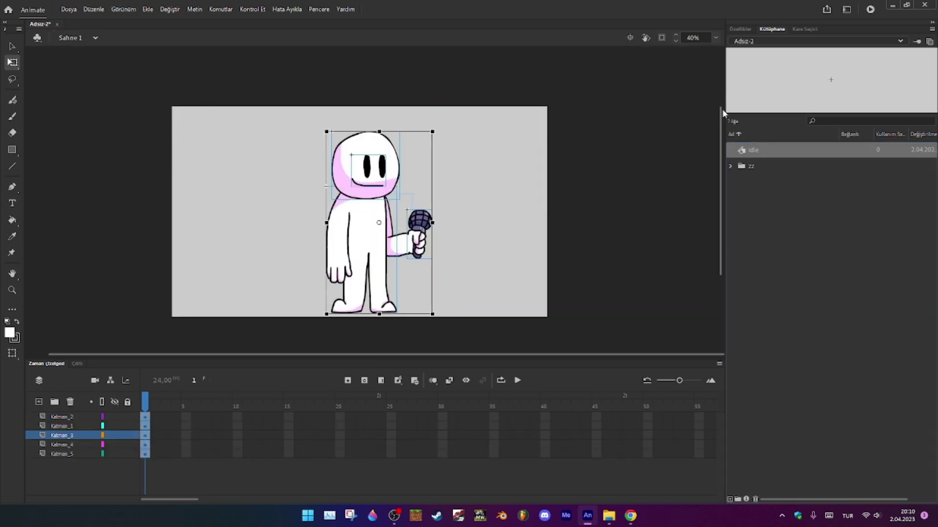
{"action": "left_click", "coordinate": [376, 193]}
{"action": "left_click", "coordinate": [680, 171]}
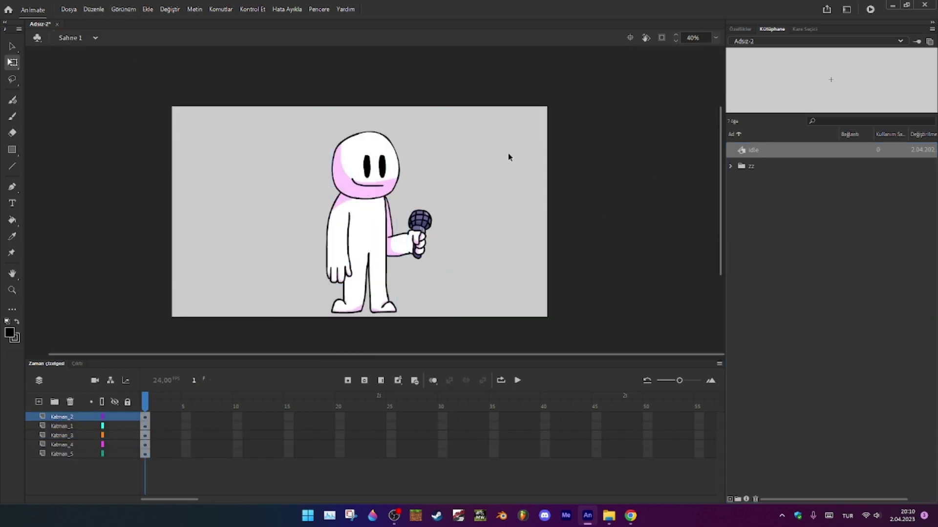
{"action": "left_click_drag", "start_coordinate": [511, 115], "coordinate": [201, 350]}
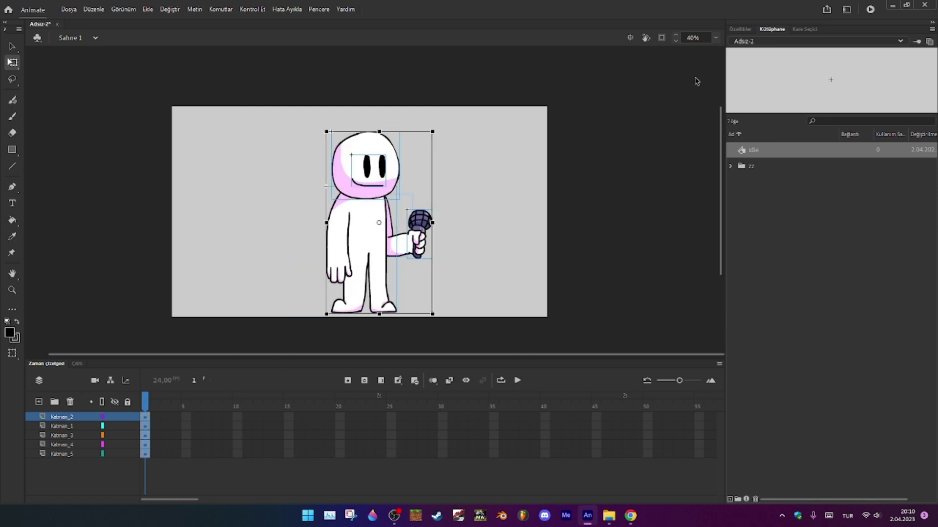
{"action": "double_click", "coordinate": [795, 73]}
{"action": "right_click", "coordinate": [373, 203]}
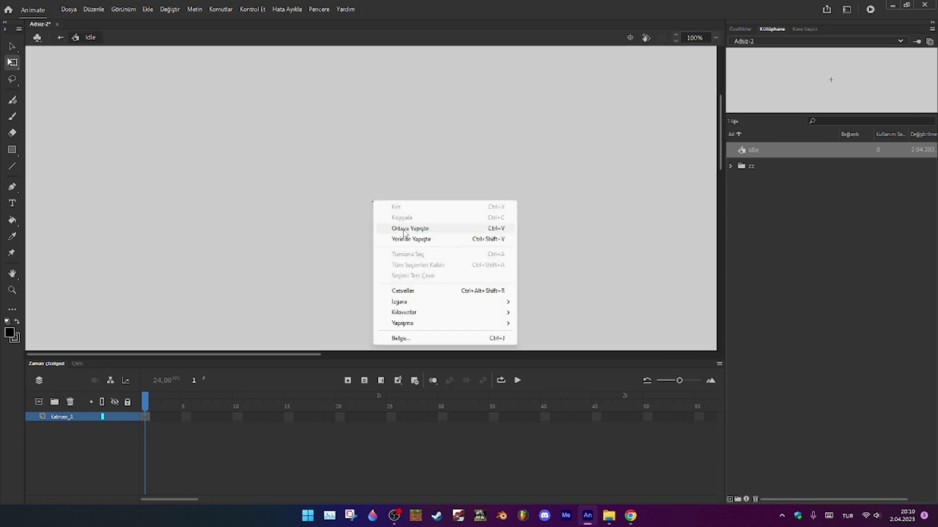
{"action": "left_click", "coordinate": [430, 228]}
{"action": "scroll", "coordinate": [344, 251], "scroll_direction": "down", "scroll_amount": 3}
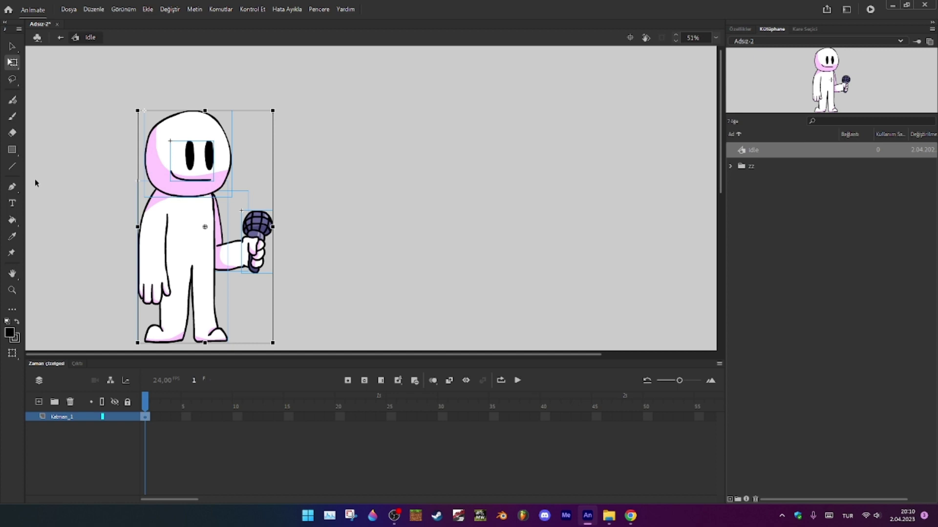
Distribute the character's face, head, body, hand and arm onto separate layers inside the Idle symbol
{"action": "key", "text": "space"}
{"action": "left_click_drag", "start_coordinate": [245, 229], "coordinate": [342, 197]}
{"action": "key", "text": "v"}
{"action": "scroll", "coordinate": [51, 237], "scroll_direction": "up", "scroll_amount": 1}
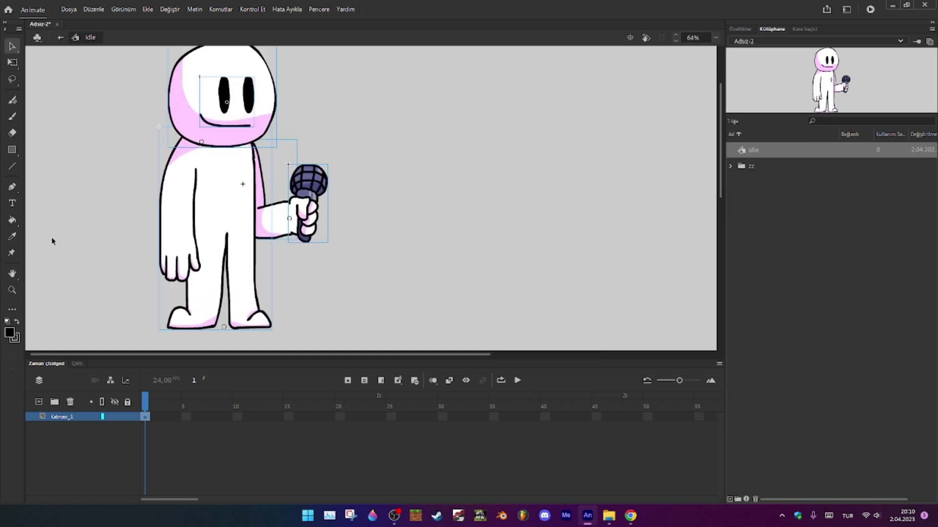
{"action": "right_click", "coordinate": [224, 187]}
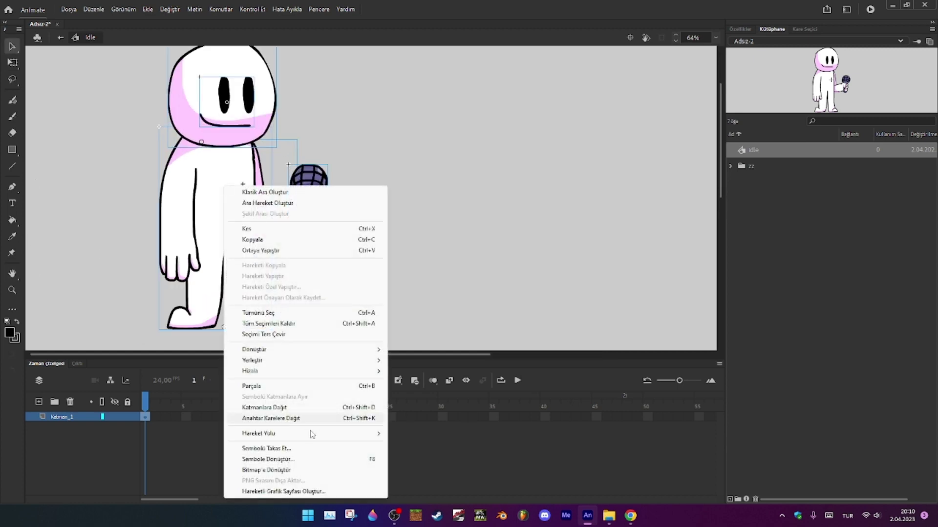
{"action": "left_click", "coordinate": [277, 408]}
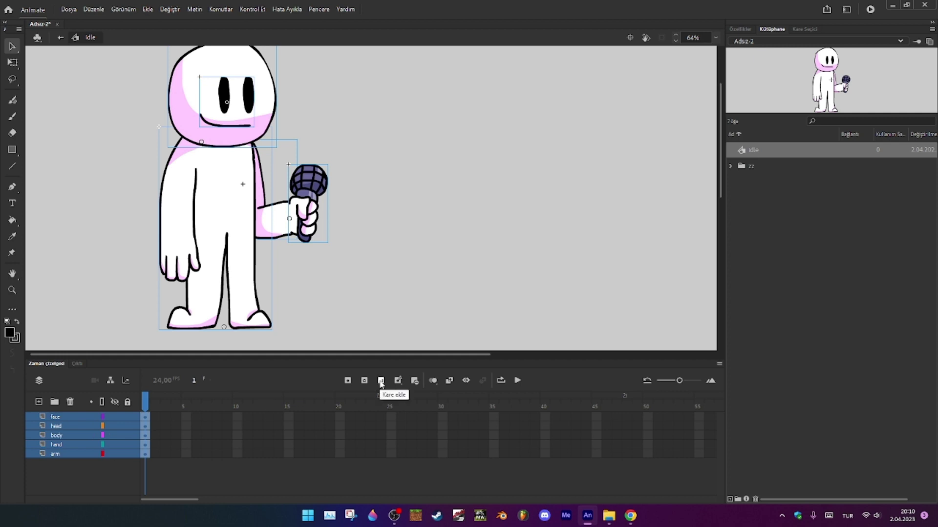
Extend all five layers to frame 14, undoing any extra frame beyond it
{"action": "left_click", "coordinate": [382, 383]}
{"action": "left_click", "coordinate": [382, 383]}
{"action": "left_click", "coordinate": [381, 383]}
{"action": "left_click", "coordinate": [381, 383]}
{"action": "left_click", "coordinate": [382, 384]}
{"action": "left_click", "coordinate": [382, 383]}
{"action": "left_click", "coordinate": [382, 384]}
{"action": "left_click", "coordinate": [381, 383]}
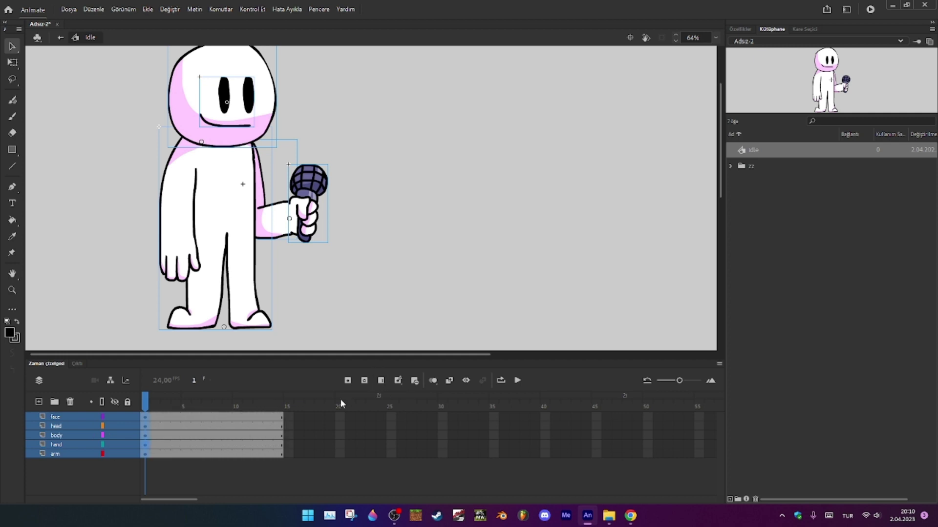
{"action": "left_click", "coordinate": [278, 407]}
{"action": "left_click_drag", "start_coordinate": [278, 407], "coordinate": [277, 409]}
{"action": "left_click", "coordinate": [382, 383]}
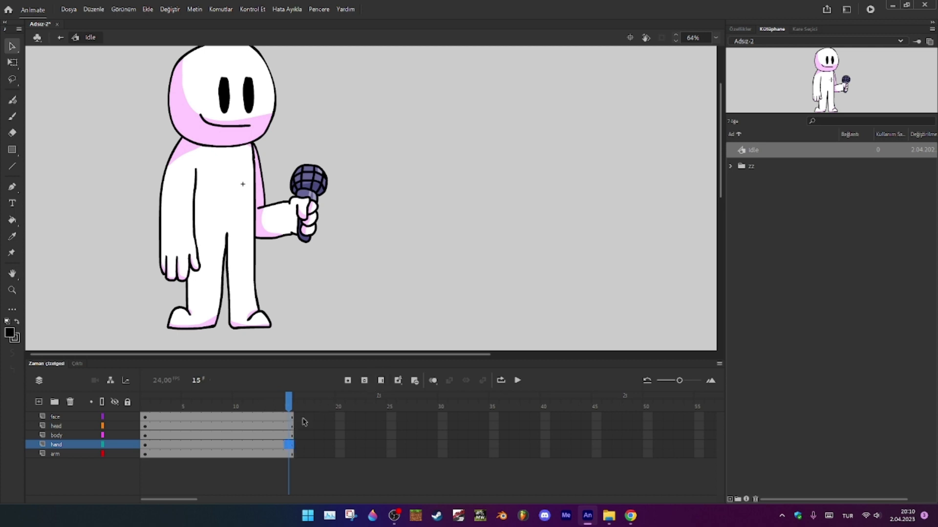
{"action": "key", "text": "ctrl+z"}
{"action": "left_click_drag", "start_coordinate": [279, 355], "coordinate": [277, 356]}
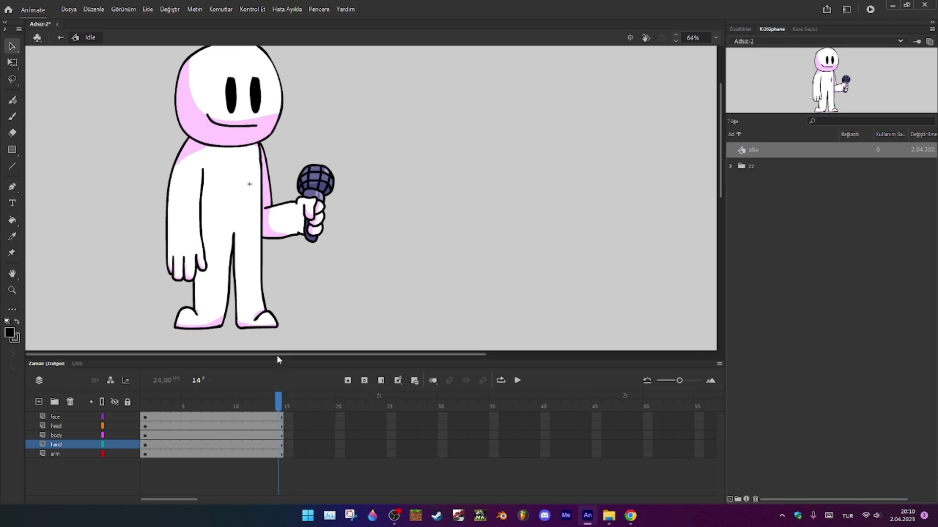
Insert keyframes on the body layer at frames 3 and 5
{"action": "left_click", "coordinate": [208, 246]}
{"action": "scroll", "coordinate": [116, 288], "scroll_direction": "up", "scroll_amount": 1}
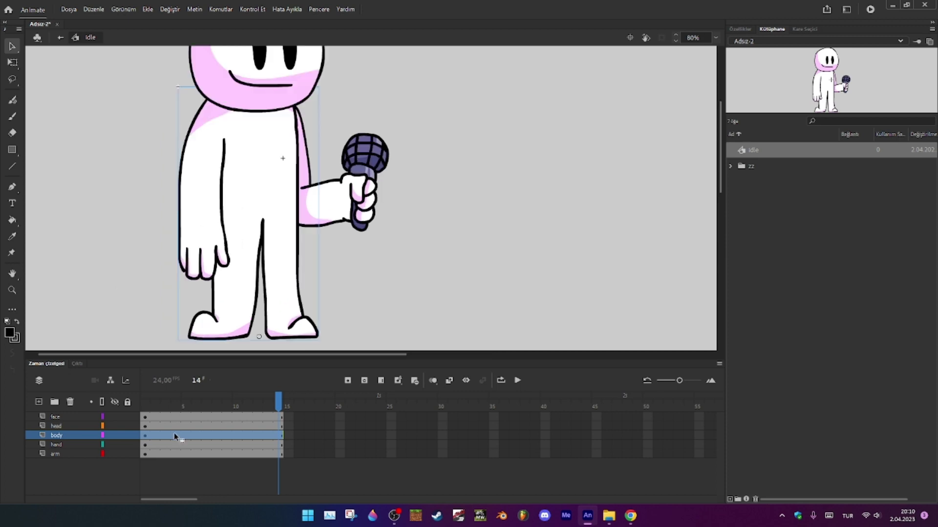
{"action": "left_click", "coordinate": [167, 407]}
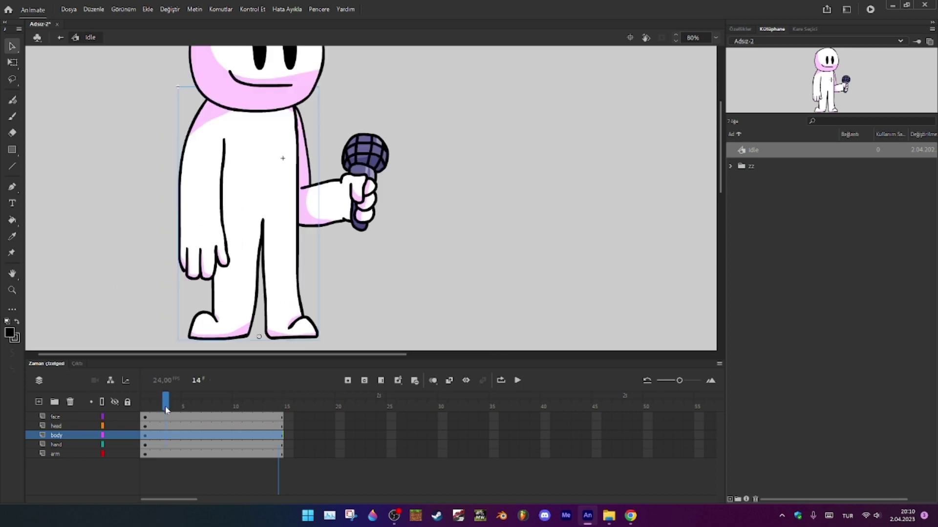
{"action": "left_click", "coordinate": [347, 381]}
{"action": "left_click", "coordinate": [279, 320]}
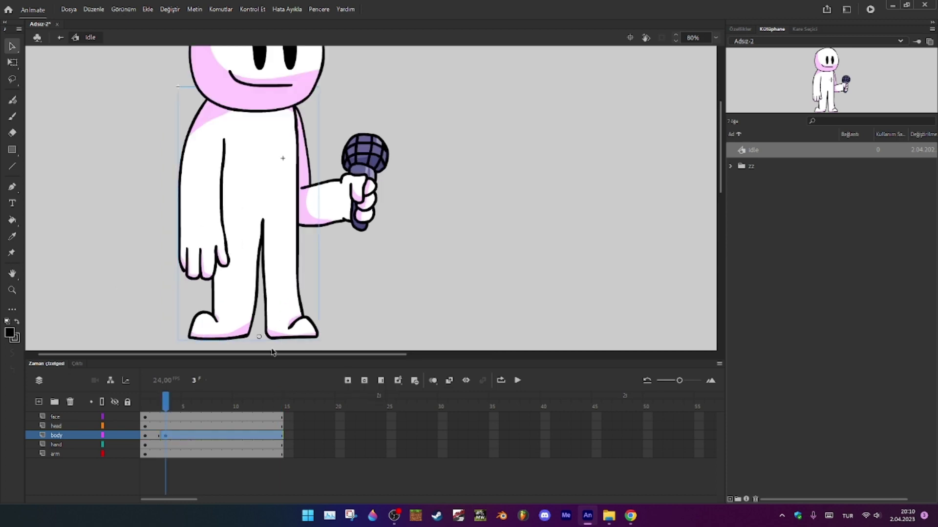
{"action": "left_click", "coordinate": [191, 404]}
{"action": "left_click", "coordinate": [166, 405]}
Squash the body slightly on frame 3, making it a little wider and shorter
{"action": "left_click", "coordinate": [271, 290]}
{"action": "scroll", "coordinate": [271, 288], "scroll_direction": "up", "scroll_amount": 3}
{"action": "scroll", "coordinate": [173, 170], "scroll_direction": "up", "scroll_amount": 10}
{"action": "key", "text": "q"}
{"action": "scroll", "coordinate": [194, 177], "scroll_direction": "up", "scroll_amount": 3}
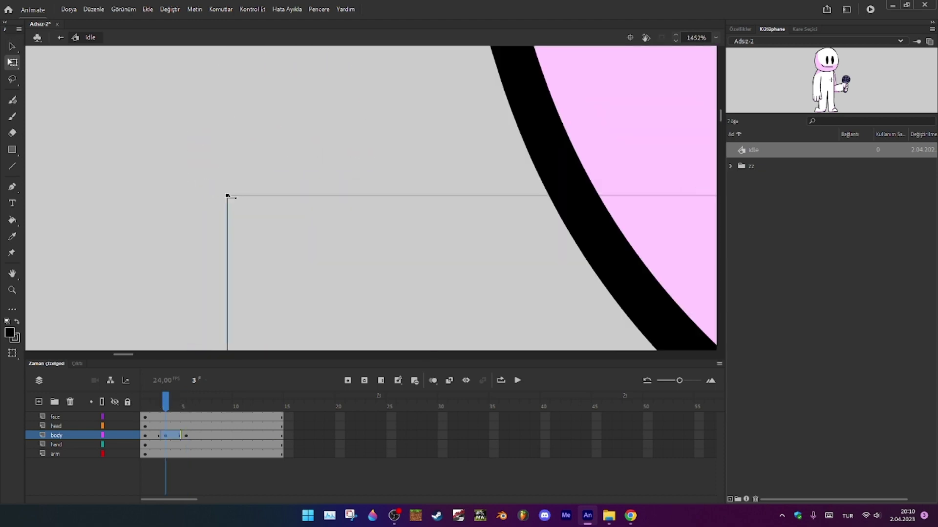
{"action": "left_click_drag", "start_coordinate": [228, 196], "coordinate": [216, 208]}
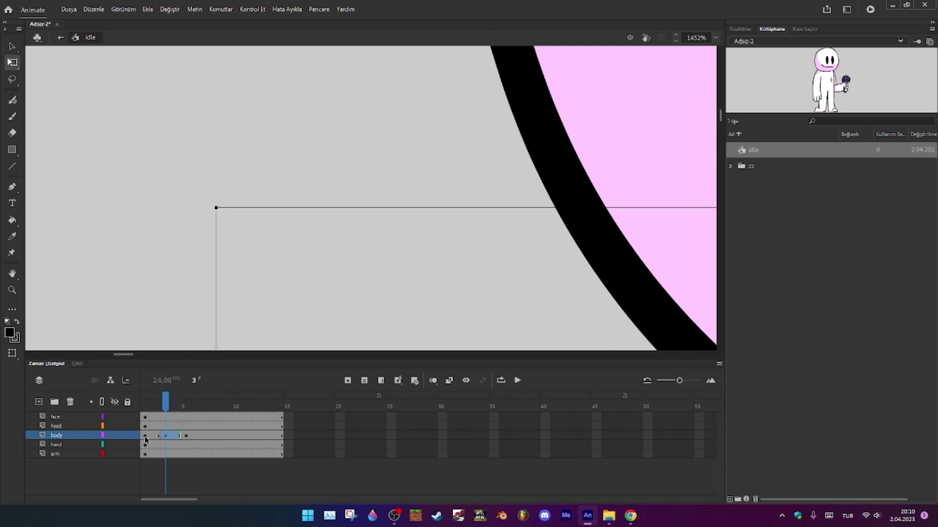
Squash the body on the first keyframe more strongly, making it noticeably wider and shorter
{"action": "left_click_drag", "start_coordinate": [145, 435], "coordinate": [156, 436]}
{"action": "left_click_drag", "start_coordinate": [217, 207], "coordinate": [55, 335]}
{"action": "scroll", "coordinate": [356, 326], "scroll_direction": "down", "scroll_amount": 10}
{"action": "key", "text": "space"}
{"action": "left_click_drag", "start_coordinate": [420, 316], "coordinate": [300, 87]}
{"action": "scroll", "coordinate": [379, 250], "scroll_direction": "down", "scroll_amount": 4}
{"action": "scroll", "coordinate": [437, 203], "scroll_direction": "down", "scroll_amount": 3}
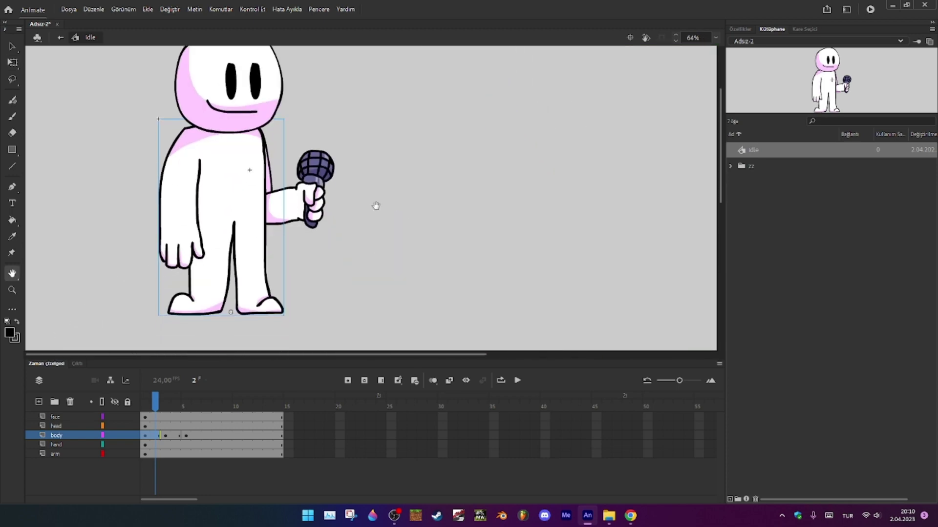
Play back the body motion and compare the body's feet on the keyframes at frames 3 and 5
{"action": "key", "text": "v"}
{"action": "key", "text": "Return"}
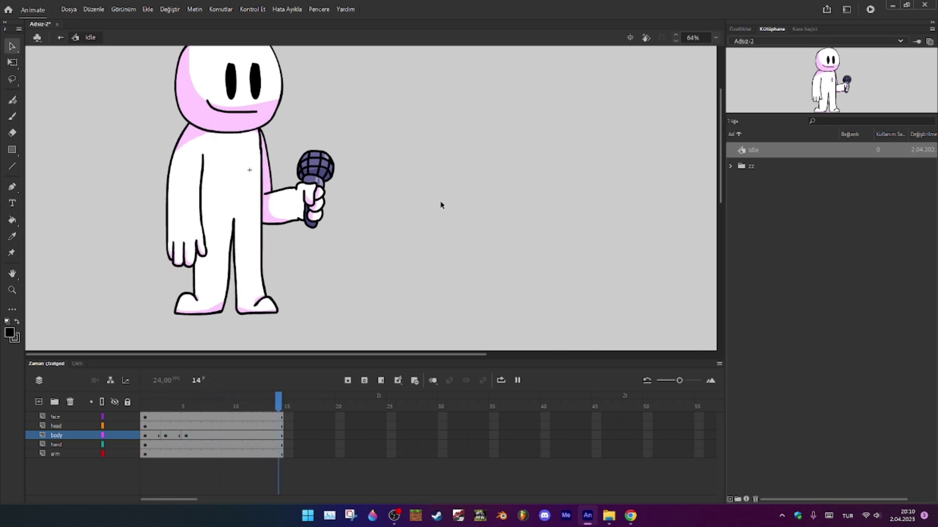
{"action": "scroll", "coordinate": [199, 321], "scroll_direction": "up", "scroll_amount": 5}
{"action": "left_click", "coordinate": [190, 407]}
{"action": "left_click_drag", "start_coordinate": [190, 406], "coordinate": [145, 412]}
{"action": "left_click", "coordinate": [329, 205]}
{"action": "left_click", "coordinate": [186, 407]}
{"action": "left_click", "coordinate": [183, 436]}
{"action": "scroll", "coordinate": [280, 315], "scroll_direction": "up", "scroll_amount": 8}
{"action": "left_click", "coordinate": [166, 436]}
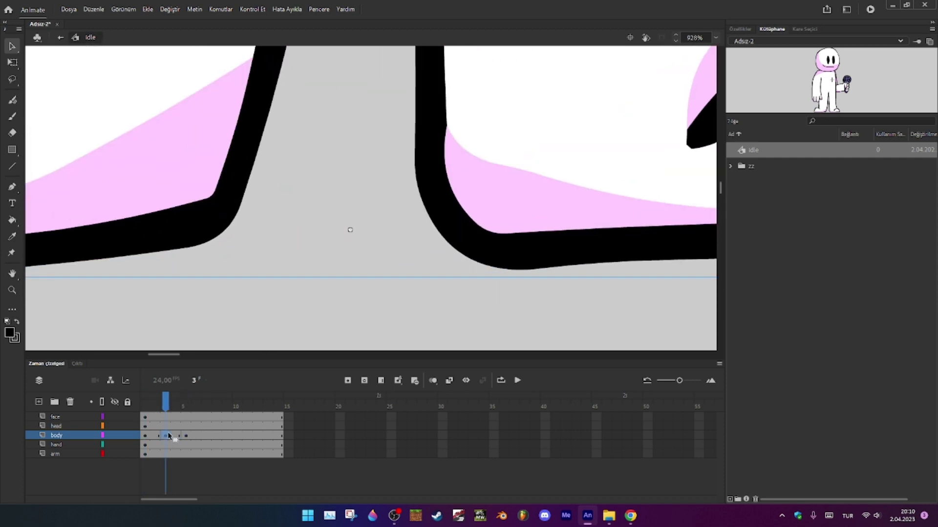
{"action": "left_click", "coordinate": [185, 436]}
{"action": "left_click", "coordinate": [166, 436]}
Fine-tune the body's squash on frame 3 and play the animation back
{"action": "scroll", "coordinate": [334, 201], "scroll_direction": "down", "scroll_amount": 8}
{"action": "scroll", "coordinate": [426, 198], "scroll_direction": "up", "scroll_amount": 5}
{"action": "scroll", "coordinate": [204, 108], "scroll_direction": "up", "scroll_amount": 10}
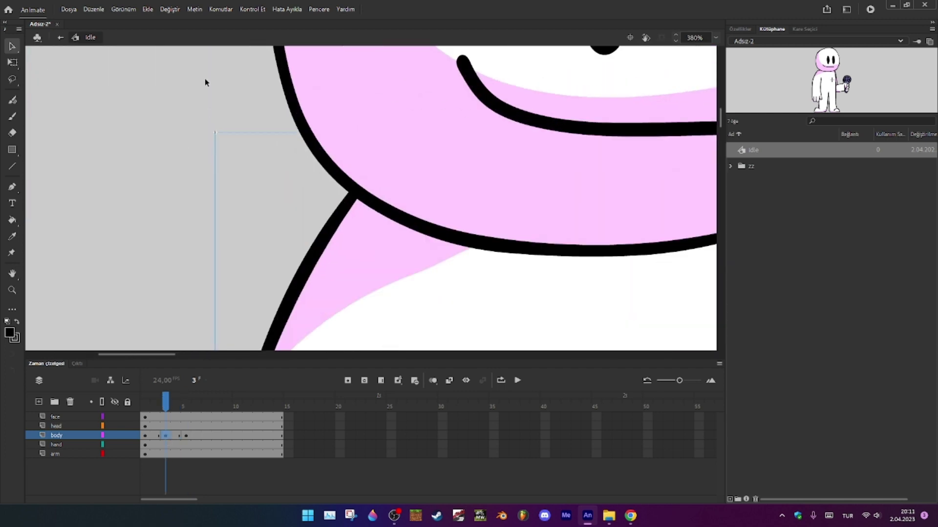
{"action": "key", "text": "q"}
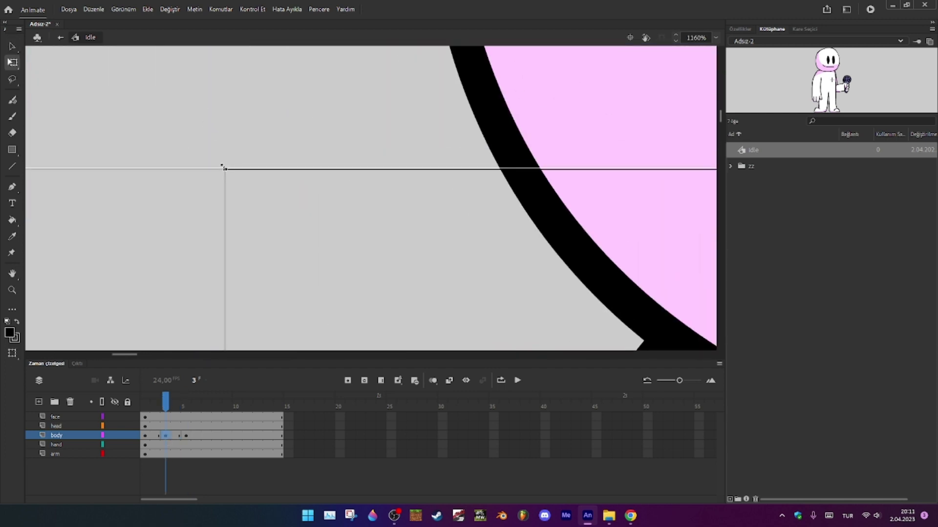
{"action": "scroll", "coordinate": [244, 182], "scroll_direction": "down", "scroll_amount": 10}
{"action": "left_click_drag", "start_coordinate": [316, 224], "coordinate": [371, 73]}
{"action": "scroll", "coordinate": [362, 209], "scroll_direction": "down", "scroll_amount": 4}
{"action": "key", "text": "v"}
{"action": "key", "text": "Return"}
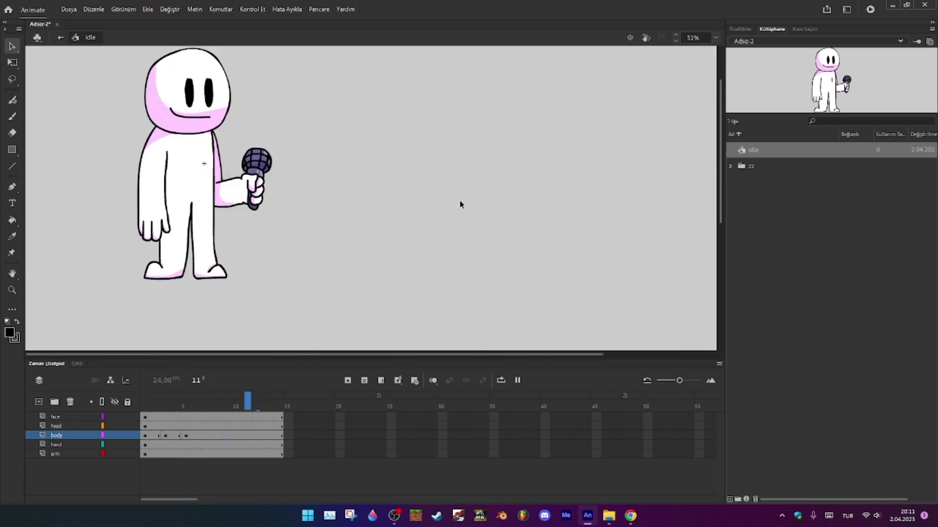
{"action": "key", "text": "Return"}
{"action": "scroll", "coordinate": [119, 181], "scroll_direction": "up", "scroll_amount": 2}
{"action": "left_click_drag", "start_coordinate": [175, 400], "coordinate": [145, 402]}
Examine the body, arm, head and face parts up close on the first frame
{"action": "left_click", "coordinate": [226, 256]}
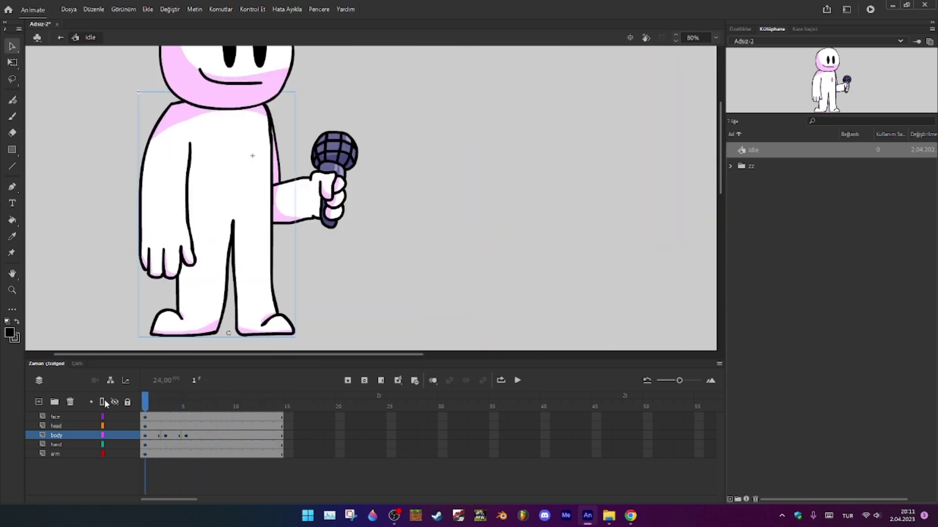
{"action": "left_click", "coordinate": [292, 200]}
{"action": "scroll", "coordinate": [292, 199], "scroll_direction": "up", "scroll_amount": 2}
{"action": "scroll", "coordinate": [274, 172], "scroll_direction": "up", "scroll_amount": 3}
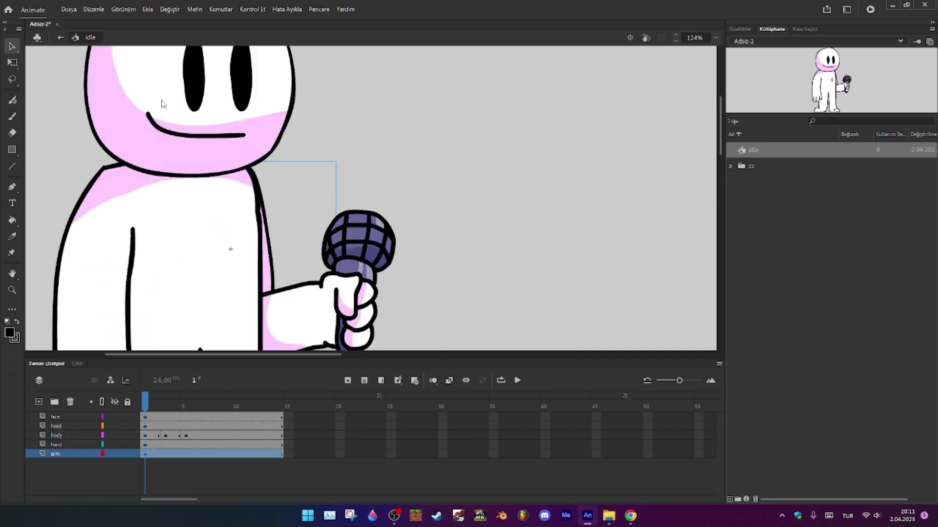
{"action": "left_click", "coordinate": [161, 99]}
{"action": "scroll", "coordinate": [197, 173], "scroll_direction": "up", "scroll_amount": 3}
{"action": "left_click", "coordinate": [197, 178]}
{"action": "scroll", "coordinate": [161, 161], "scroll_direction": "up", "scroll_amount": 2}
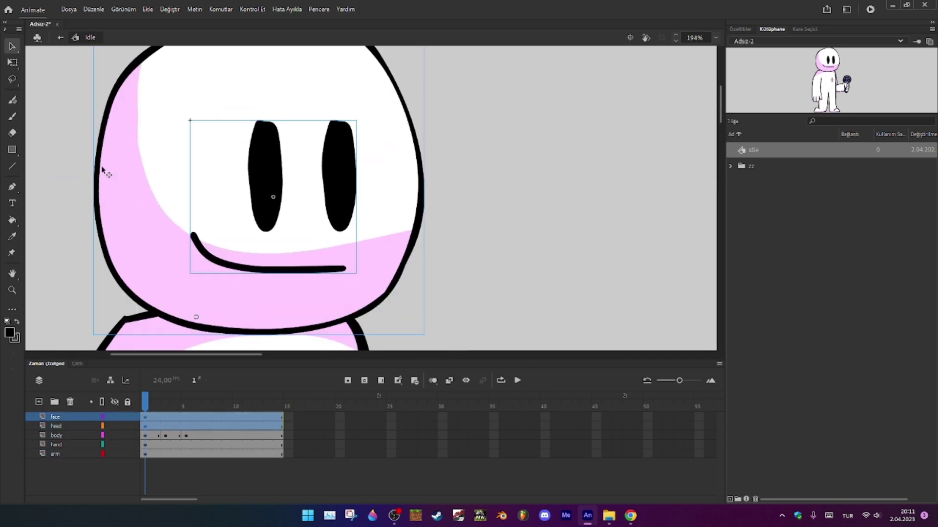
{"action": "left_click", "coordinate": [476, 195]}
Insert keyframes on the face and head layers at frames 3, 5, 7 and 9
{"action": "left_click", "coordinate": [170, 427]}
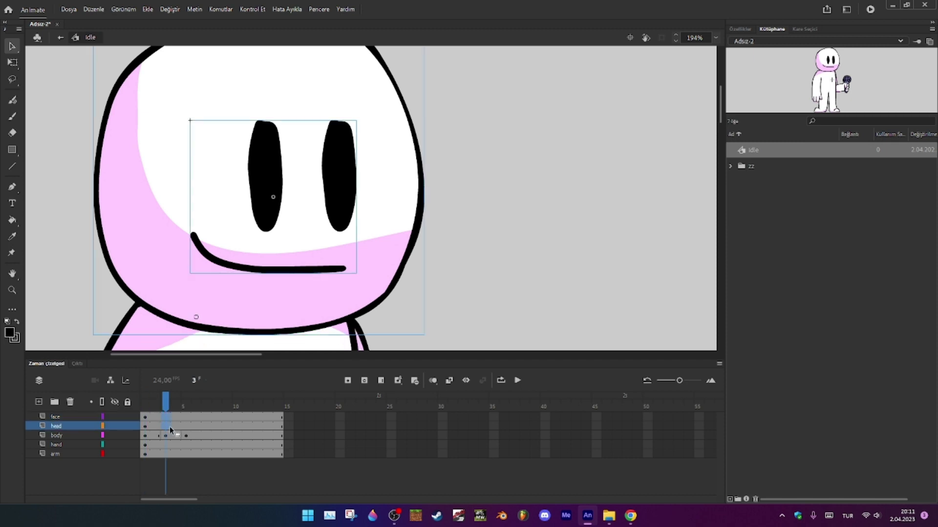
{"action": "key", "text": "F6"}
{"action": "left_click_drag", "start_coordinate": [186, 417], "coordinate": [208, 426]}
{"action": "key", "text": "F6"}
{"action": "left_click", "coordinate": [207, 403]}
{"action": "key", "text": "F6"}
{"action": "left_click_drag", "start_coordinate": [228, 418], "coordinate": [228, 426]}
{"action": "key", "text": "F6"}
{"action": "left_click_drag", "start_coordinate": [146, 418], "coordinate": [281, 427]}
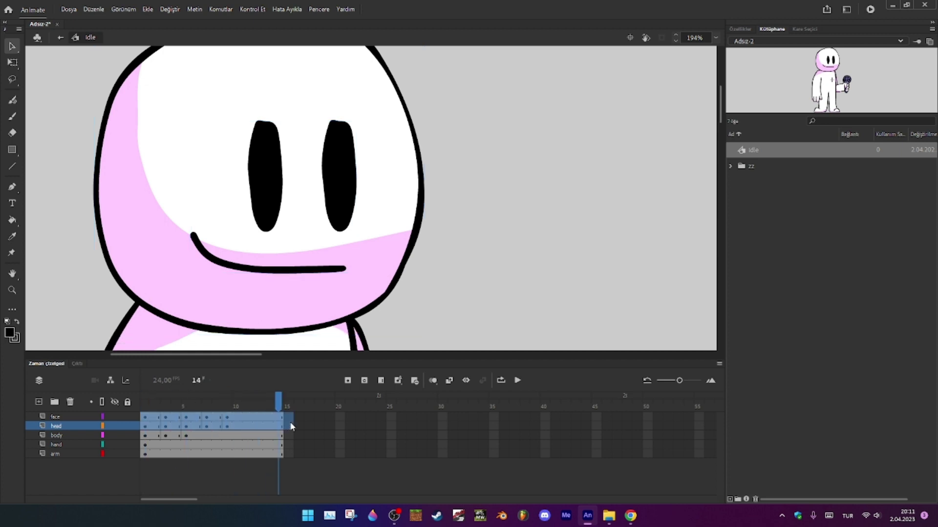
{"action": "left_click", "coordinate": [231, 409]}
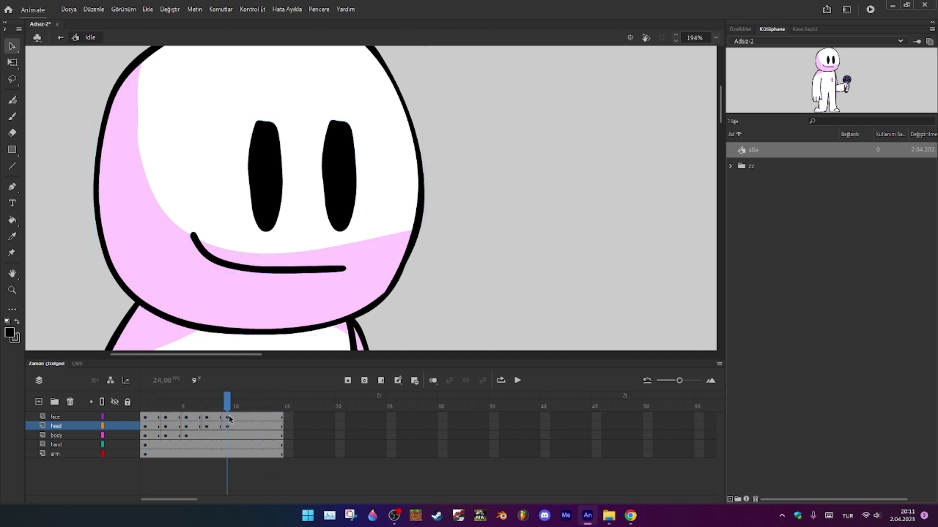
Set the head and face's shared pivot at the neck on frame 7 and rotate them slightly
{"action": "left_click_drag", "start_coordinate": [206, 418], "coordinate": [208, 426]}
{"action": "key", "text": "q"}
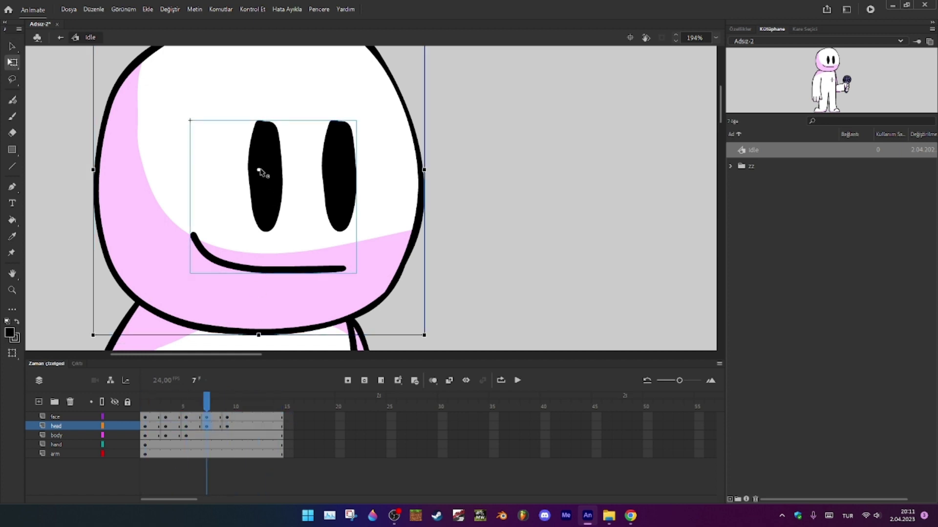
{"action": "left_click_drag", "start_coordinate": [259, 170], "coordinate": [185, 314]}
{"action": "scroll", "coordinate": [402, 209], "scroll_direction": "up", "scroll_amount": 2}
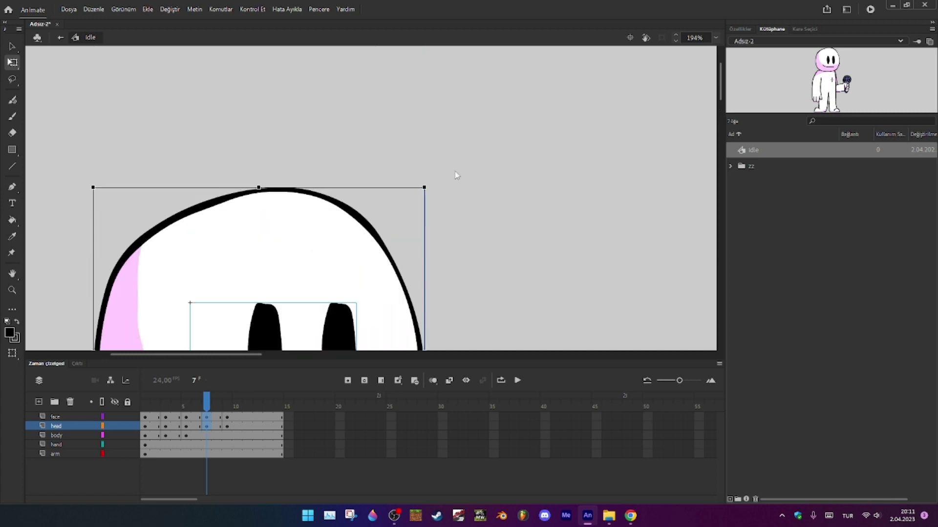
{"action": "scroll", "coordinate": [439, 178], "scroll_direction": "up", "scroll_amount": 2}
{"action": "left_click_drag", "start_coordinate": [405, 222], "coordinate": [362, 159]}
{"action": "scroll", "coordinate": [323, 279], "scroll_direction": "down", "scroll_amount": 8}
{"action": "key", "text": "space"}
{"action": "key", "text": "v"}
{"action": "left_click", "coordinate": [407, 191]}
Tilt the head and face a few degrees clockwise about the neck on the frame 5 keyframe
{"action": "left_click", "coordinate": [228, 406]}
{"action": "left_click_drag", "start_coordinate": [228, 405], "coordinate": [197, 426]}
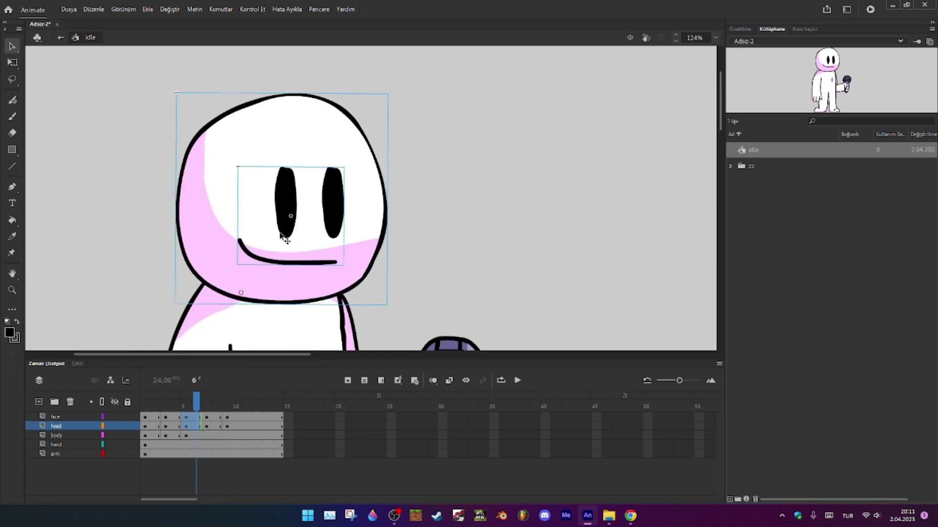
{"action": "key", "text": "q"}
{"action": "left_click", "coordinate": [244, 289]}
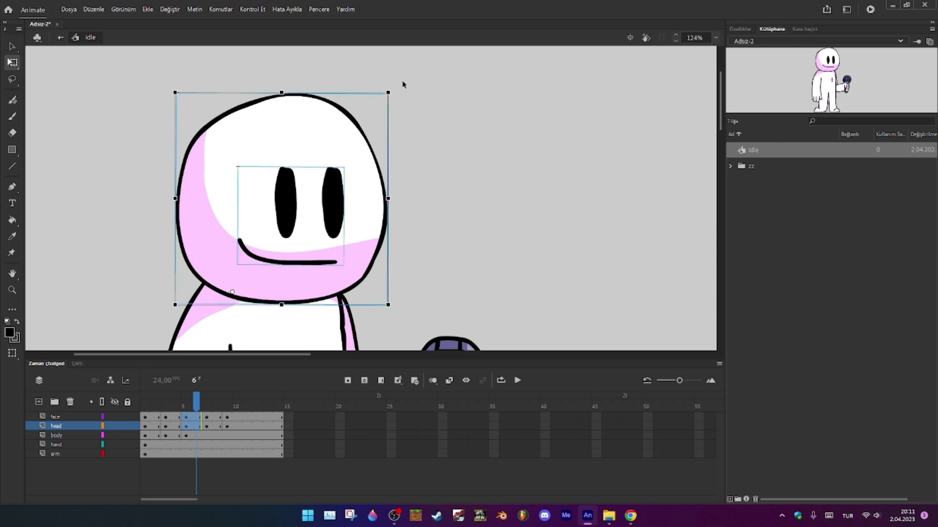
{"action": "left_click_drag", "start_coordinate": [399, 96], "coordinate": [410, 104]}
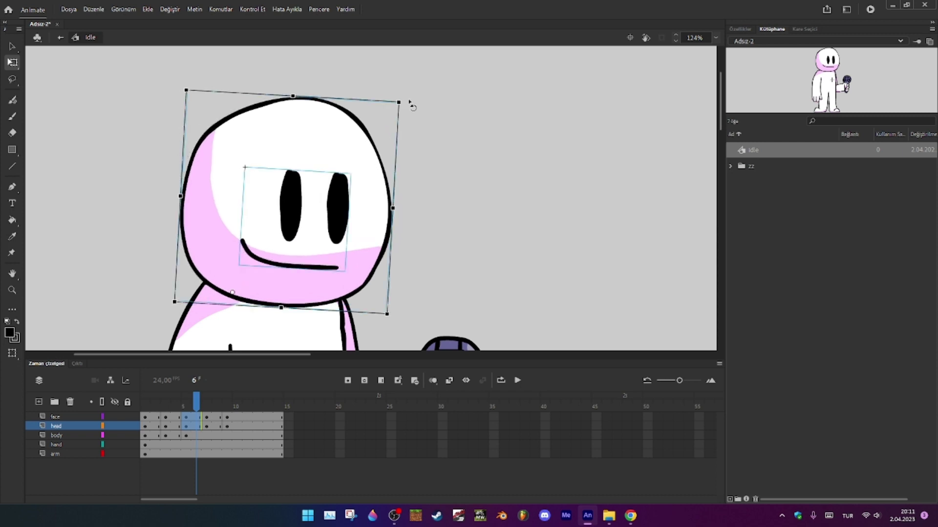
{"action": "left_click", "coordinate": [430, 205]}
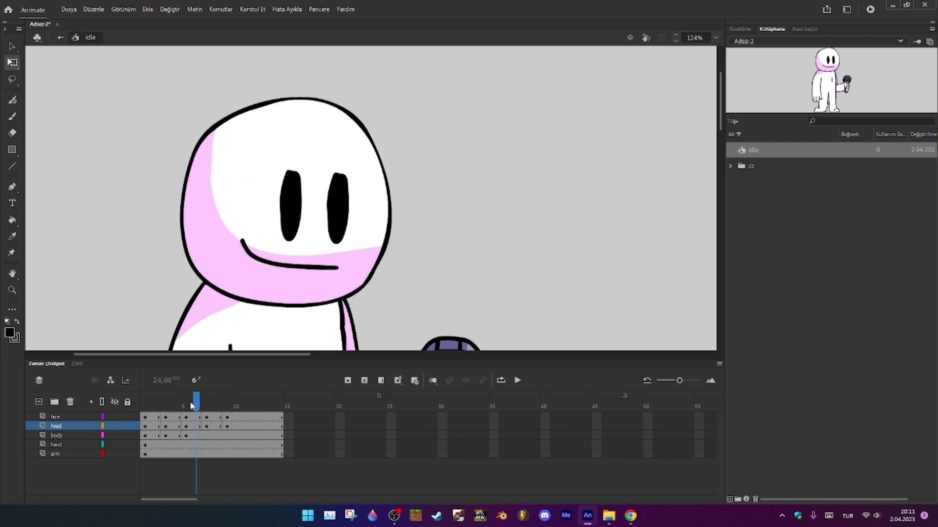
Reuse the tilted head and face on the first keyframe and rotate them further clockwise about the neck
{"action": "left_click", "coordinate": [147, 404]}
{"action": "left_click_drag", "start_coordinate": [145, 418], "coordinate": [157, 426]}
{"action": "key", "text": "ctrl+alt+v"}
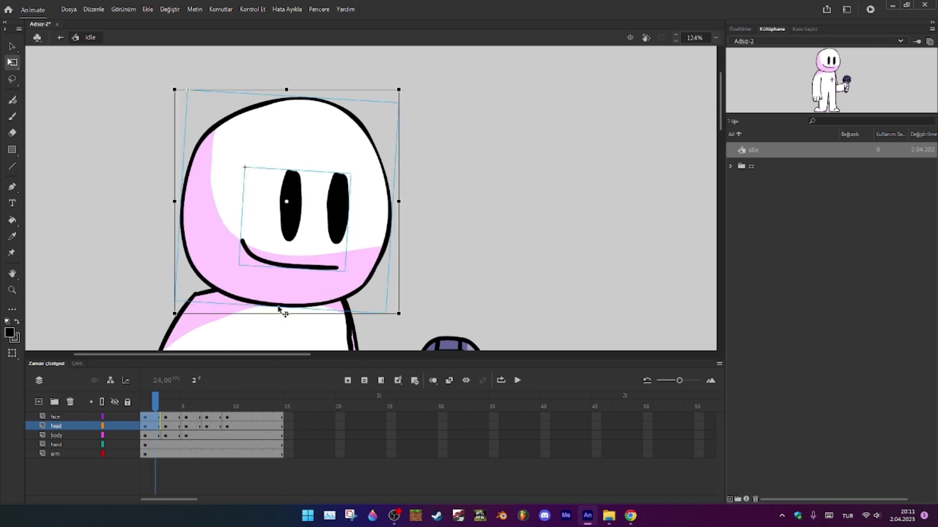
{"action": "left_click_drag", "start_coordinate": [287, 201], "coordinate": [227, 289]}
{"action": "left_click_drag", "start_coordinate": [405, 100], "coordinate": [431, 132]}
Reuse the tilted head and face on the frame 3 keyframe, rotate them about the neck and play the result
{"action": "left_click_drag", "start_coordinate": [167, 418], "coordinate": [177, 427]}
{"action": "key", "text": "ctrl+alt+v"}
{"action": "left_click_drag", "start_coordinate": [302, 214], "coordinate": [239, 295]}
{"action": "mouse_move", "coordinate": [437, 90]}
{"action": "left_mouse_down"}
{"action": "mouse_move", "coordinate": [454, 104]}
{"action": "mouse_move", "coordinate": [445, 102]}
{"action": "left_mouse_up"}
{"action": "key", "text": "Return"}
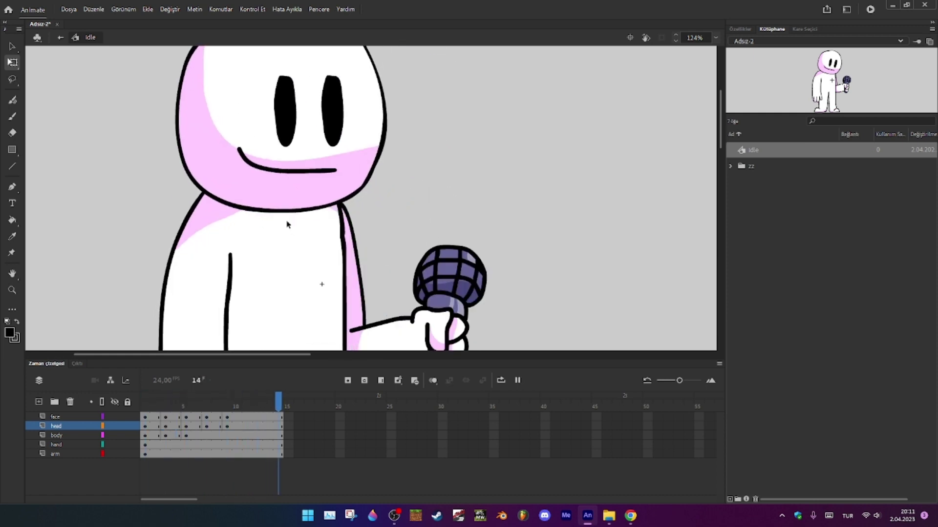
Lower the head and face on frames 1 and 3 to follow the squashed body
{"action": "left_click", "coordinate": [147, 404]}
{"action": "scroll", "coordinate": [236, 212], "scroll_direction": "up", "scroll_amount": 1}
{"action": "left_click_drag", "start_coordinate": [463, 92], "coordinate": [383, 118]}
{"action": "left_click_drag", "start_coordinate": [340, 154], "coordinate": [349, 181]}
{"action": "left_click", "coordinate": [151, 417]}
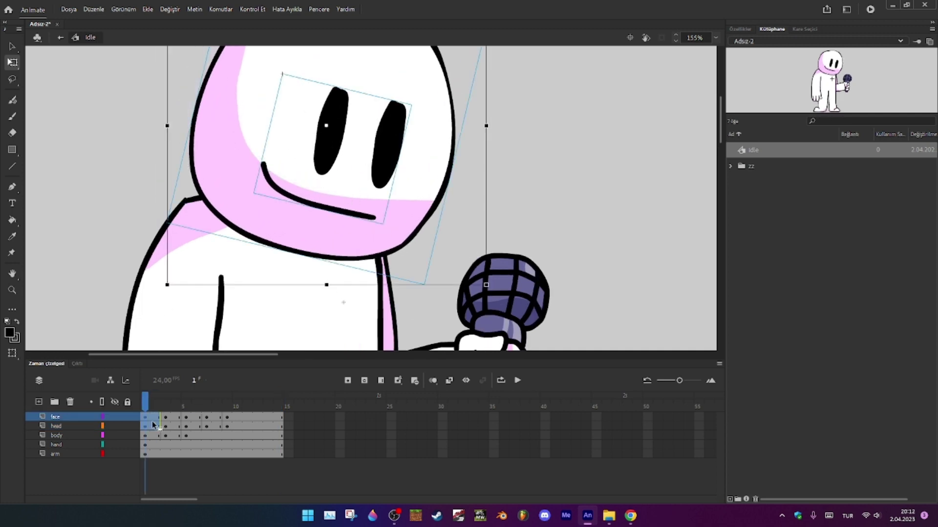
{"action": "left_click", "coordinate": [165, 408]}
{"action": "scroll", "coordinate": [400, 205], "scroll_direction": "down", "scroll_amount": 4}
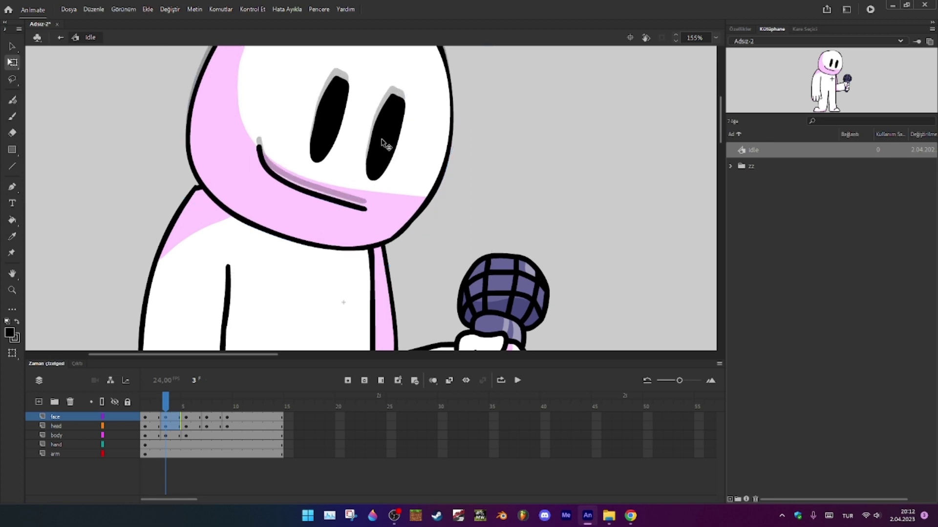
Play the idle animation repeatedly to review the head and body motion and return to frame 3
{"action": "key", "text": "Return"}
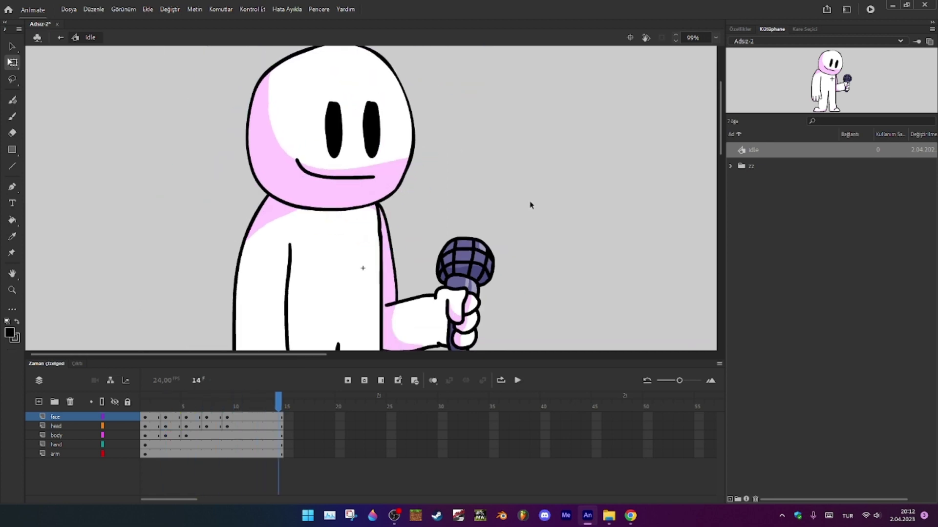
{"action": "key", "text": "Return"}
{"action": "left_click_drag", "start_coordinate": [178, 401], "coordinate": [125, 412]}
{"action": "left_click", "coordinate": [563, 163]}
{"action": "key", "text": "Return"}
{"action": "scroll", "coordinate": [415, 243], "scroll_direction": "down", "scroll_amount": 3}
{"action": "left_click", "coordinate": [164, 408]}
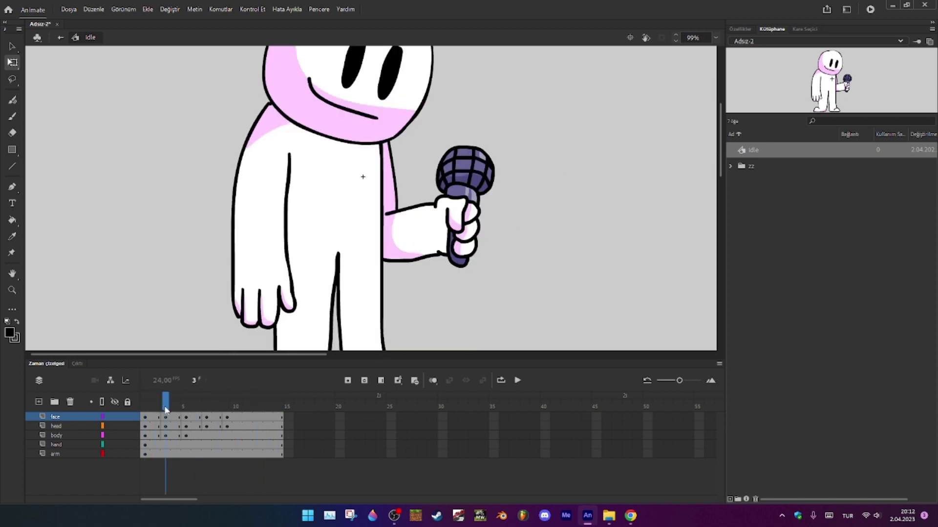
Hide the hand layer so the arm can be edited on its own
{"action": "left_click", "coordinate": [428, 204]}
{"action": "scroll", "coordinate": [531, 241], "scroll_direction": "up", "scroll_amount": 2}
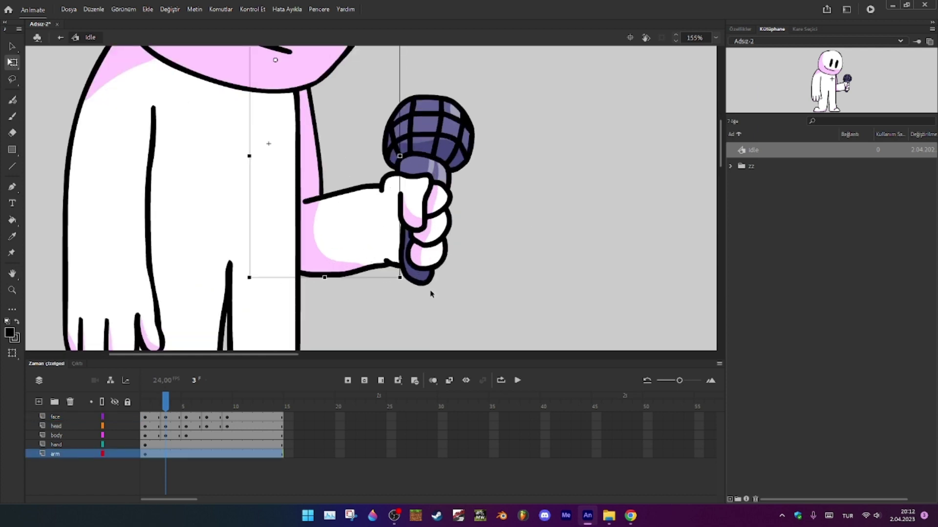
{"action": "left_click", "coordinate": [392, 275]}
{"action": "left_click", "coordinate": [115, 445]}
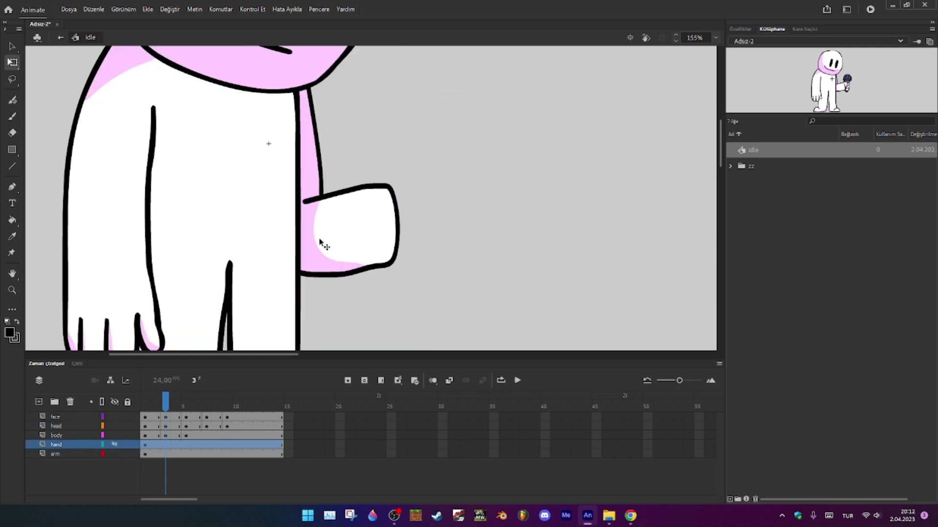
Add keyframes on the arm layer at frames 3, 5, 7 and 9
{"action": "left_click", "coordinate": [74, 453]}
{"action": "key", "text": "F6"}
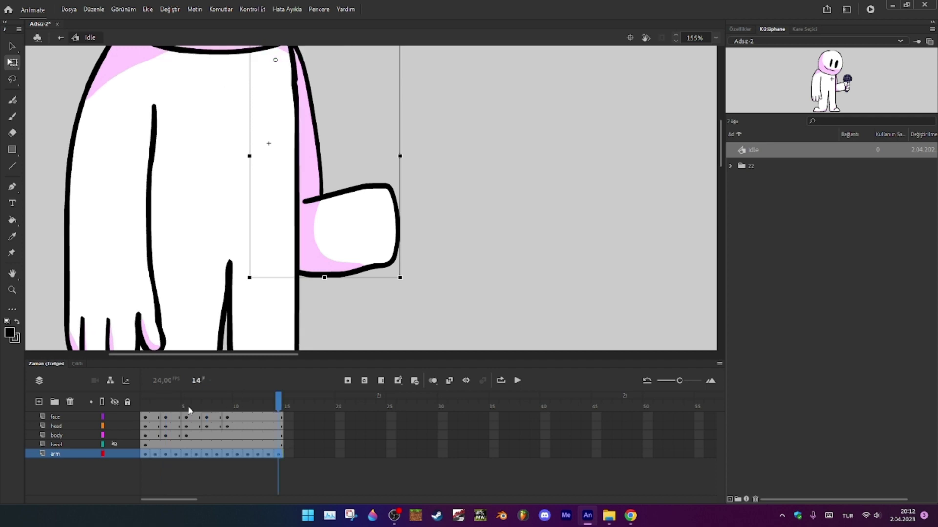
{"action": "left_click", "coordinate": [187, 408]}
{"action": "key", "text": "ctrl+z"}
{"action": "key", "text": "F6"}
{"action": "left_click", "coordinate": [187, 405]}
{"action": "key", "text": "F6"}
{"action": "left_click", "coordinate": [235, 405]}
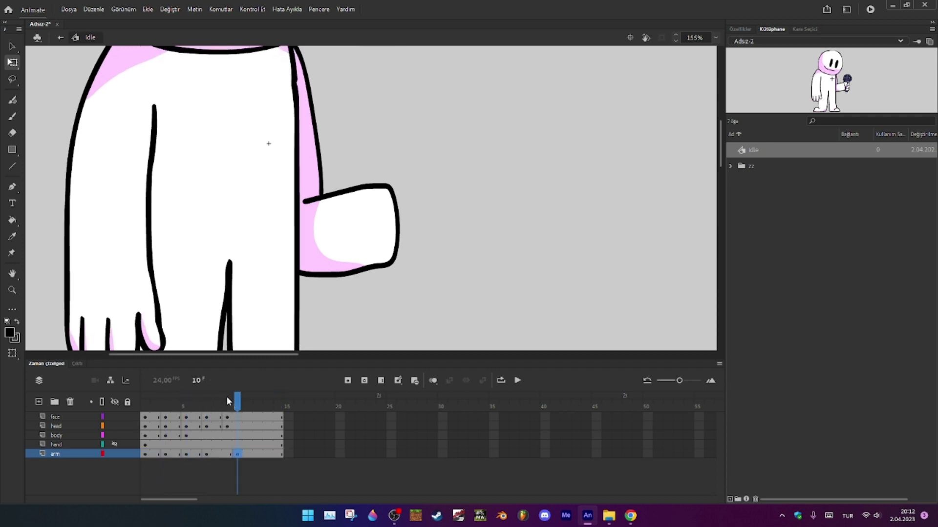
{"action": "left_click", "coordinate": [226, 399]}
{"action": "key", "text": "comma"}
{"action": "key", "text": "comma"}
Rotate the arm slightly clockwise about the shoulder on frame 7 and a little further on frame 5
{"action": "left_click", "coordinate": [314, 244]}
{"action": "scroll", "coordinate": [380, 275], "scroll_direction": "up", "scroll_amount": 3}
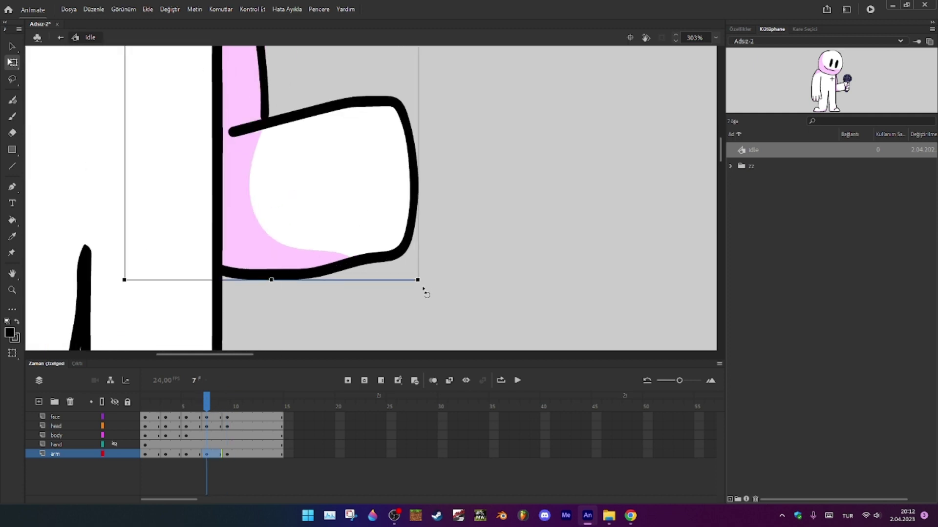
{"action": "left_click_drag", "start_coordinate": [422, 288], "coordinate": [414, 299]}
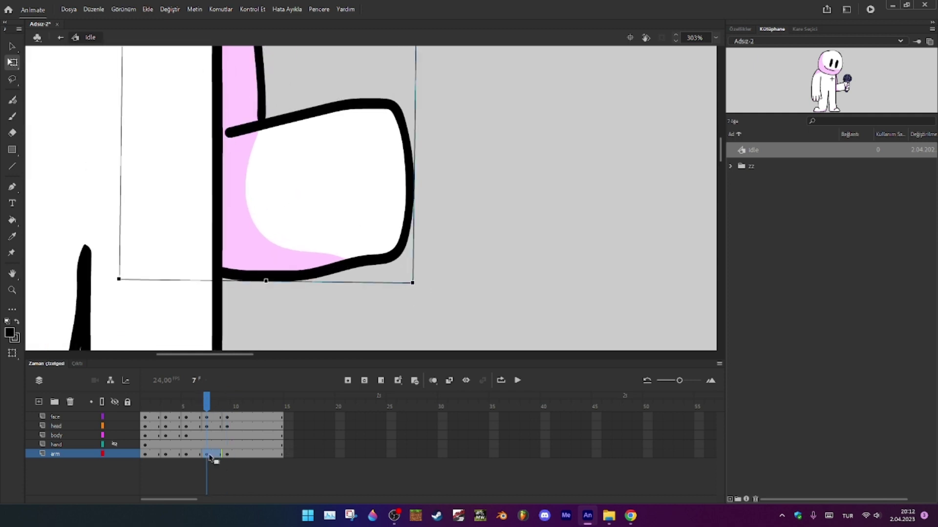
{"action": "left_click", "coordinate": [186, 455]}
{"action": "key", "text": "ctrl+alt+v"}
{"action": "key", "text": "ctrl+z"}
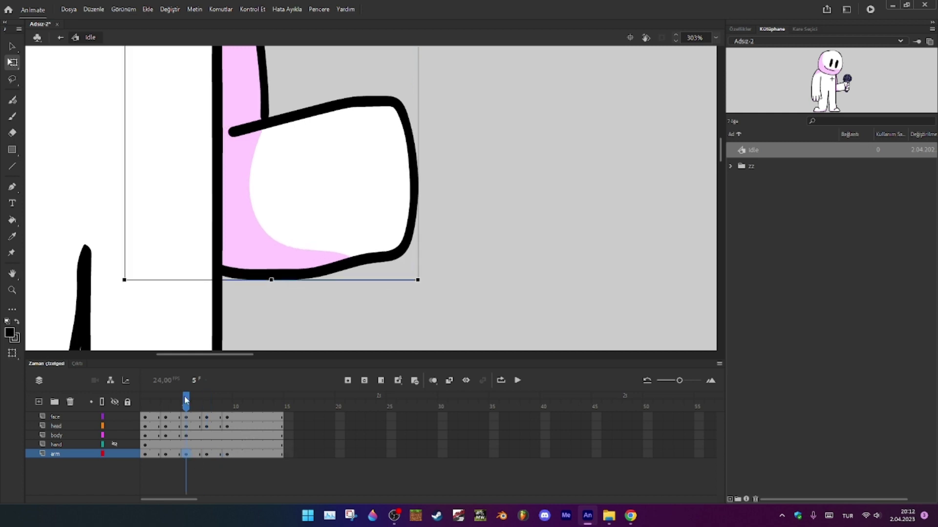
{"action": "left_click", "coordinate": [196, 454]}
{"action": "mouse_move", "coordinate": [397, 295]}
{"action": "left_mouse_down"}
{"action": "mouse_move", "coordinate": [412, 291]}
{"action": "mouse_move", "coordinate": [402, 310]}
{"action": "left_mouse_up"}
Shift the arm on the first keyframe and rotate it counterclockwise about the shoulder to raise the forearm
{"action": "left_click", "coordinate": [151, 455]}
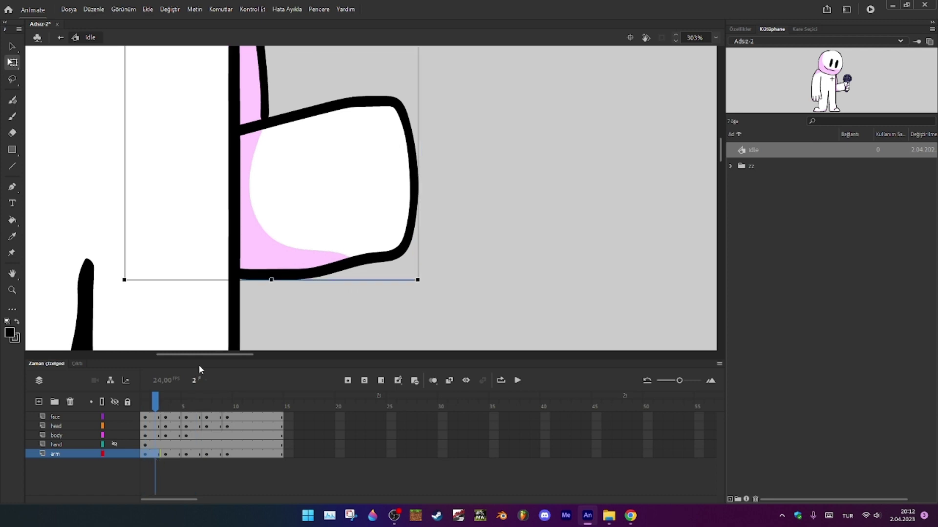
{"action": "scroll", "coordinate": [345, 159], "scroll_direction": "down", "scroll_amount": 2}
{"action": "scroll", "coordinate": [346, 219], "scroll_direction": "down", "scroll_amount": 2}
{"action": "left_click_drag", "start_coordinate": [344, 204], "coordinate": [340, 199]}
{"action": "left_click_drag", "start_coordinate": [362, 230], "coordinate": [387, 225]}
{"action": "scroll", "coordinate": [325, 174], "scroll_direction": "up", "scroll_amount": 3}
Reuse the raised arm on the frame 3 keyframe, adjust its position and rotation, and play the animation
{"action": "left_click_drag", "start_coordinate": [167, 455], "coordinate": [177, 454]}
{"action": "key", "text": "ctrl+alt+v"}
{"action": "left_click_drag", "start_coordinate": [388, 238], "coordinate": [390, 229]}
{"action": "left_click_drag", "start_coordinate": [443, 265], "coordinate": [449, 252]}
{"action": "key", "text": "Return"}
{"action": "key", "text": "Return"}
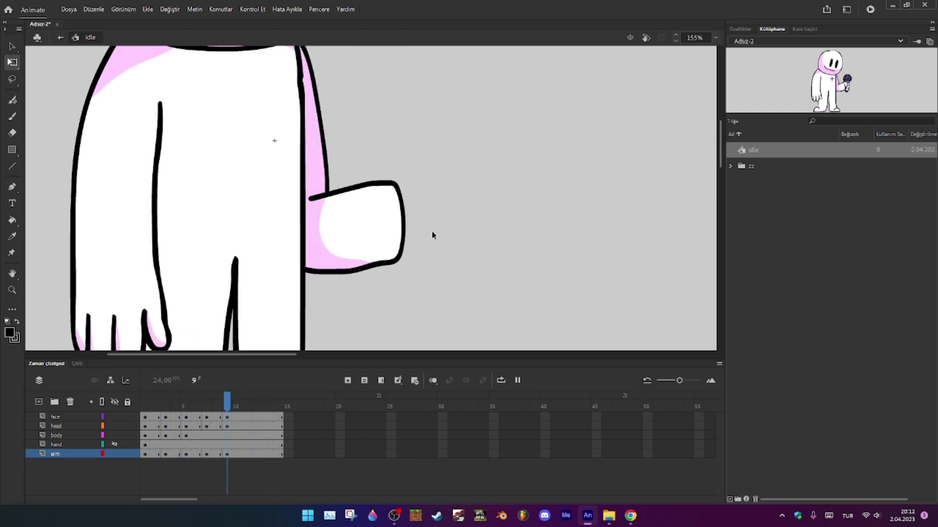
{"action": "key", "text": "ctrl+minus"}
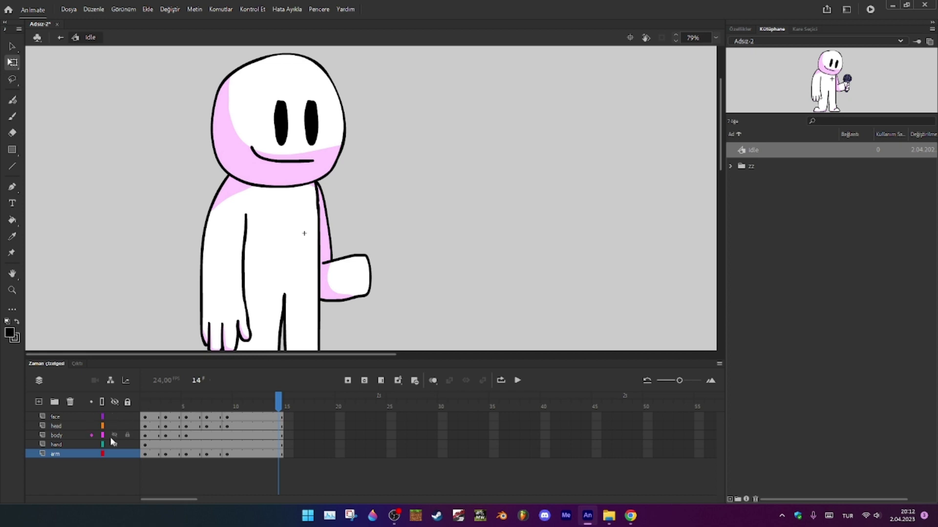
Show the hand layer again and add hand keyframes at frames 3, 5, 7 and 9
{"action": "left_click", "coordinate": [114, 444]}
{"action": "scroll", "coordinate": [357, 321], "scroll_direction": "up", "scroll_amount": 3}
{"action": "left_click", "coordinate": [470, 153]}
{"action": "scroll", "coordinate": [471, 153], "scroll_direction": "up", "scroll_amount": 1}
{"action": "left_click", "coordinate": [414, 208]}
{"action": "left_click", "coordinate": [225, 405]}
{"action": "left_click", "coordinate": [206, 405]}
{"action": "left_click", "coordinate": [186, 406]}
{"action": "left_click", "coordinate": [165, 405]}
{"action": "left_click", "coordinate": [206, 406]}
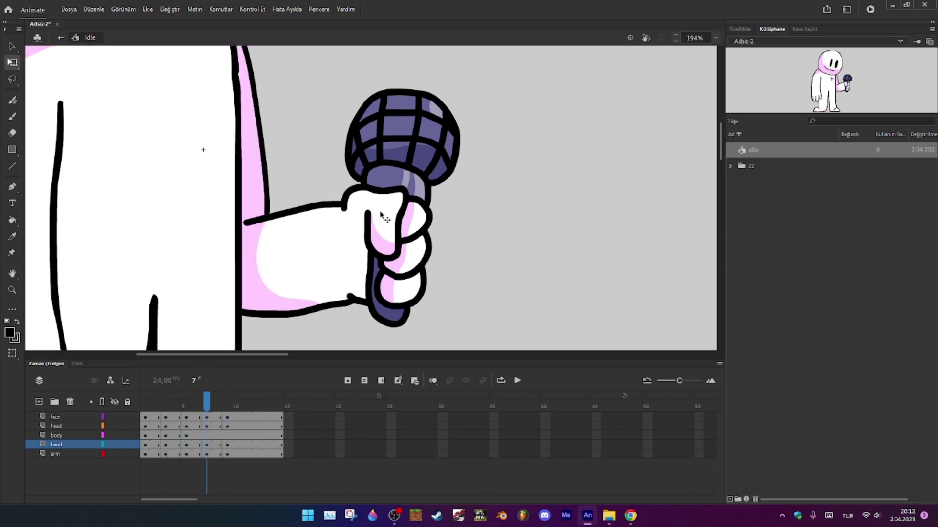
Rotate the hand and microphone slightly clockwise about the wrist on the frame 7 keyframe
{"action": "scroll", "coordinate": [439, 264], "scroll_direction": "up", "scroll_amount": 3}
{"action": "left_click", "coordinate": [227, 406]}
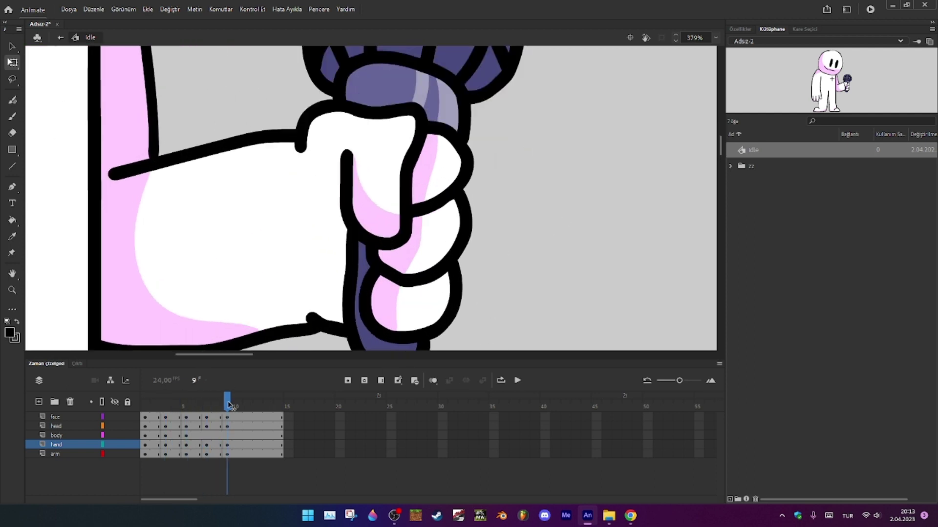
{"action": "left_click", "coordinate": [207, 408]}
{"action": "left_click", "coordinate": [394, 288]}
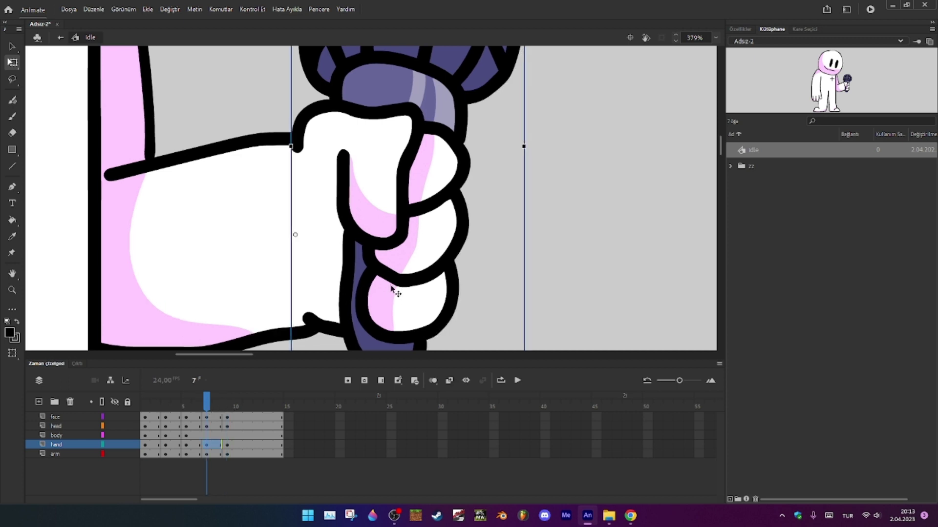
{"action": "scroll", "coordinate": [471, 248], "scroll_direction": "up", "scroll_amount": 5}
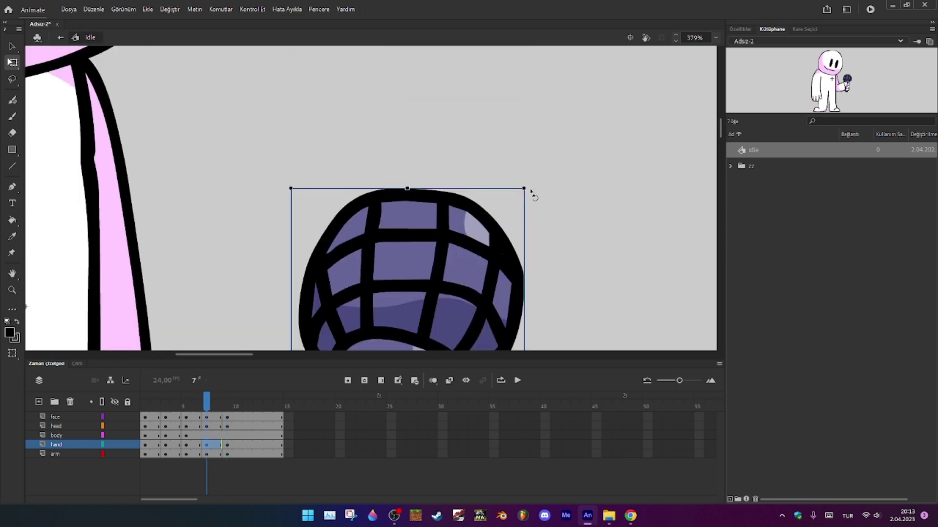
{"action": "left_click_drag", "start_coordinate": [531, 192], "coordinate": [535, 195]}
{"action": "scroll", "coordinate": [493, 275], "scroll_direction": "down", "scroll_amount": 3}
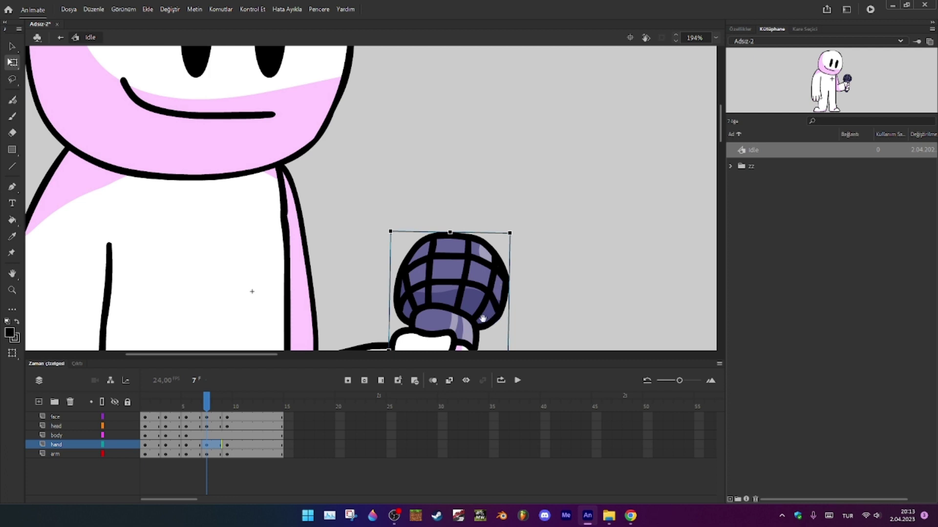
Shift the hand onto the arm's end on the frame 5 keyframe and rotate it further clockwise about the wrist
{"action": "key", "text": "space"}
{"action": "left_click_drag", "start_coordinate": [481, 313], "coordinate": [474, 192]}
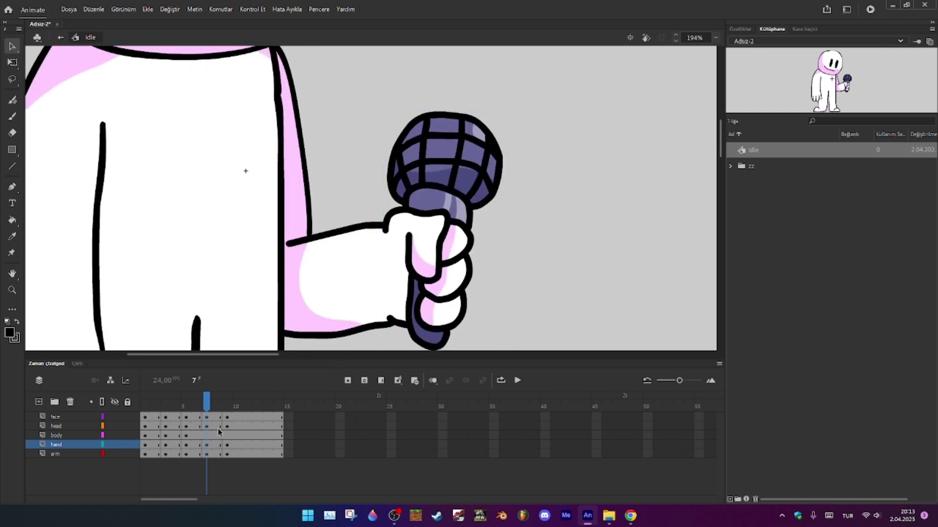
{"action": "mouse_move", "coordinate": [210, 403]}
{"action": "left_mouse_down"}
{"action": "mouse_move", "coordinate": [233, 403]}
{"action": "mouse_move", "coordinate": [207, 404]}
{"action": "left_mouse_up"}
{"action": "left_click", "coordinate": [207, 446]}
{"action": "left_click", "coordinate": [189, 447]}
{"action": "scroll", "coordinate": [403, 334], "scroll_direction": "up", "scroll_amount": 2}
{"action": "left_click_drag", "start_coordinate": [433, 293], "coordinate": [423, 304]}
{"action": "scroll", "coordinate": [504, 233], "scroll_direction": "up", "scroll_amount": 3}
{"action": "key", "text": "q"}
{"action": "left_click_drag", "start_coordinate": [555, 92], "coordinate": [576, 119]}
{"action": "scroll", "coordinate": [576, 120], "scroll_direction": "down", "scroll_amount": 2}
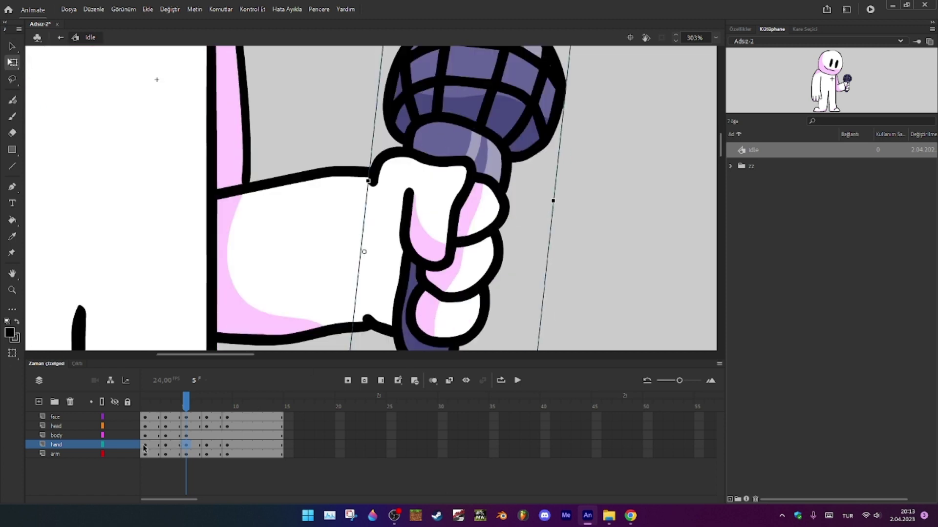
Try moving the hand to the raised arm's end on the first keyframe and rotating it clockwise about the wrist
{"action": "left_click", "coordinate": [145, 448]}
{"action": "left_click_drag", "start_coordinate": [440, 247], "coordinate": [494, 225]}
{"action": "scroll", "coordinate": [523, 230], "scroll_direction": "up", "scroll_amount": 3}
{"action": "mouse_move", "coordinate": [640, 99]}
{"action": "left_mouse_down"}
{"action": "mouse_move", "coordinate": [661, 130]}
{"action": "mouse_move", "coordinate": [650, 105]}
{"action": "left_mouse_up"}
{"action": "scroll", "coordinate": [506, 222], "scroll_direction": "down", "scroll_amount": 2}
Try replacing the frame 3 hand with the tilted copy, aligning and rotating it at the wrist, and play the animation
{"action": "left_click", "coordinate": [167, 445]}
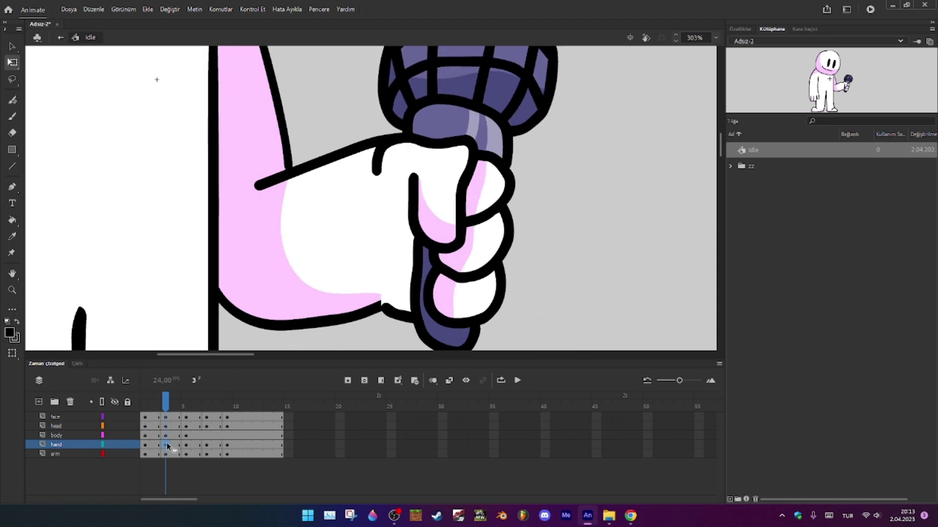
{"action": "key", "text": "Delete"}
{"action": "key", "text": "ctrl+shift+v"}
{"action": "left_click_drag", "start_coordinate": [464, 293], "coordinate": [449, 282]}
{"action": "scroll", "coordinate": [523, 304], "scroll_direction": "down", "scroll_amount": 2}
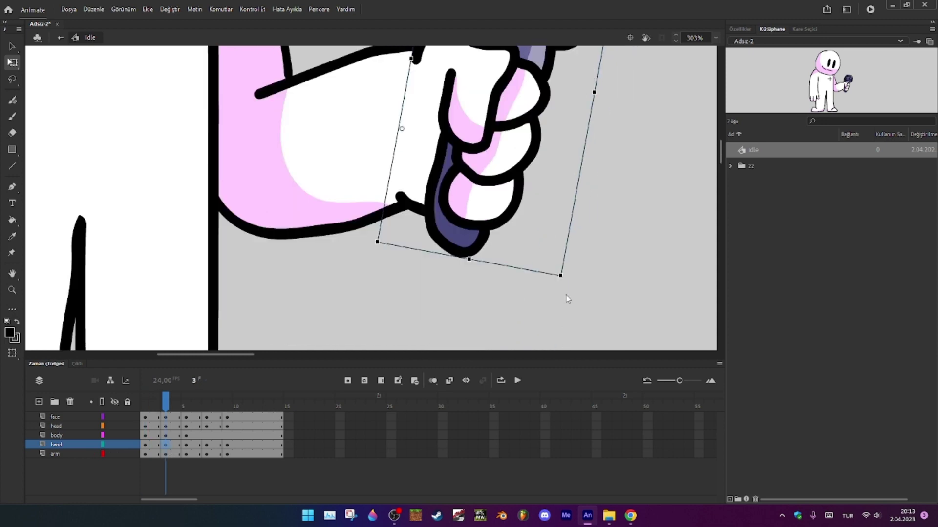
{"action": "left_click_drag", "start_coordinate": [561, 286], "coordinate": [551, 295]}
{"action": "scroll", "coordinate": [566, 213], "scroll_direction": "down", "scroll_amount": 5}
{"action": "key", "text": "Return"}
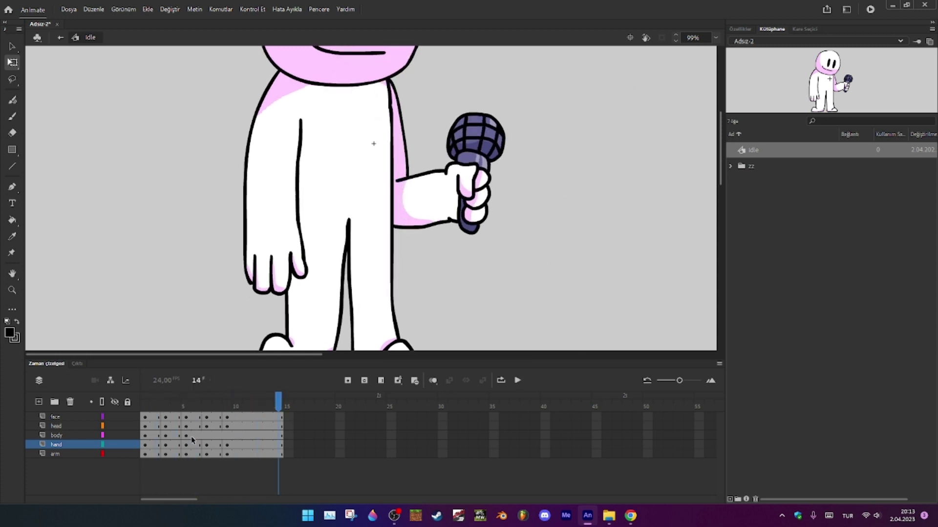
Replace the hand on the first keyframe with the frame 5 copy, fit it to the wrist and rotate it counterclockwise
{"action": "left_click", "coordinate": [187, 445]}
{"action": "key", "text": "ctrl+c"}
{"action": "left_click", "coordinate": [145, 447]}
{"action": "key", "text": "Delete"}
{"action": "key", "text": "ctrl+shift+v"}
{"action": "scroll", "coordinate": [491, 201], "scroll_direction": "up", "scroll_amount": 4}
{"action": "left_click_drag", "start_coordinate": [470, 216], "coordinate": [504, 193]}
{"action": "left_click_drag", "start_coordinate": [540, 284], "coordinate": [602, 197]}
{"action": "left_click_drag", "start_coordinate": [482, 175], "coordinate": [478, 181]}
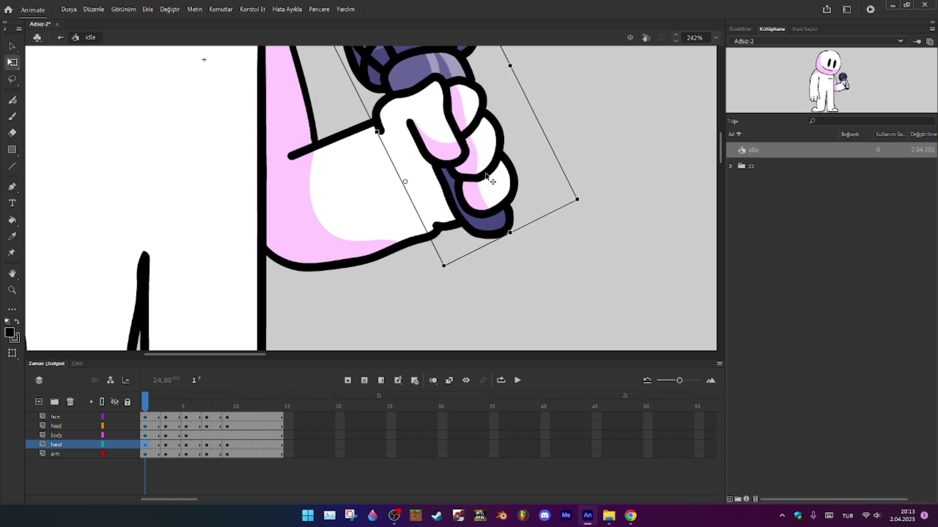
Fit the counterclockwise-tilted hand to the wrist on frame 3, rotate it slightly and play the animation
{"action": "left_click", "coordinate": [166, 445]}
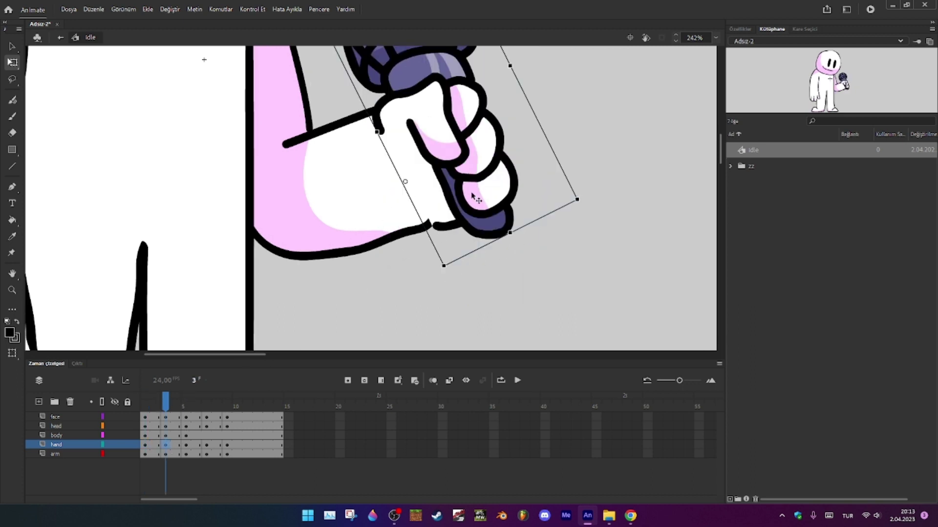
{"action": "left_click_drag", "start_coordinate": [475, 197], "coordinate": [468, 190]}
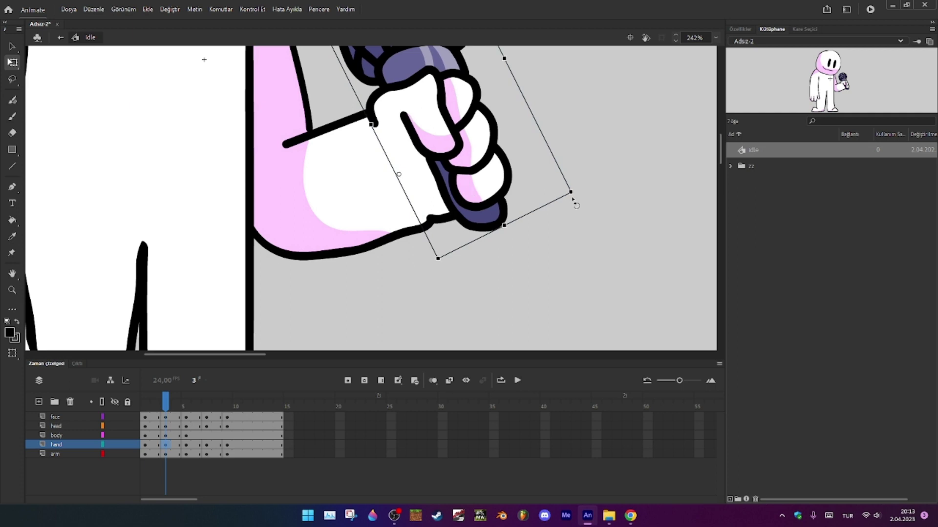
{"action": "left_click_drag", "start_coordinate": [570, 194], "coordinate": [573, 195]}
{"action": "scroll", "coordinate": [457, 171], "scroll_direction": "down", "scroll_amount": 4}
{"action": "left_click", "coordinate": [552, 167]}
{"action": "scroll", "coordinate": [553, 167], "scroll_direction": "up", "scroll_amount": 3}
{"action": "key", "text": "Return"}
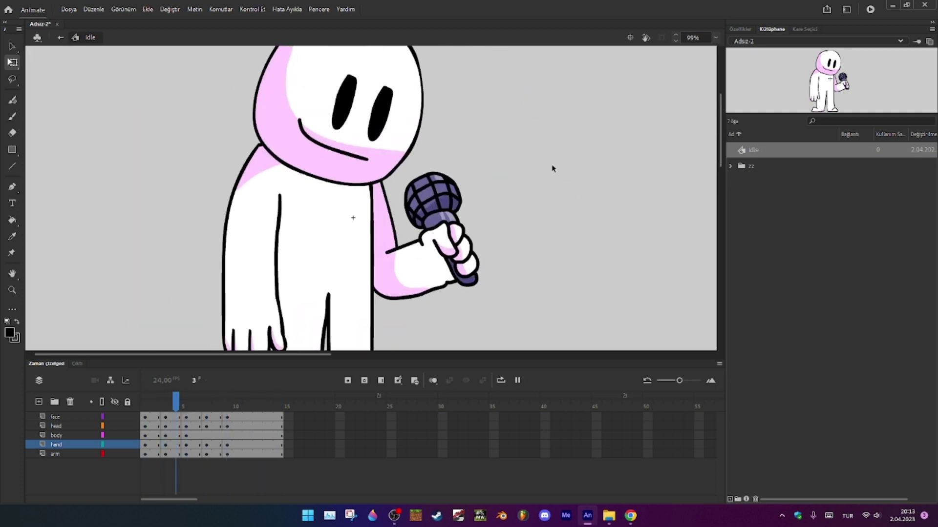
Rotate the arm slightly clockwise on frame 3, shift the hand to match the wrist and replay the animation
{"action": "mouse_move", "coordinate": [151, 403]}
{"action": "left_mouse_down"}
{"action": "mouse_move", "coordinate": [168, 407]}
{"action": "mouse_move", "coordinate": [140, 406]}
{"action": "left_mouse_up"}
{"action": "left_click", "coordinate": [165, 402]}
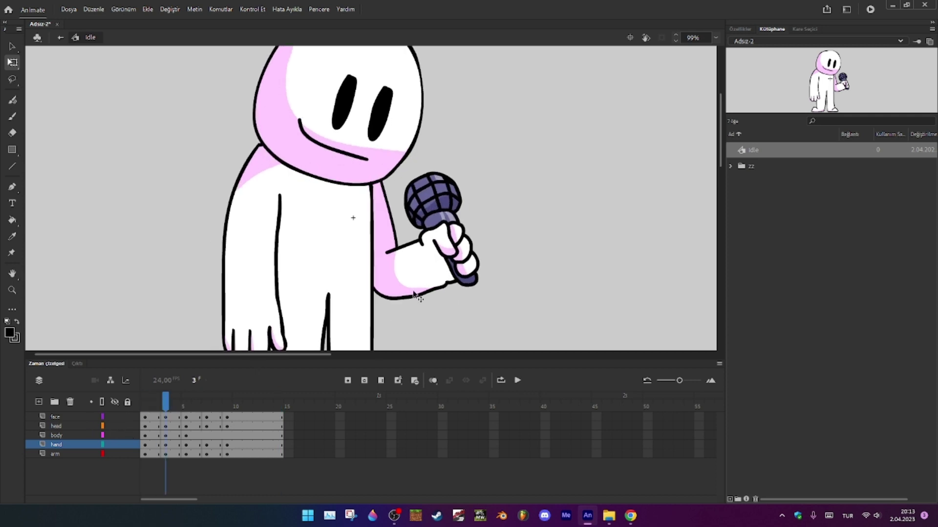
{"action": "left_click", "coordinate": [415, 292]}
{"action": "mouse_move", "coordinate": [461, 299]}
{"action": "left_mouse_down"}
{"action": "mouse_move", "coordinate": [456, 312]}
{"action": "mouse_move", "coordinate": [452, 304]}
{"action": "left_mouse_up"}
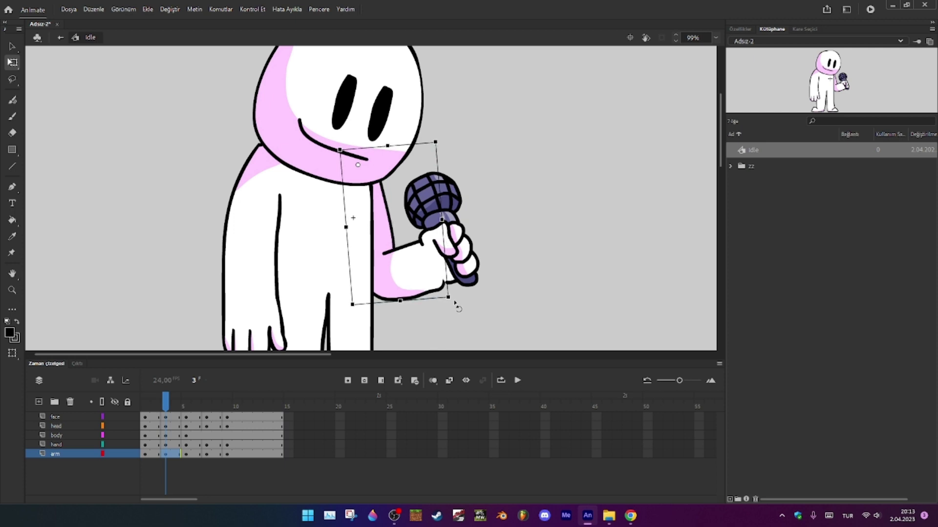
{"action": "scroll", "coordinate": [454, 300], "scroll_direction": "up", "scroll_amount": 3}
{"action": "left_click_drag", "start_coordinate": [473, 237], "coordinate": [467, 242]}
{"action": "left_click", "coordinate": [561, 203]}
{"action": "key", "text": "Return"}
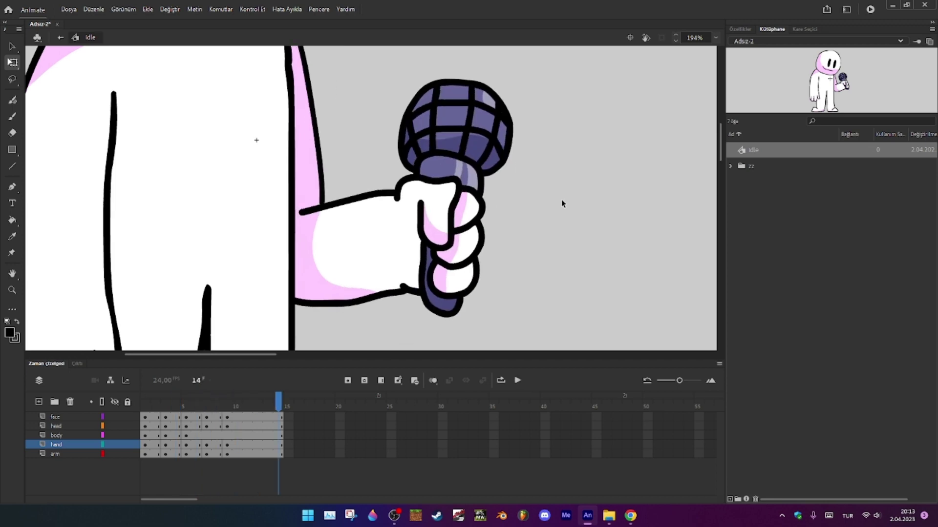
{"action": "key", "text": "Return"}
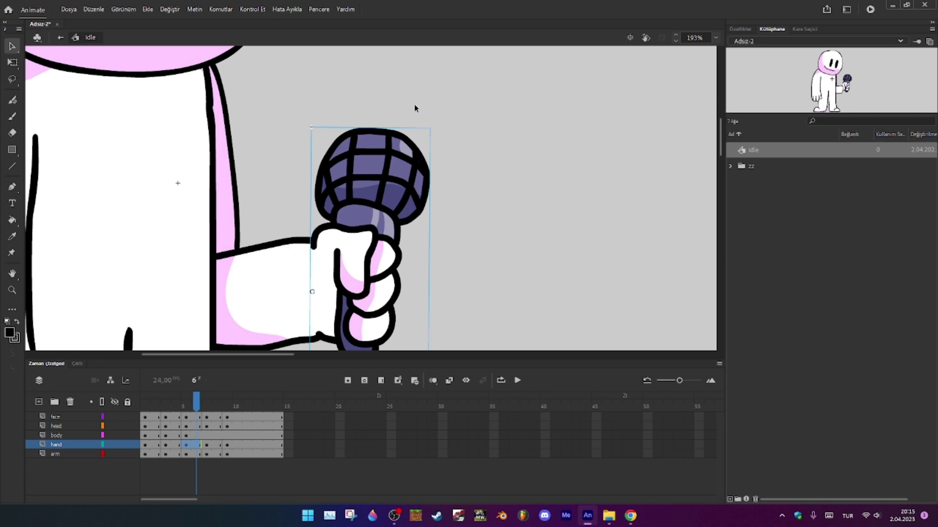
Rotate the hand and microphone clockwise about the wrist on the keyframe starting at frame 5
{"action": "scroll", "coordinate": [414, 104], "scroll_direction": "up", "scroll_amount": 5}
{"action": "key", "text": "q"}
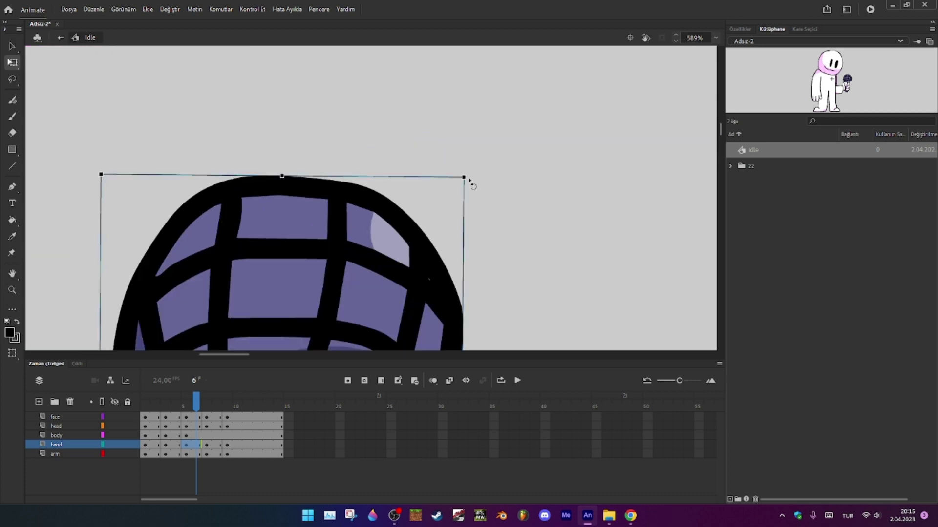
{"action": "left_click_drag", "start_coordinate": [471, 187], "coordinate": [495, 205]}
{"action": "scroll", "coordinate": [379, 269], "scroll_direction": "down", "scroll_amount": 3}
{"action": "scroll", "coordinate": [379, 269], "scroll_direction": "down", "scroll_amount": 4}
{"action": "key", "text": "space"}
{"action": "left_click_drag", "start_coordinate": [378, 268], "coordinate": [393, 146]}
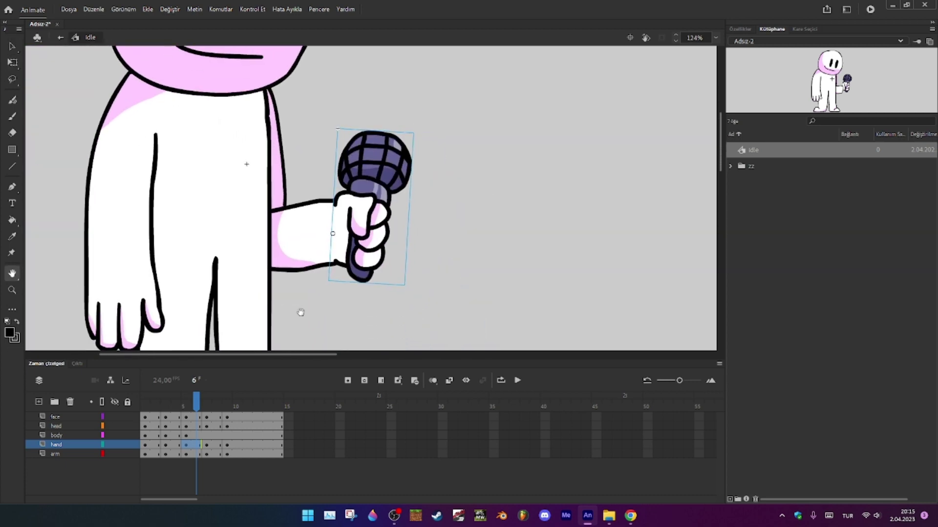
Move the hand onto the lowered arm's end on the first keyframe and rotate it clockwise about the wrist
{"action": "key", "text": "v"}
{"action": "left_click", "coordinate": [155, 444]}
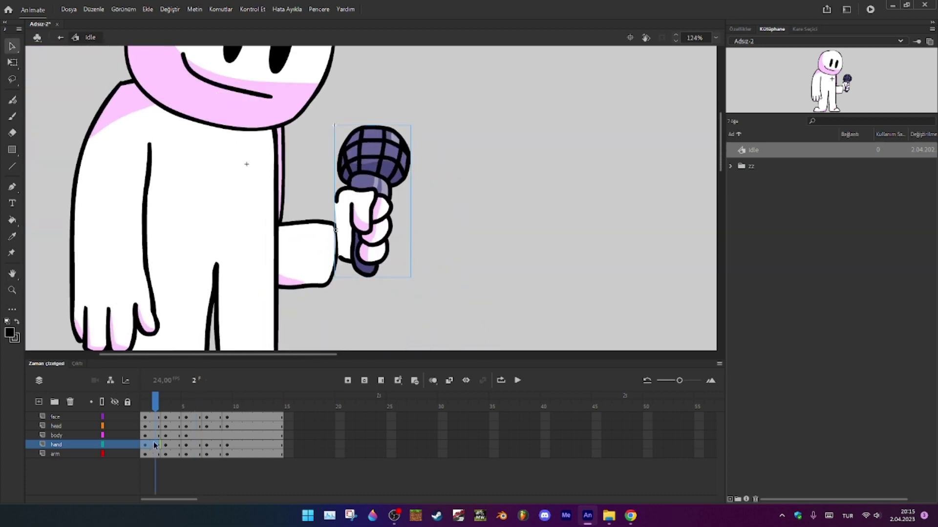
{"action": "scroll", "coordinate": [332, 317], "scroll_direction": "up", "scroll_amount": 5}
{"action": "left_click_drag", "start_coordinate": [331, 316], "coordinate": [327, 310]}
{"action": "scroll", "coordinate": [325, 307], "scroll_direction": "down", "scroll_amount": 2}
{"action": "key", "text": "q"}
{"action": "left_click_drag", "start_coordinate": [412, 141], "coordinate": [447, 184]}
Replace the frame 3 hand with the tilted copy, align it to the wrist, rotate it slightly more and play the result
{"action": "left_click", "coordinate": [175, 446]}
{"action": "key", "text": "Delete"}
{"action": "key", "text": "ctrl+shift+v"}
{"action": "left_click_drag", "start_coordinate": [341, 306], "coordinate": [332, 298]}
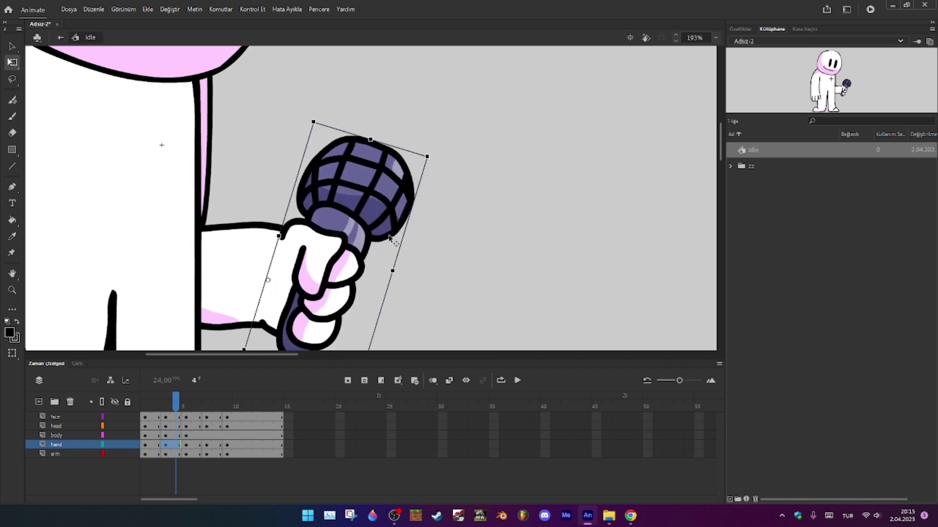
{"action": "left_click_drag", "start_coordinate": [433, 167], "coordinate": [440, 174]}
{"action": "scroll", "coordinate": [357, 305], "scroll_direction": "down", "scroll_amount": 3}
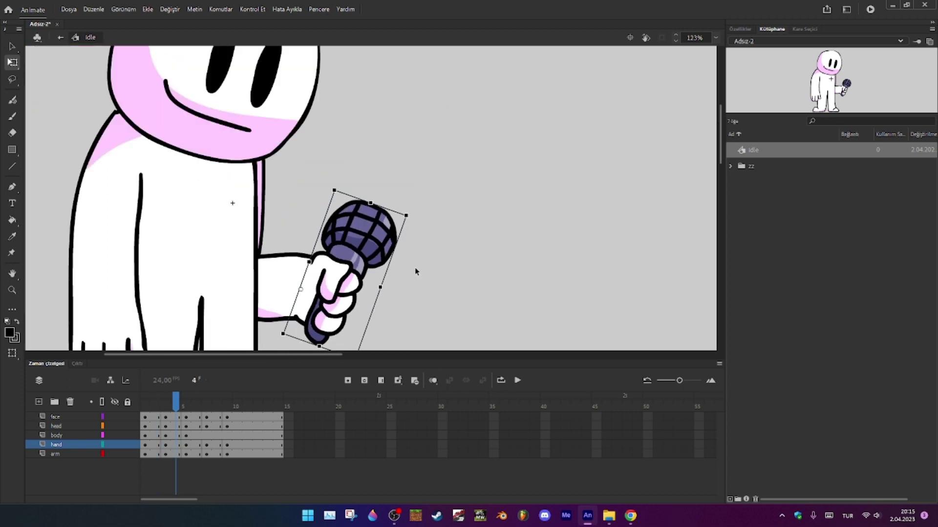
{"action": "key", "text": "Return"}
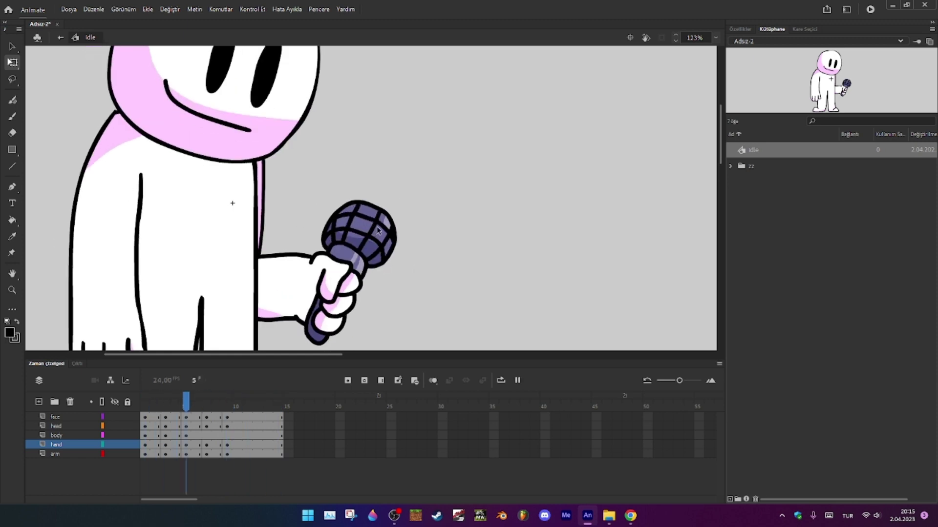
Play the idle animation repeatedly with the whole character in view to review the arm and hand motion
{"action": "scroll", "coordinate": [234, 257], "scroll_direction": "down", "scroll_amount": 5}
{"action": "scroll", "coordinate": [234, 257], "scroll_direction": "down", "scroll_amount": 3}
{"action": "key", "text": "h"}
{"action": "scroll", "coordinate": [245, 224], "scroll_direction": "up", "scroll_amount": 6}
{"action": "scroll", "coordinate": [218, 159], "scroll_direction": "down", "scroll_amount": 3}
{"action": "scroll", "coordinate": [293, 254], "scroll_direction": "up", "scroll_amount": 4}
{"action": "key", "text": "Return"}
{"action": "key", "text": "Return"}
{"action": "key", "text": "Return"}
Create a graphic symbol named "left" and correct its name in the library
{"action": "key", "text": "v"}
{"action": "left_click", "coordinate": [729, 499]}
{"action": "type", "text": "ç"}
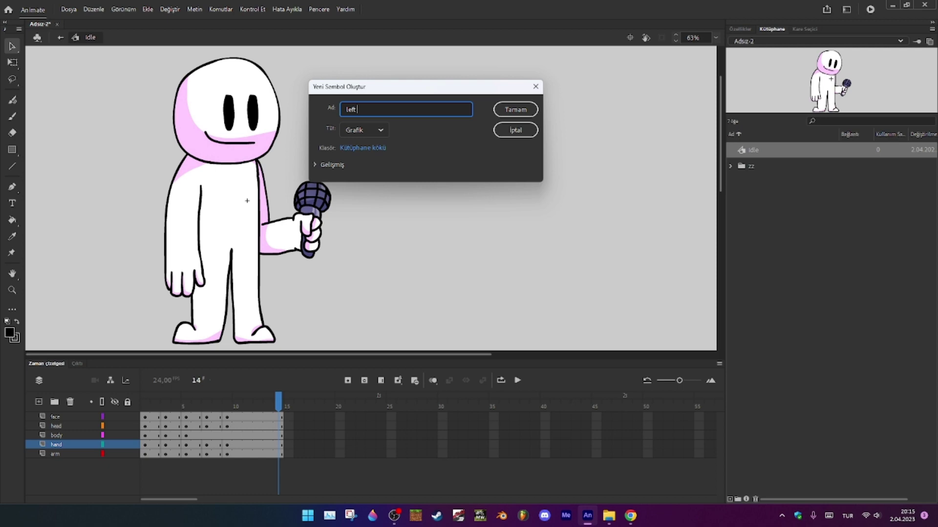
{"action": "key", "text": "Return"}
{"action": "double_click", "coordinate": [786, 166]}
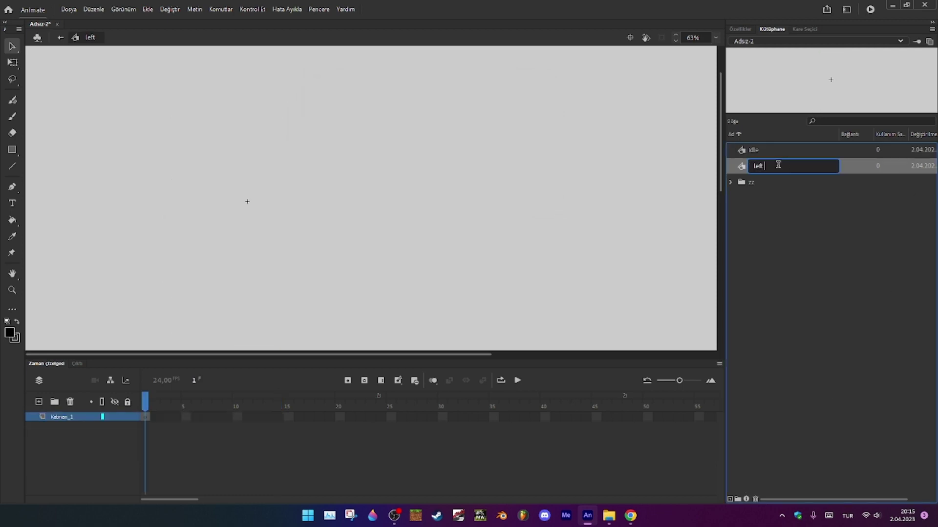
{"action": "left_click", "coordinate": [772, 380]}
Create three more empty graphic symbols named "down", "up" and "right"
{"action": "left_click", "coordinate": [729, 499]}
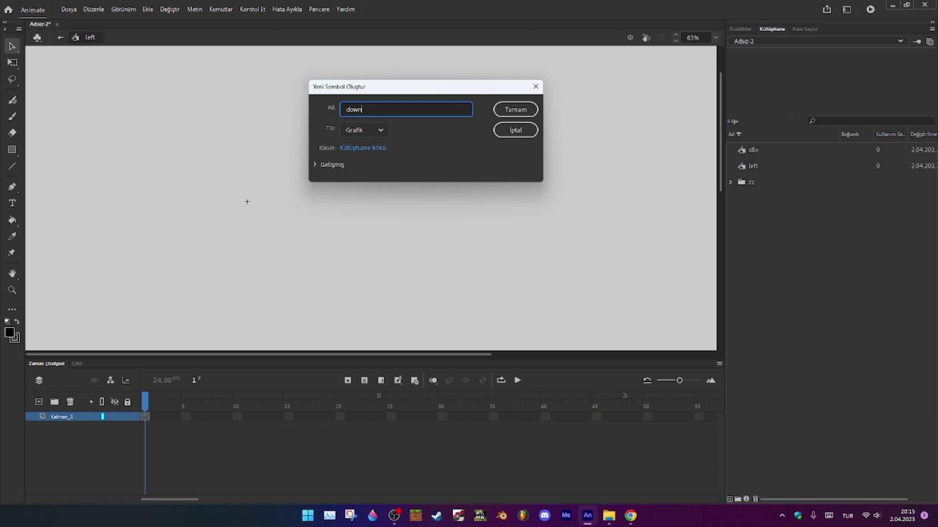
{"action": "key", "text": "Return"}
{"action": "left_click", "coordinate": [729, 499]}
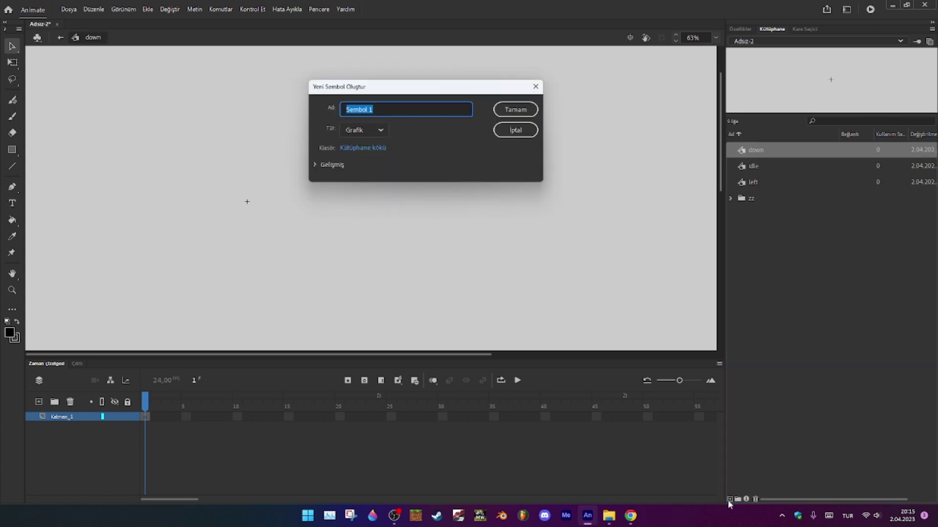
{"action": "type", "text": "up"}
{"action": "key", "text": "Return"}
{"action": "left_click", "coordinate": [729, 499]}
{"action": "type", "text": "right"}
{"action": "key", "text": "Return"}
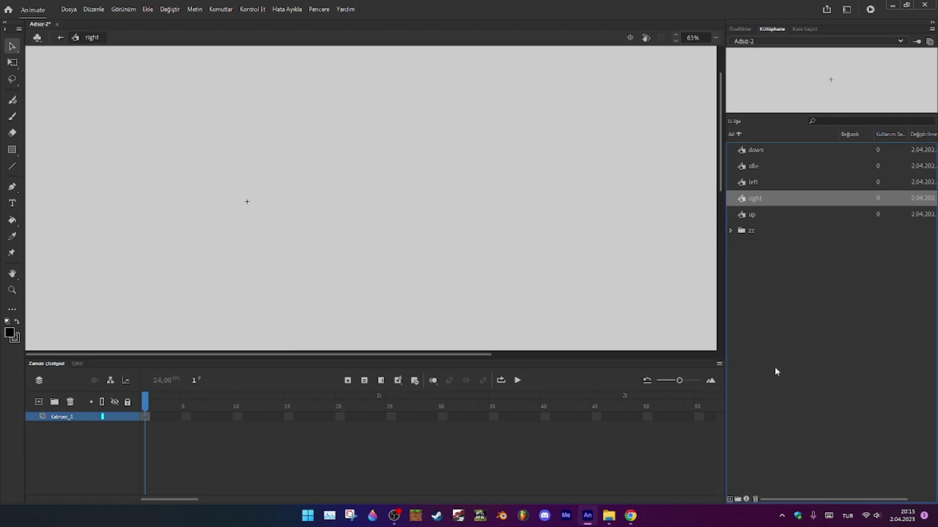
Open the idle symbol and copy all five of its layers, from face to arm
{"action": "double_click", "coordinate": [767, 166]}
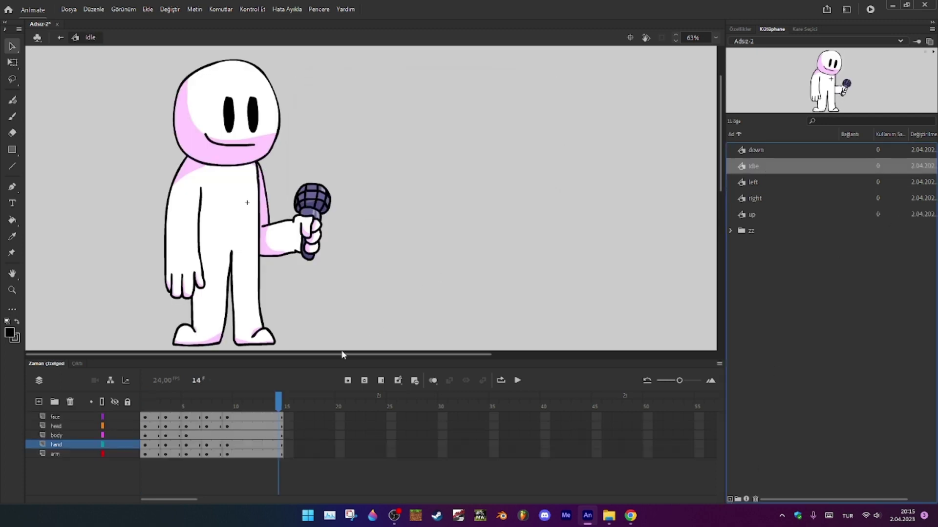
{"action": "left_click_drag", "start_coordinate": [147, 410], "coordinate": [131, 433]}
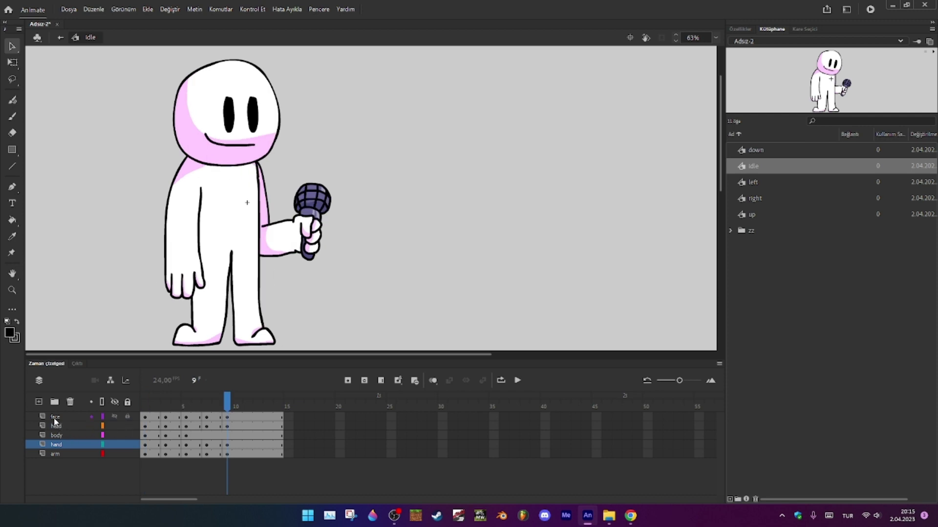
{"action": "left_click", "coordinate": [55, 418]}
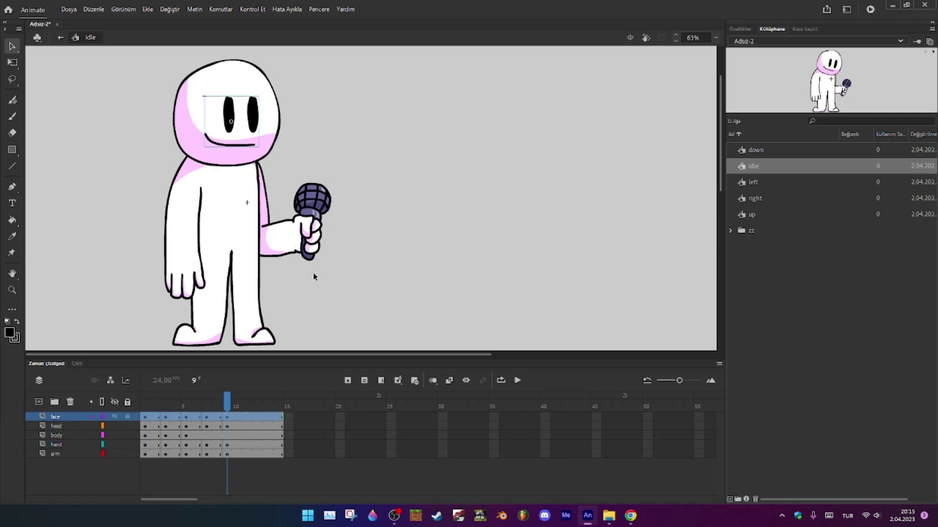
{"action": "left_click", "coordinate": [64, 453], "text": "shift"}
{"action": "right_click", "coordinate": [64, 452]}
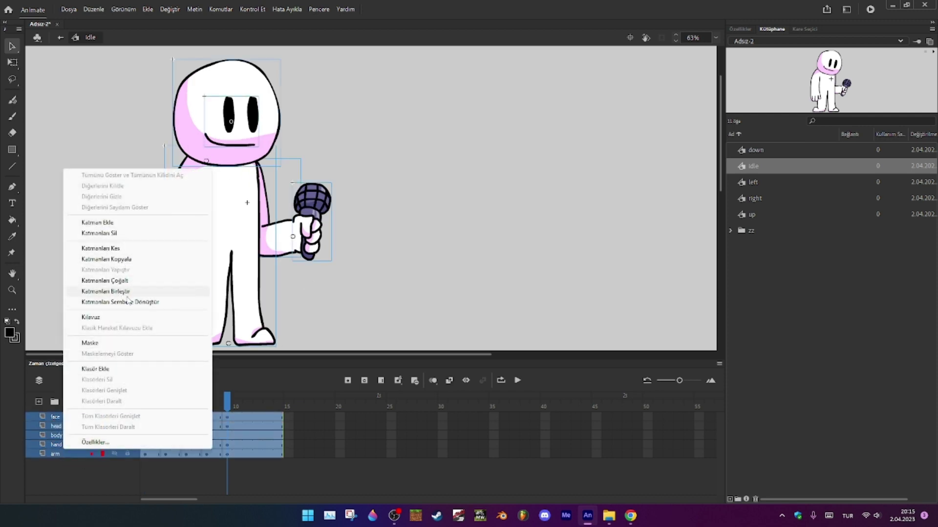
{"action": "left_click", "coordinate": [476, 235]}
{"action": "left_click", "coordinate": [64, 416], "text": "shift"}
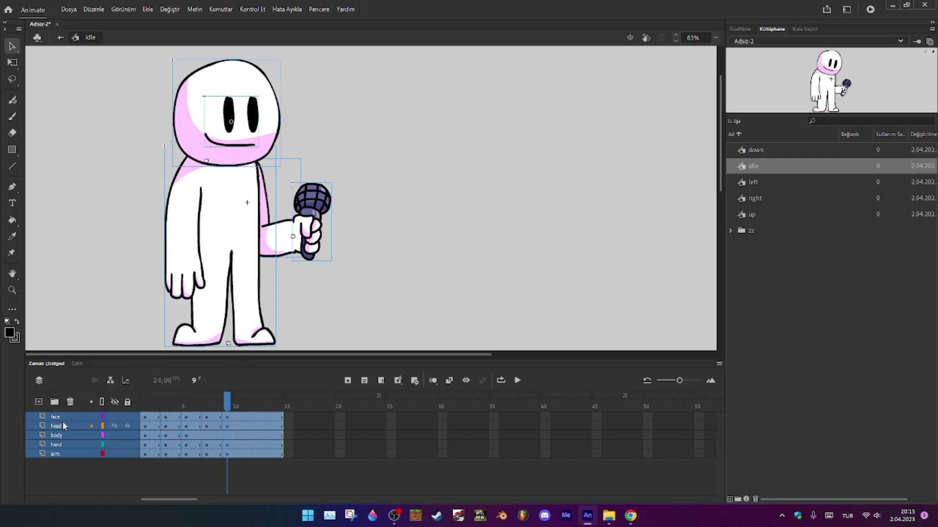
{"action": "right_click", "coordinate": [62, 426]}
{"action": "left_click", "coordinate": [131, 231]}
Open the left symbol, paste the copied layers into it and delete its empty Katman_1 layer
{"action": "left_click", "coordinate": [795, 149]}
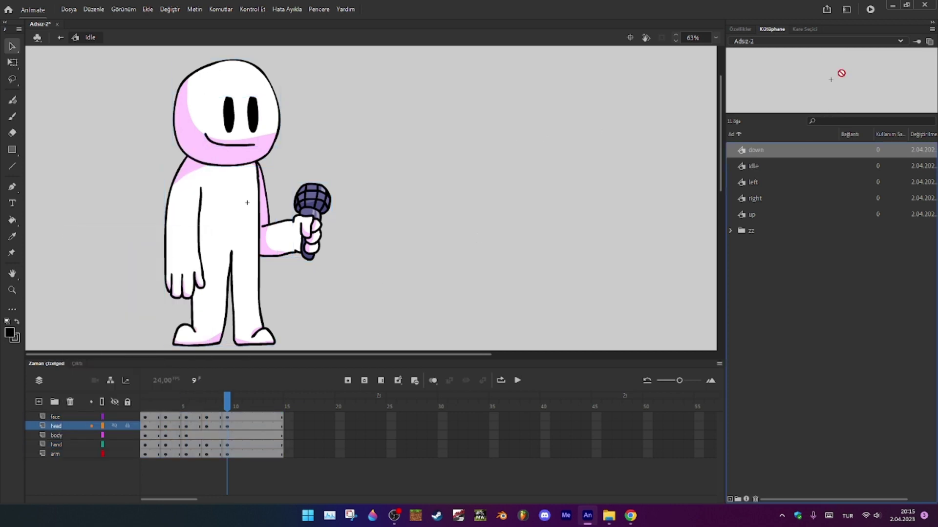
{"action": "left_click", "coordinate": [757, 181]}
{"action": "double_click", "coordinate": [825, 62]}
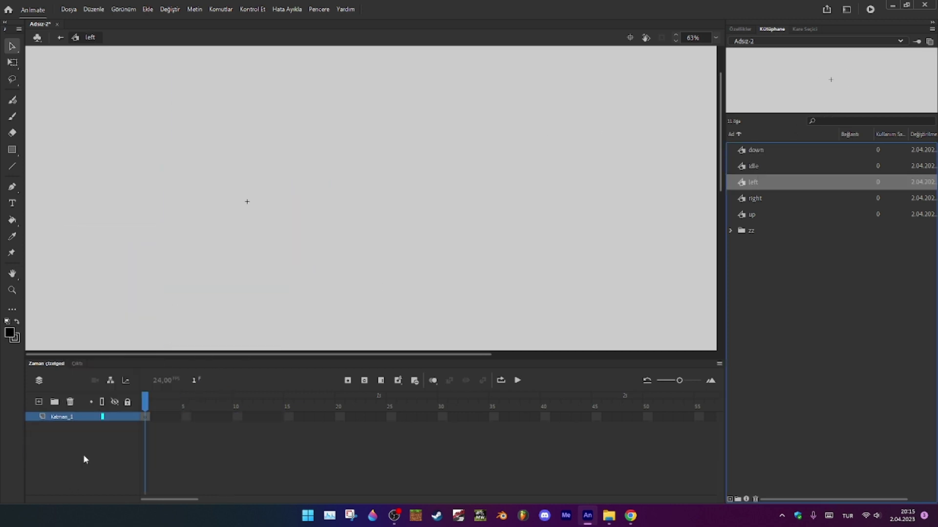
{"action": "right_click", "coordinate": [92, 426]}
{"action": "left_click", "coordinate": [154, 238]}
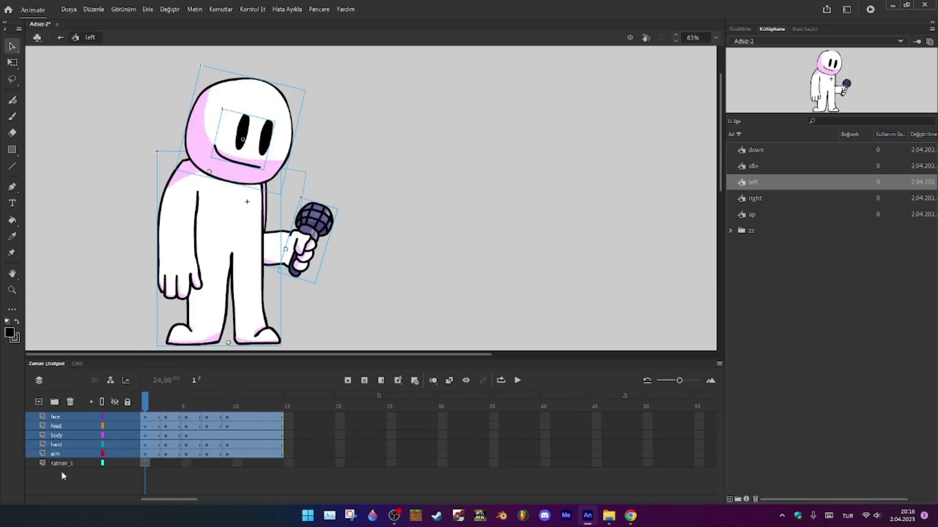
{"action": "left_click", "coordinate": [60, 464]}
{"action": "left_click", "coordinate": [70, 402]}
Delete frames 1 to 8 on all layers of the left symbol and trim the upright pose to ten frames
{"action": "left_click_drag", "start_coordinate": [156, 451], "coordinate": [218, 417]}
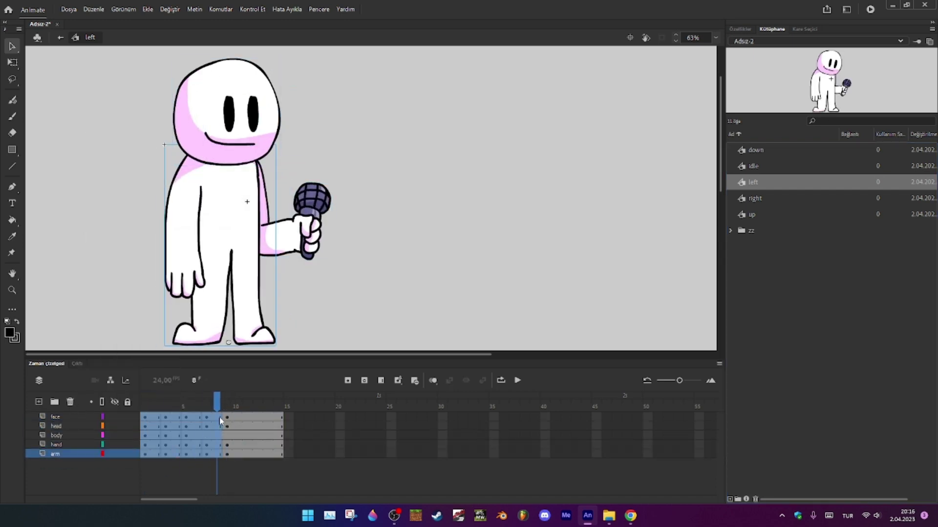
{"action": "key", "text": "shift+F5"}
{"action": "left_click", "coordinate": [380, 380]}
{"action": "left_click", "coordinate": [275, 402]}
{"action": "key", "text": "shift+F5"}
{"action": "key", "text": "shift+F5"}
{"action": "key", "text": "shift+F5"}
{"action": "key", "text": "shift+F5"}
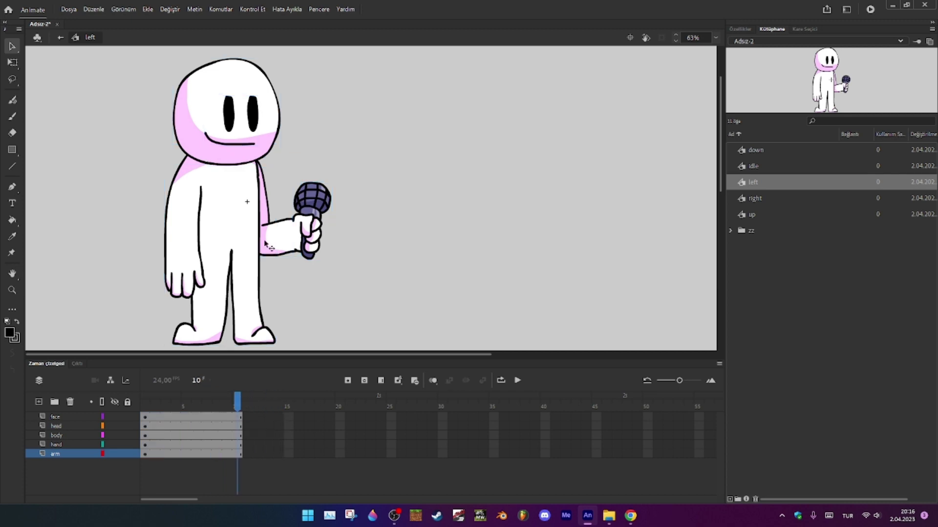
On frame 1, skew the body's upper edge to the left and shift the head and face left with it
{"action": "left_click", "coordinate": [250, 253]}
{"action": "left_click", "coordinate": [167, 408]}
{"action": "left_click_drag", "start_coordinate": [167, 416], "coordinate": [145, 406]}
{"action": "left_click", "coordinate": [231, 242]}
{"action": "key", "text": "q"}
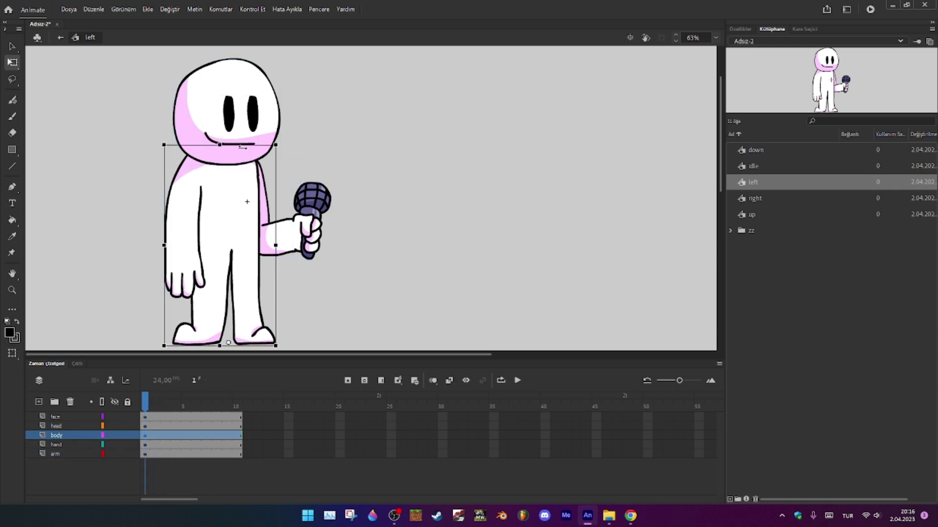
{"action": "left_click_drag", "start_coordinate": [243, 147], "coordinate": [225, 147]}
{"action": "left_click_drag", "start_coordinate": [290, 93], "coordinate": [250, 110]}
{"action": "left_click_drag", "start_coordinate": [265, 116], "coordinate": [251, 113]}
Open the face symbol for editing and insert a second keyframe that repeats the face drawing
{"action": "scroll", "coordinate": [267, 216], "scroll_direction": "up", "scroll_amount": 3}
{"action": "double_click", "coordinate": [285, 247]}
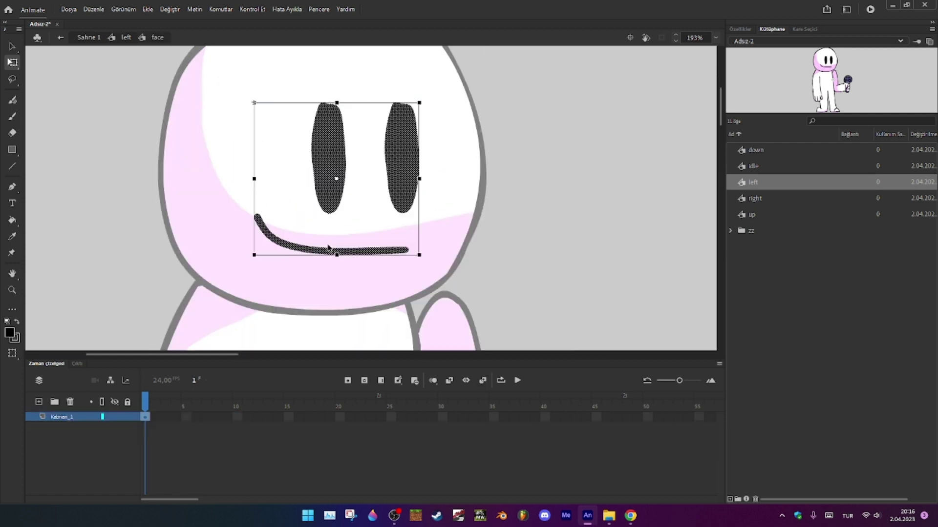
{"action": "scroll", "coordinate": [453, 309], "scroll_direction": "up", "scroll_amount": 2}
{"action": "key", "text": "F6"}
{"action": "scroll", "coordinate": [243, 168], "scroll_direction": "down", "scroll_amount": 1}
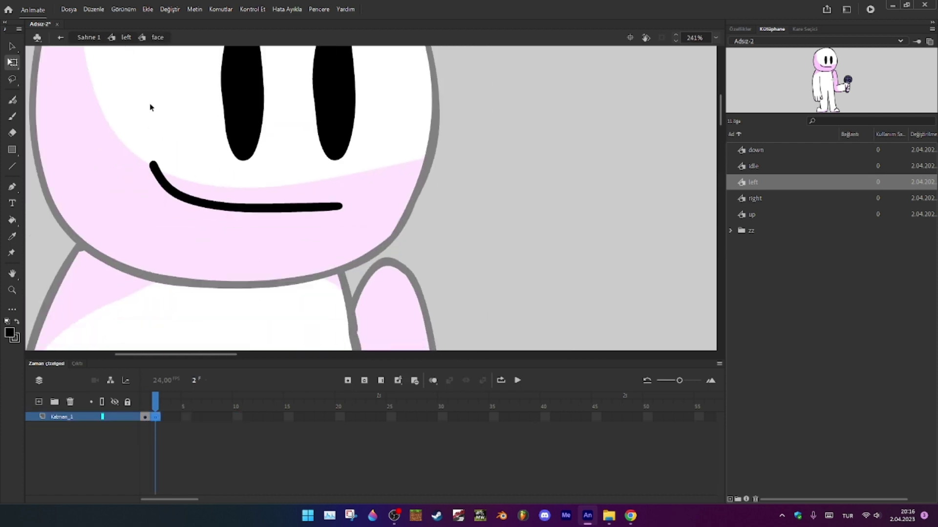
{"action": "scroll", "coordinate": [145, 90], "scroll_direction": "up", "scroll_amount": 2}
{"action": "scroll", "coordinate": [147, 186], "scroll_direction": "down", "scroll_amount": 2}
{"action": "scroll", "coordinate": [143, 150], "scroll_direction": "up", "scroll_amount": 2}
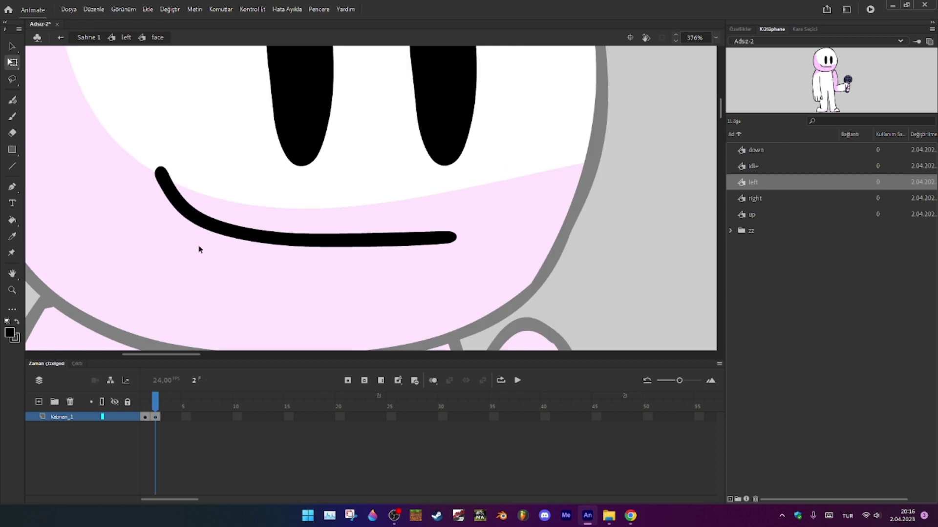
{"action": "key", "text": "b"}
{"action": "mouse_move", "coordinate": [159, 173]}
{"action": "left_mouse_down"}
{"action": "mouse_move", "coordinate": [177, 292]}
{"action": "mouse_move", "coordinate": [230, 326]}
{"action": "mouse_move", "coordinate": [297, 300]}
{"action": "mouse_move", "coordinate": [358, 243]}
{"action": "left_mouse_up"}
{"action": "key", "text": "ctrl+z"}
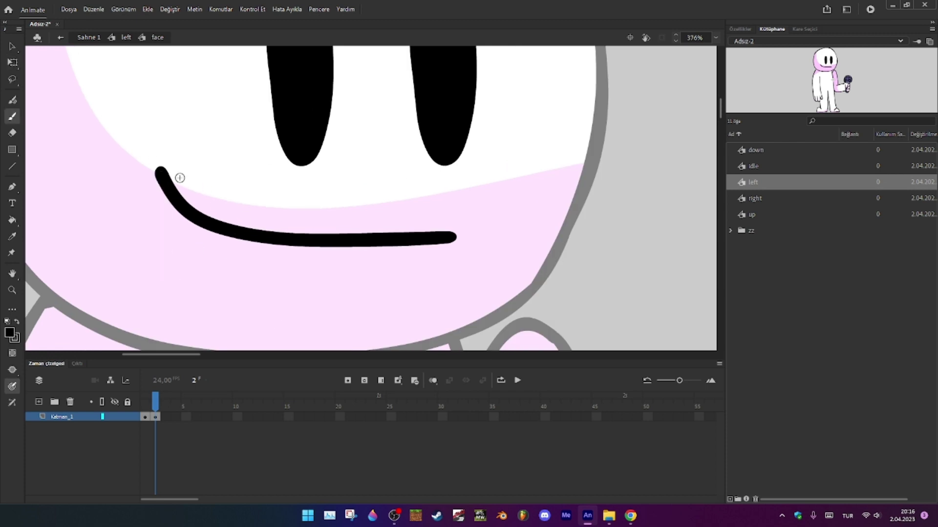
Delete the closed mouth on frame 2 and turn on onion skinning
{"action": "key", "text": "v"}
{"action": "left_click", "coordinate": [184, 209]}
{"action": "key", "text": "Delete"}
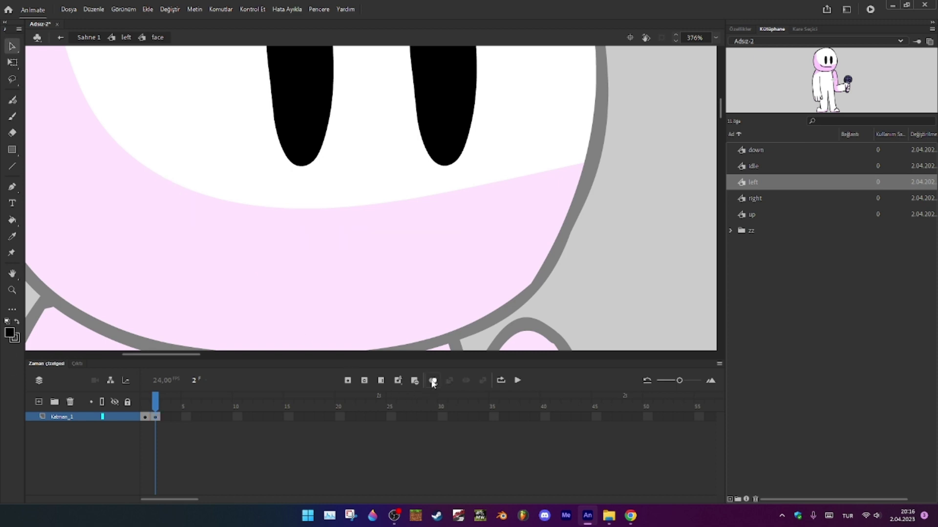
{"action": "left_click", "coordinate": [432, 381]}
Brush a black open grin outline around the onion-skinned mouth, with a short curved line inside its left half
{"action": "key", "text": "b"}
{"action": "mouse_move", "coordinate": [130, 167]}
{"action": "left_mouse_down"}
{"action": "mouse_move", "coordinate": [356, 234]}
{"action": "mouse_move", "coordinate": [480, 233]}
{"action": "left_mouse_up"}
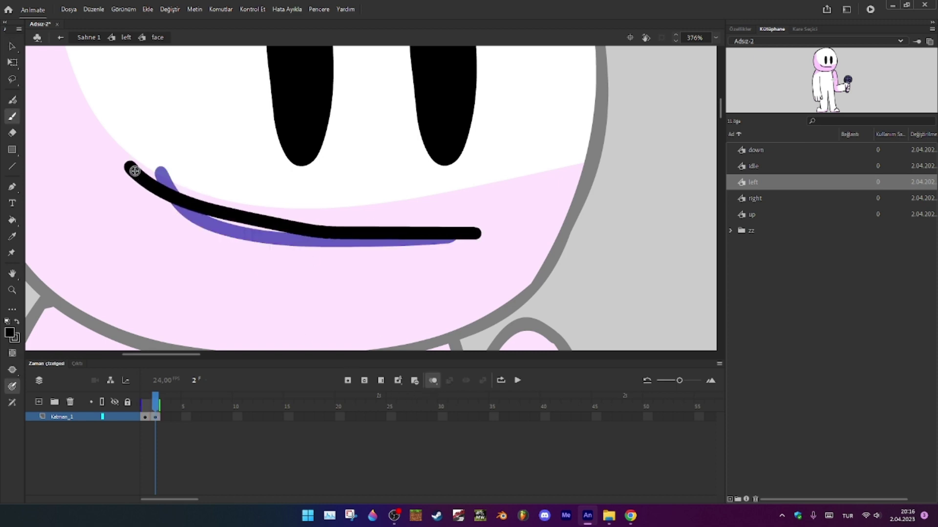
{"action": "mouse_move", "coordinate": [130, 169]}
{"action": "left_mouse_down"}
{"action": "mouse_move", "coordinate": [159, 246]}
{"action": "mouse_move", "coordinate": [278, 290]}
{"action": "mouse_move", "coordinate": [400, 236]}
{"action": "left_mouse_up"}
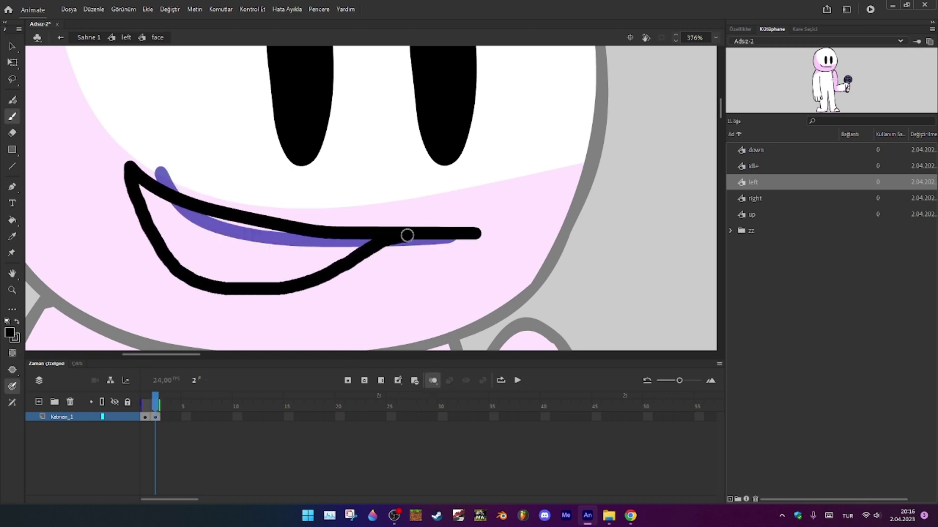
{"action": "left_click_drag", "start_coordinate": [154, 236], "coordinate": [226, 260]}
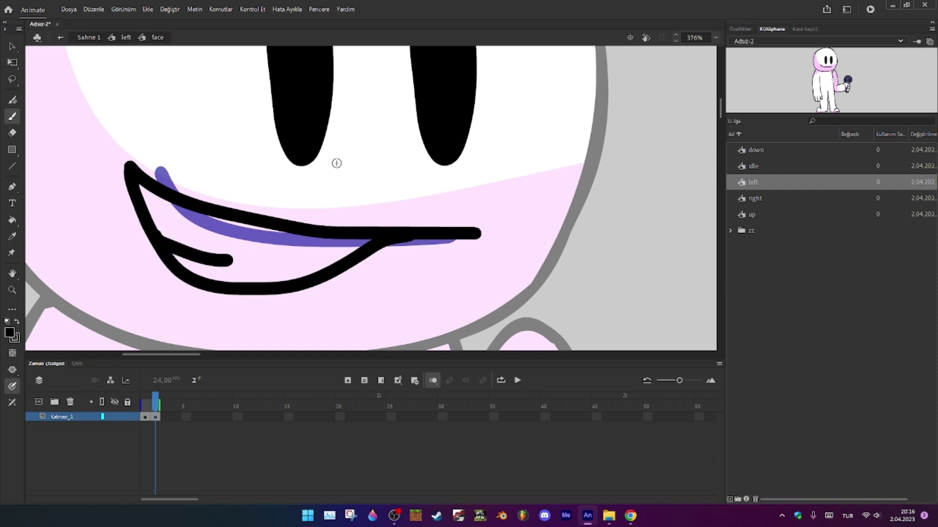
Sample the head's white and fill the inside of the open mouth with it
{"action": "key", "text": "i"}
{"action": "left_click", "coordinate": [344, 190]}
{"action": "left_click", "coordinate": [268, 261]}
{"action": "scroll", "coordinate": [241, 213], "scroll_direction": "down", "scroll_amount": 3}
{"action": "scroll", "coordinate": [177, 196], "scroll_direction": "up", "scroll_amount": 4}
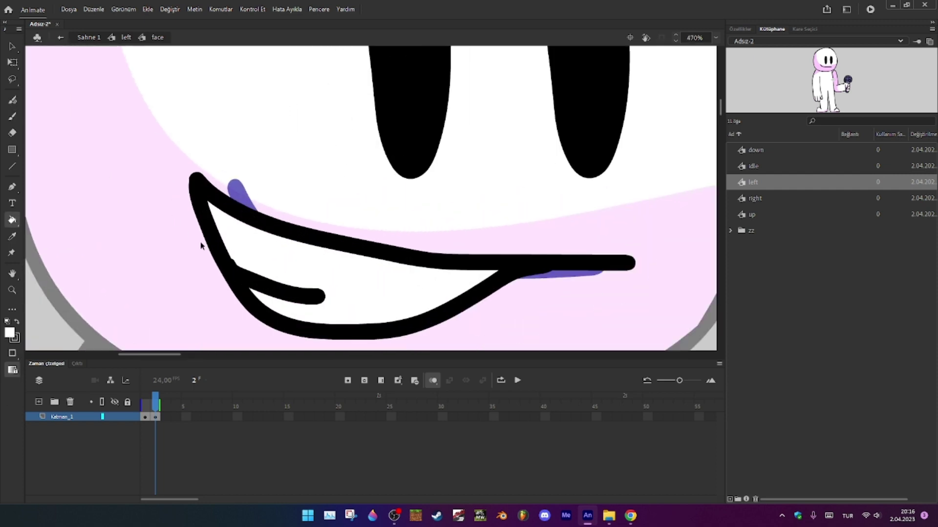
{"action": "key", "text": "v"}
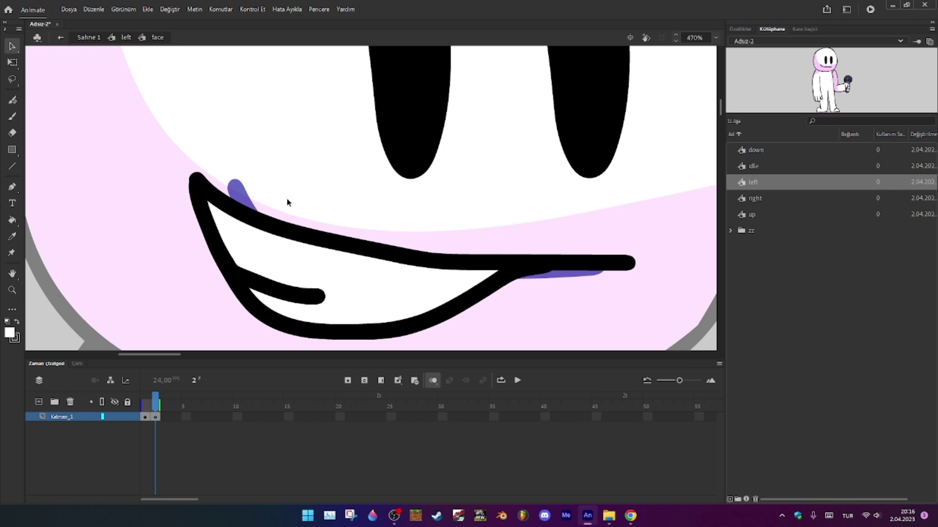
Select both eyes on frame 2 and move them horizontally to the left side of the head
{"action": "scroll", "coordinate": [317, 171], "scroll_direction": "down", "scroll_amount": 4}
{"action": "scroll", "coordinate": [186, 102], "scroll_direction": "up", "scroll_amount": 3}
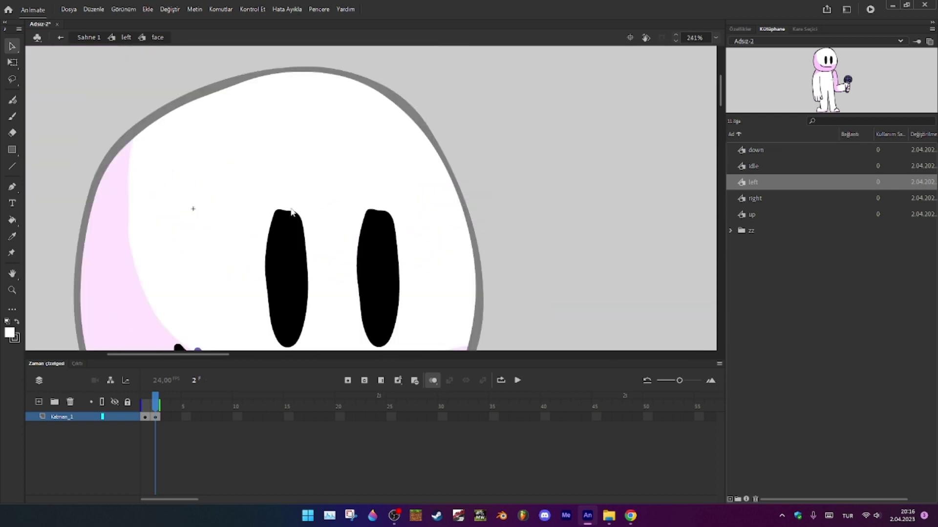
{"action": "left_click", "coordinate": [302, 258]}
{"action": "left_click", "coordinate": [389, 274], "text": "shift"}
{"action": "left_click_drag", "start_coordinate": [379, 278], "coordinate": [314, 278]}
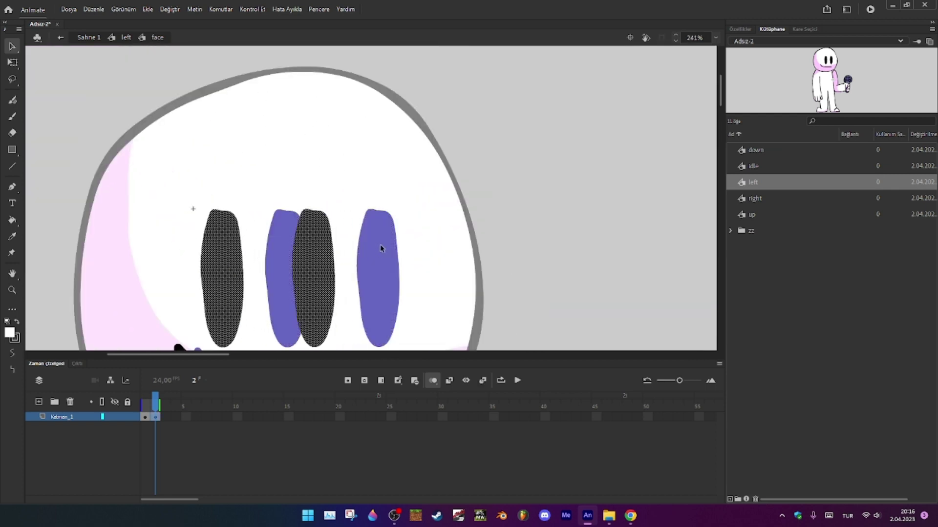
{"action": "left_click", "coordinate": [376, 247]}
Set the fill colour to black and brush a wavy eyebrow over the left eye and a raised arched one over the right eye
{"action": "left_click", "coordinate": [9, 331]}
{"action": "left_click", "coordinate": [44, 378]}
{"action": "key", "text": "b"}
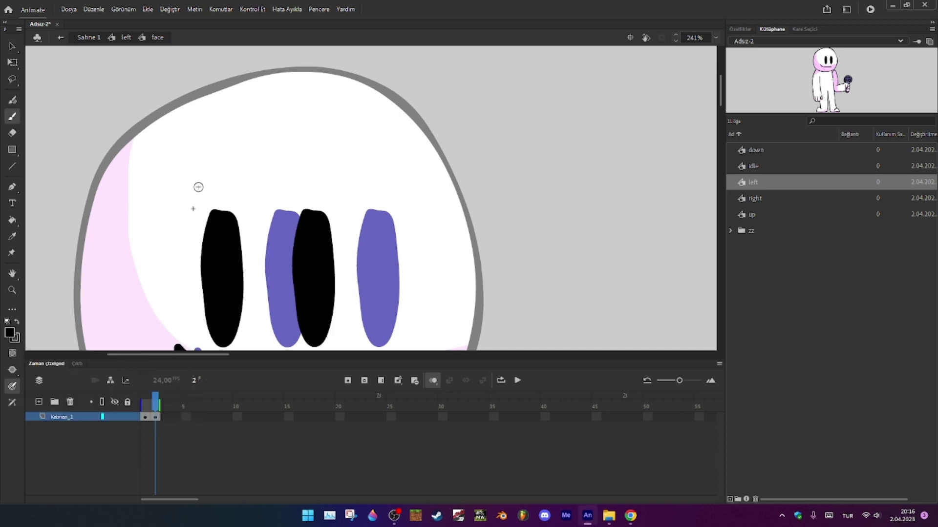
{"action": "mouse_move", "coordinate": [173, 201]}
{"action": "left_mouse_down"}
{"action": "mouse_move", "coordinate": [252, 209]}
{"action": "mouse_move", "coordinate": [304, 47]}
{"action": "left_mouse_up"}
{"action": "key", "text": "ctrl+z"}
{"action": "key", "text": "ctrl+z"}
{"action": "mouse_move", "coordinate": [193, 201]}
{"action": "left_mouse_down"}
{"action": "mouse_move", "coordinate": [237, 195]}
{"action": "mouse_move", "coordinate": [268, 208]}
{"action": "mouse_move", "coordinate": [305, 173]}
{"action": "left_mouse_up"}
{"action": "scroll", "coordinate": [291, 181], "scroll_direction": "down", "scroll_amount": 1}
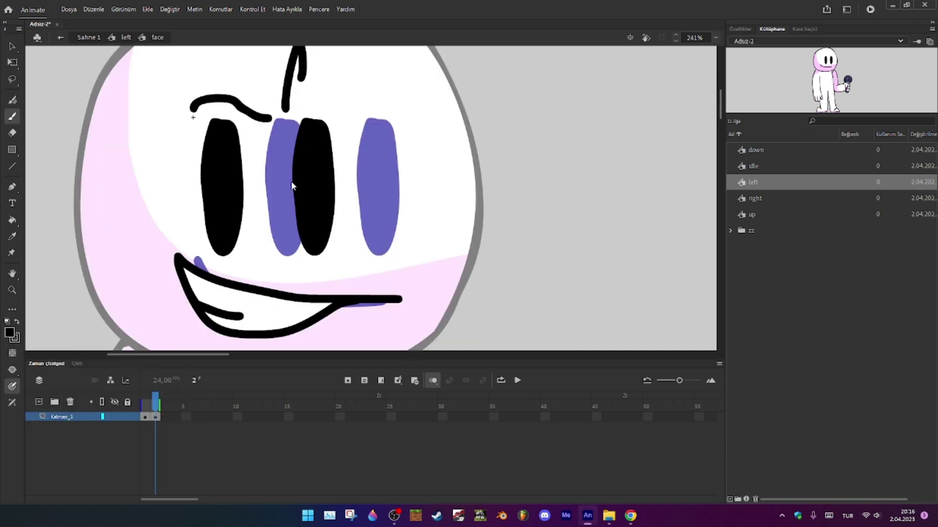
Convert the whole frame 2 face drawing to a graphic symbol named "left face"
{"action": "key", "text": "v"}
{"action": "scroll", "coordinate": [282, 207], "scroll_direction": "down", "scroll_amount": 1}
{"action": "key", "text": "ctrl+a"}
{"action": "right_click", "coordinate": [288, 230]}
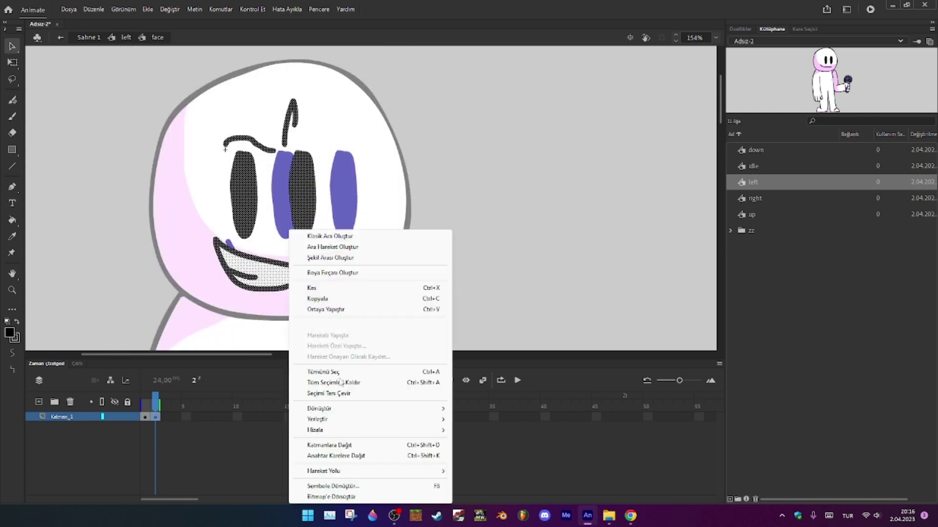
{"action": "left_click", "coordinate": [332, 486]}
{"action": "key", "text": "BackSpace"}
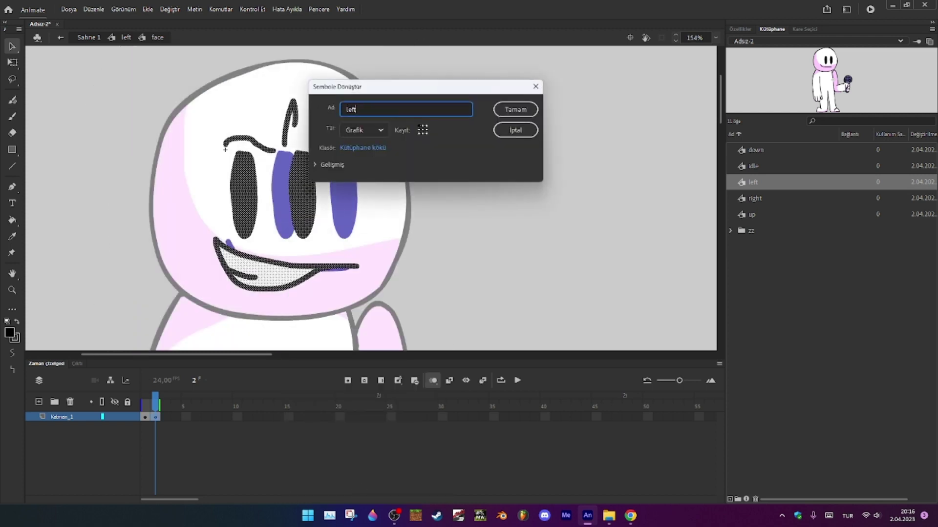
{"action": "type", "text": "left face"}
{"action": "key", "text": "Return"}
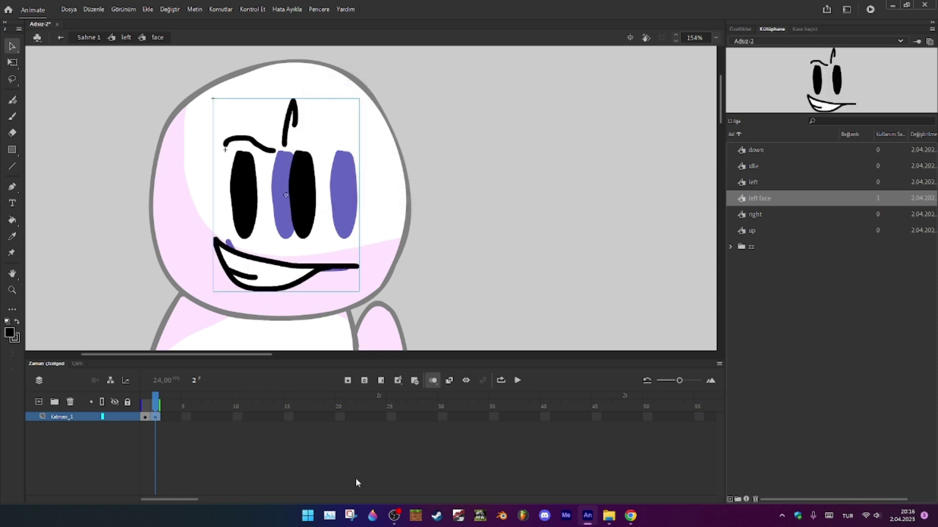
Replace the original face in the left symbol with the left face symbol, positioned toward the left side of the head
{"action": "double_click", "coordinate": [435, 236]}
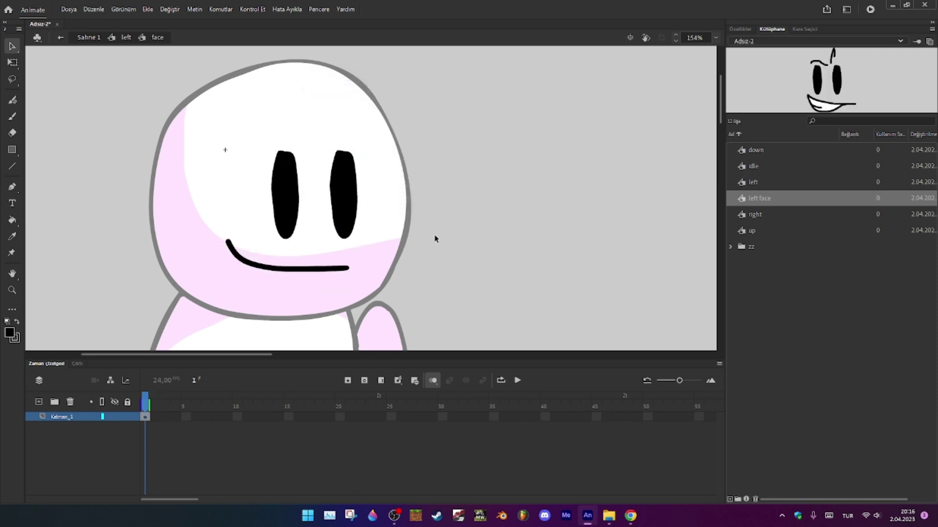
{"action": "right_click", "coordinate": [454, 252]}
{"action": "left_click", "coordinate": [493, 276]}
{"action": "key", "text": "ctrl+z"}
{"action": "right_click", "coordinate": [468, 220]}
{"action": "left_click", "coordinate": [512, 261]}
{"action": "right_click", "coordinate": [467, 190]}
{"action": "left_click", "coordinate": [495, 218]}
{"action": "left_click_drag", "start_coordinate": [393, 214], "coordinate": [291, 209]}
{"action": "left_click", "coordinate": [339, 203]}
{"action": "key", "text": "Delete"}
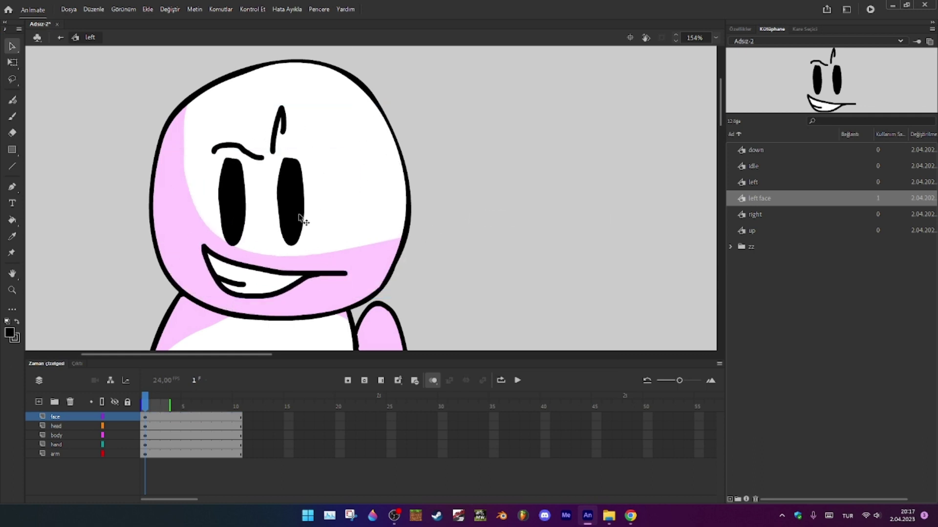
Open the left face symbol for editing, extend its layer to frame 10 and add a keyframe at frame 3
{"action": "double_click", "coordinate": [296, 212]}
{"action": "scroll", "coordinate": [208, 251], "scroll_direction": "up", "scroll_amount": 2}
{"action": "left_click", "coordinate": [452, 277]}
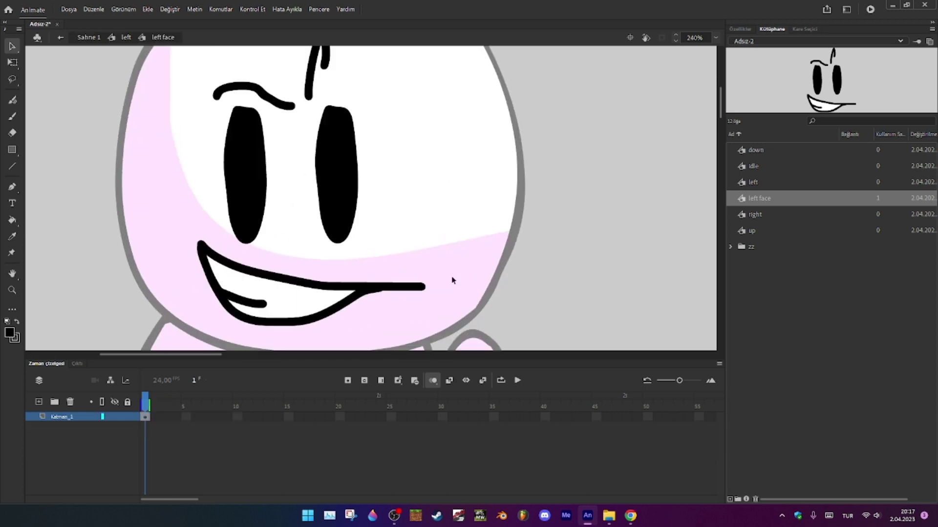
{"action": "left_click", "coordinate": [382, 379]}
{"action": "left_click", "coordinate": [383, 379]}
{"action": "left_click", "coordinate": [382, 379]}
{"action": "left_click", "coordinate": [382, 379]}
{"action": "left_click", "coordinate": [383, 378]}
{"action": "double_click", "coordinate": [383, 379]}
{"action": "left_click", "coordinate": [383, 379]}
{"action": "left_click", "coordinate": [382, 379]}
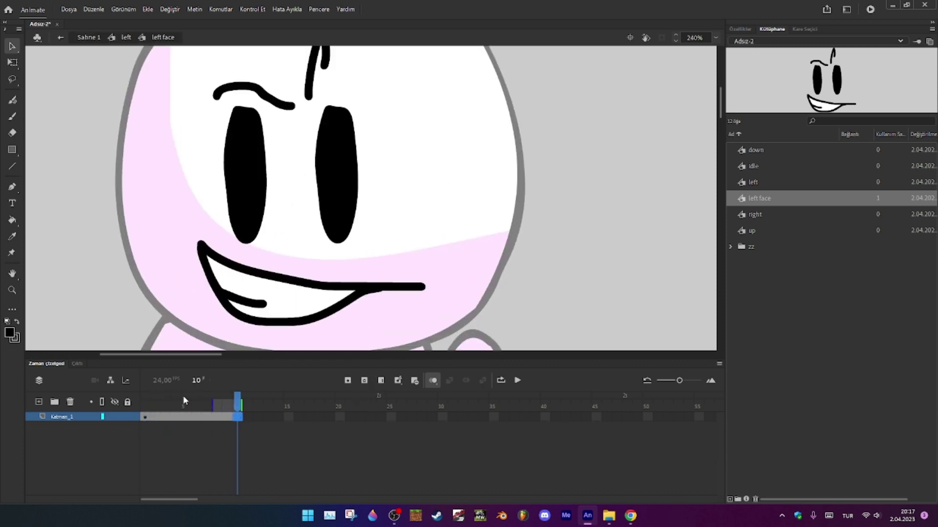
{"action": "left_click", "coordinate": [166, 395]}
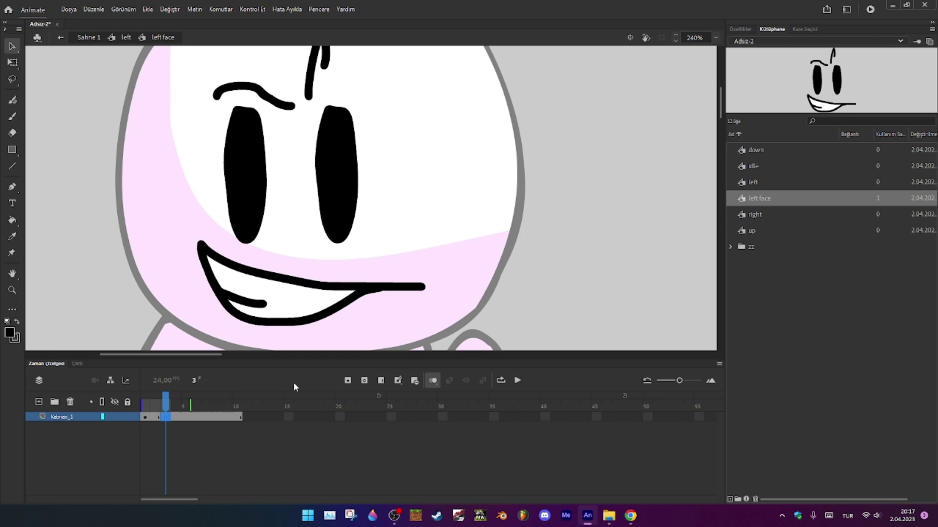
{"action": "left_click", "coordinate": [435, 384]}
Stretch the mouth slightly wider and flatter toward its left corner on frame 1 with Free Transform
{"action": "left_click", "coordinate": [146, 401]}
{"action": "left_click", "coordinate": [264, 312]}
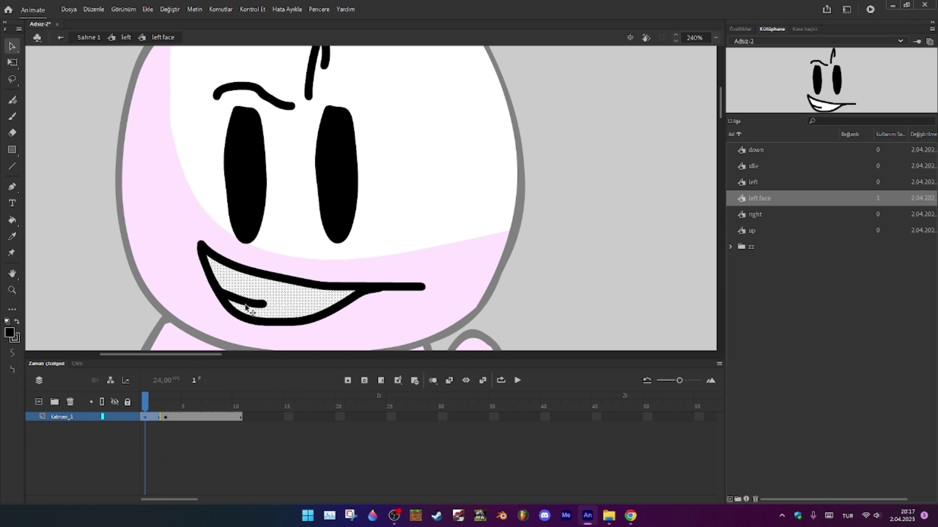
{"action": "left_click", "coordinate": [246, 303], "text": "shift"}
{"action": "key", "text": "q"}
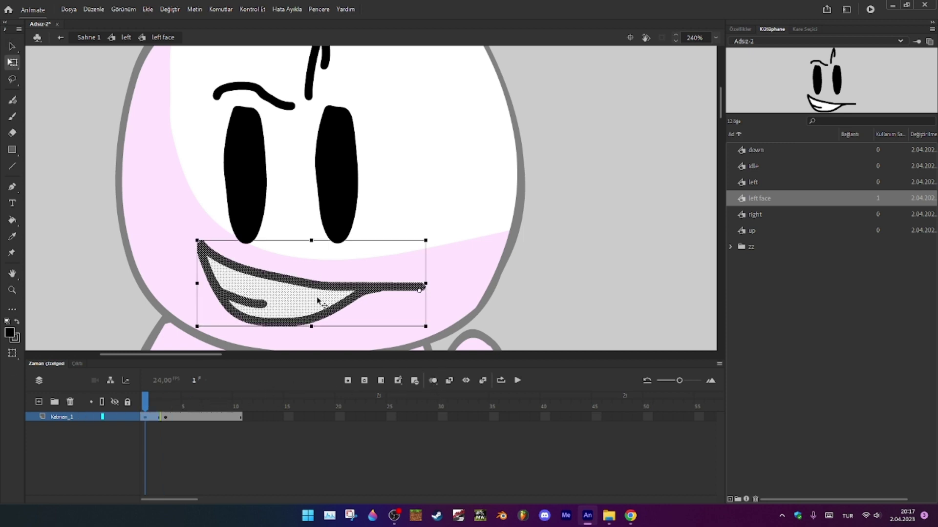
{"action": "scroll", "coordinate": [233, 298], "scroll_direction": "up", "scroll_amount": 2}
{"action": "left_click_drag", "start_coordinate": [163, 186], "coordinate": [150, 201]}
{"action": "scroll", "coordinate": [367, 218], "scroll_direction": "down", "scroll_amount": 2}
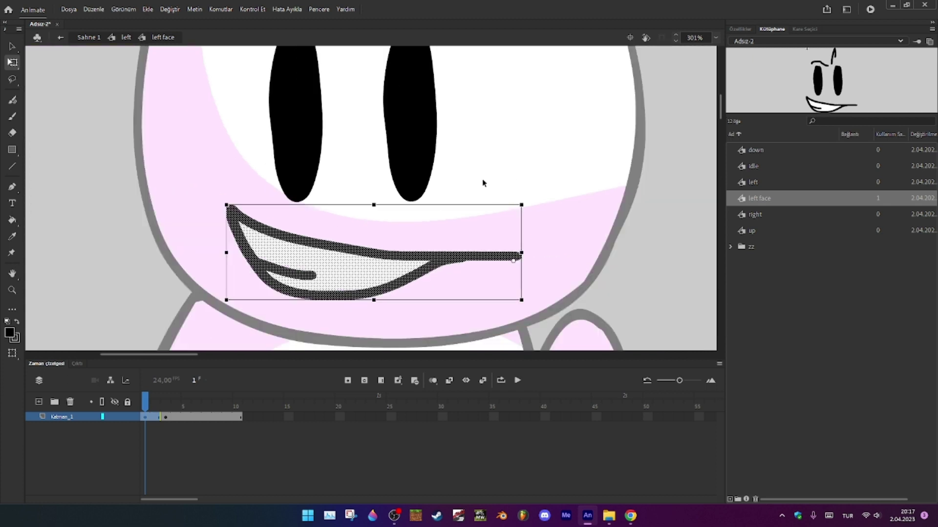
Play the left face animation to check the mouth movement and return to the left symbol
{"action": "scroll", "coordinate": [419, 163], "scroll_direction": "up", "scroll_amount": 3}
{"action": "scroll", "coordinate": [352, 174], "scroll_direction": "down", "scroll_amount": 2}
{"action": "left_click_drag", "start_coordinate": [440, 61], "coordinate": [285, 251]}
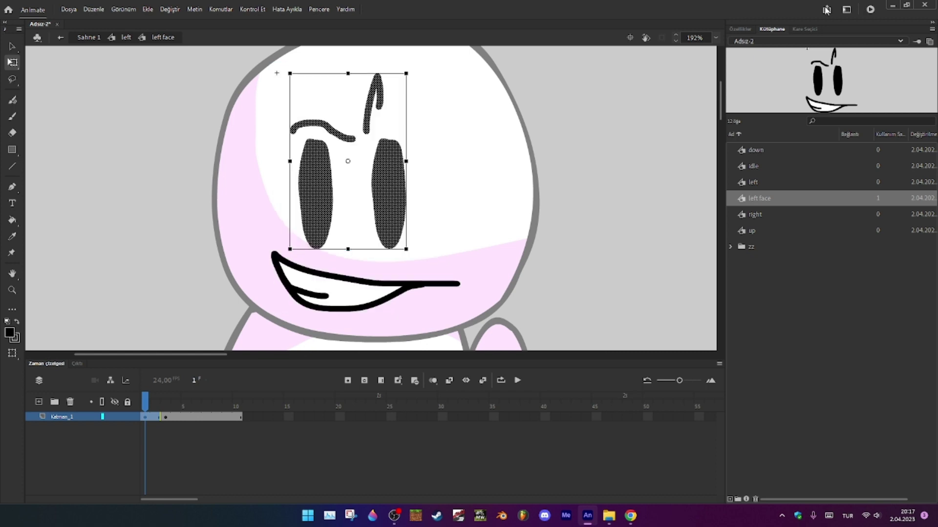
{"action": "left_click", "coordinate": [730, 30]}
{"action": "left_click", "coordinate": [763, 262]}
{"action": "key", "text": "Return"}
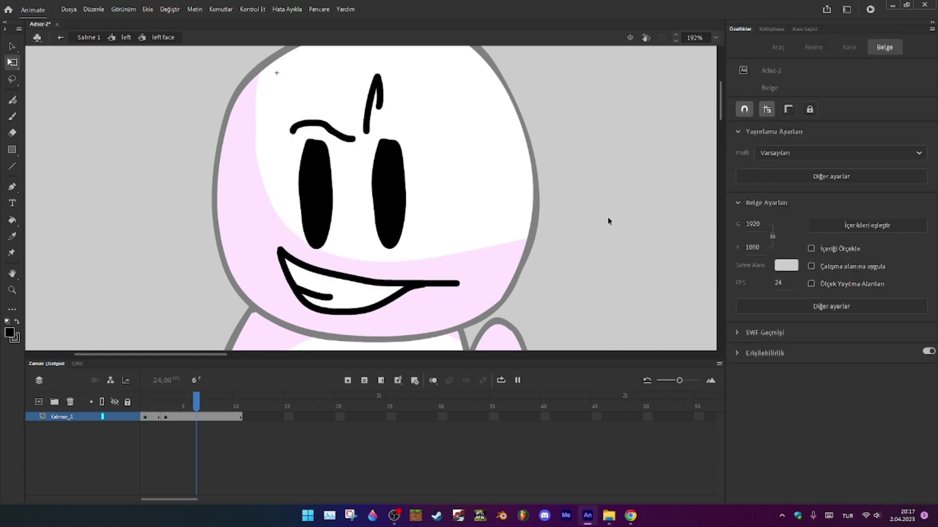
{"action": "double_click", "coordinate": [538, 162]}
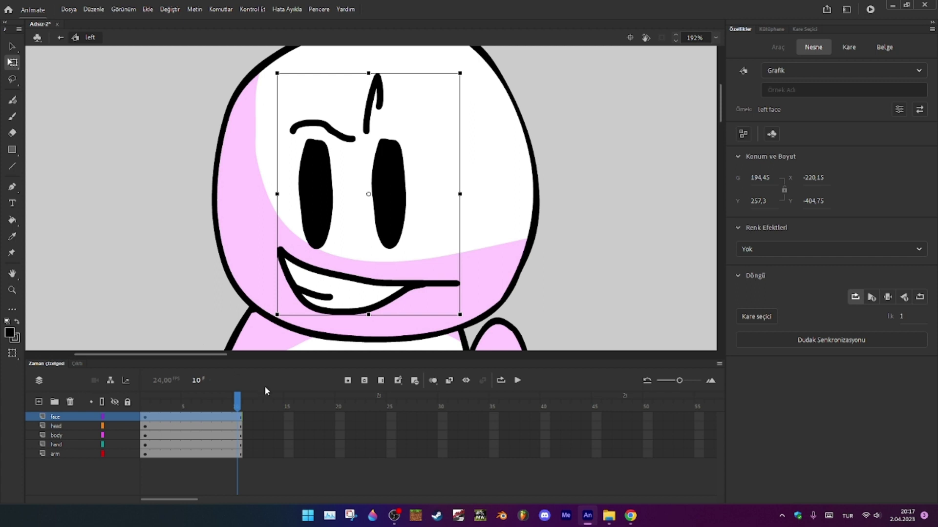
Rotate the head and face together slightly clockwise on frame 1 of the left symbol
{"action": "left_click", "coordinate": [165, 408]}
{"action": "scroll", "coordinate": [258, 246], "scroll_direction": "down", "scroll_amount": 3}
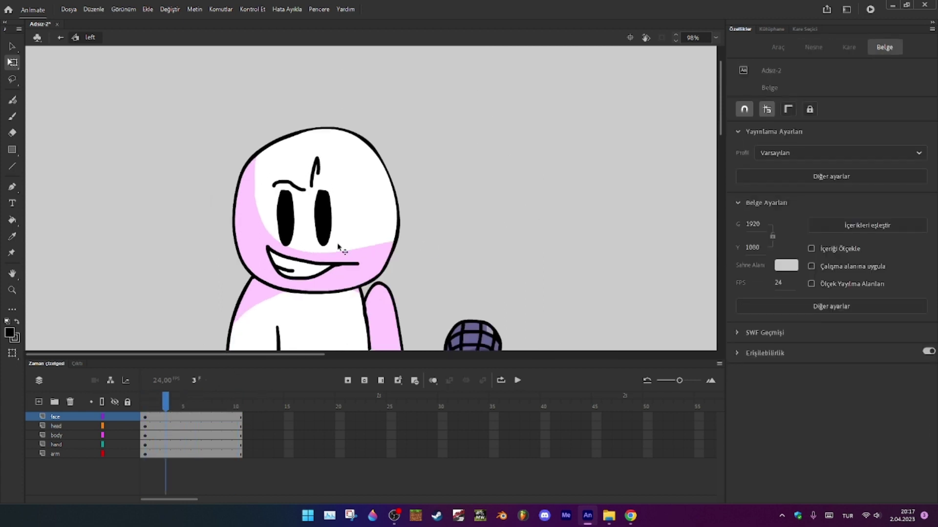
{"action": "left_click_drag", "start_coordinate": [171, 397], "coordinate": [145, 396]}
{"action": "left_click_drag", "start_coordinate": [421, 171], "coordinate": [297, 220]}
{"action": "left_click_drag", "start_coordinate": [418, 130], "coordinate": [434, 162]}
Rotate the bent arm counterclockwise around the shoulder so the forearm rises
{"action": "scroll", "coordinate": [434, 162], "scroll_direction": "down", "scroll_amount": 5}
{"action": "left_click", "coordinate": [431, 227]}
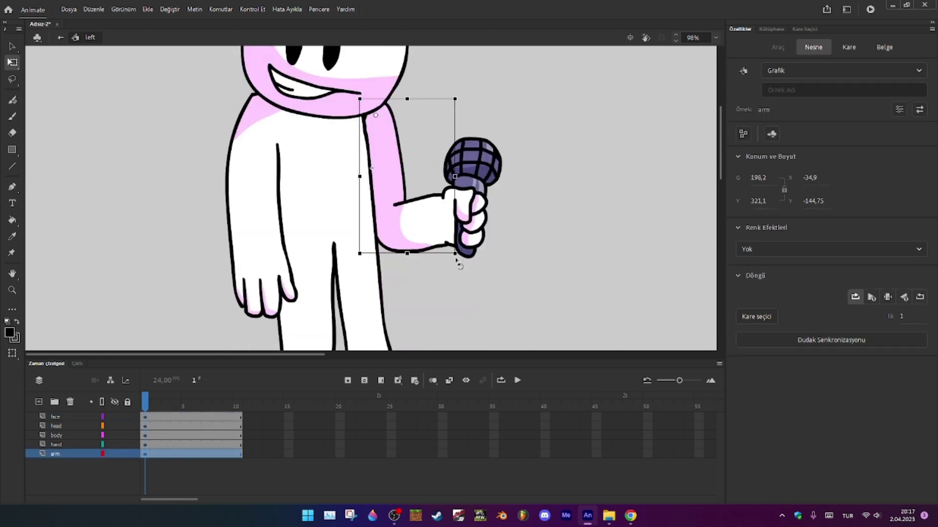
{"action": "left_click_drag", "start_coordinate": [457, 258], "coordinate": [490, 231]}
Move the microphone hand onto the end of the forearm and rotate it counterclockwise so the microphone tilts toward the face
{"action": "left_click_drag", "start_coordinate": [423, 199], "coordinate": [400, 200]}
{"action": "left_click_drag", "start_coordinate": [472, 245], "coordinate": [471, 225]}
{"action": "scroll", "coordinate": [466, 220], "scroll_direction": "up", "scroll_amount": 3}
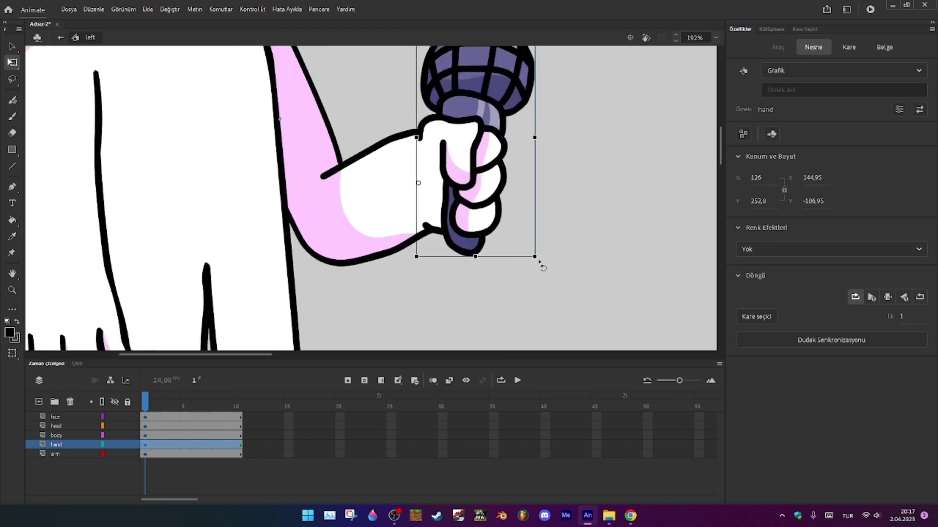
{"action": "left_click_drag", "start_coordinate": [545, 250], "coordinate": [548, 190]}
{"action": "left_click_drag", "start_coordinate": [476, 178], "coordinate": [469, 183]}
{"action": "left_click_drag", "start_coordinate": [550, 201], "coordinate": [548, 181]}
{"action": "scroll", "coordinate": [230, 97], "scroll_direction": "down", "scroll_amount": 4}
{"action": "scroll", "coordinate": [239, 195], "scroll_direction": "up", "scroll_amount": 3}
{"action": "key", "text": "space"}
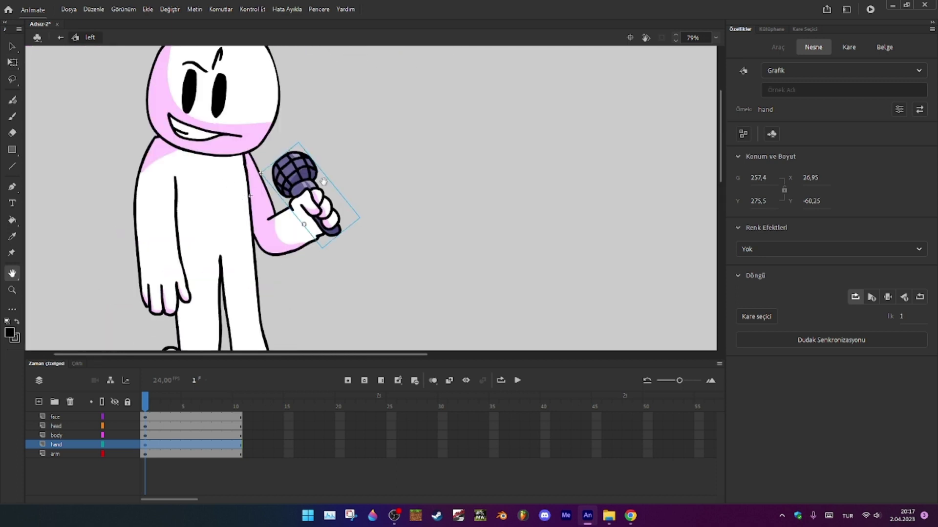
{"action": "left_click_drag", "start_coordinate": [297, 185], "coordinate": [348, 179]}
{"action": "left_click", "coordinate": [332, 262]}
{"action": "scroll", "coordinate": [282, 233], "scroll_direction": "down", "scroll_amount": 1}
{"action": "scroll", "coordinate": [159, 259], "scroll_direction": "up", "scroll_amount": 1}
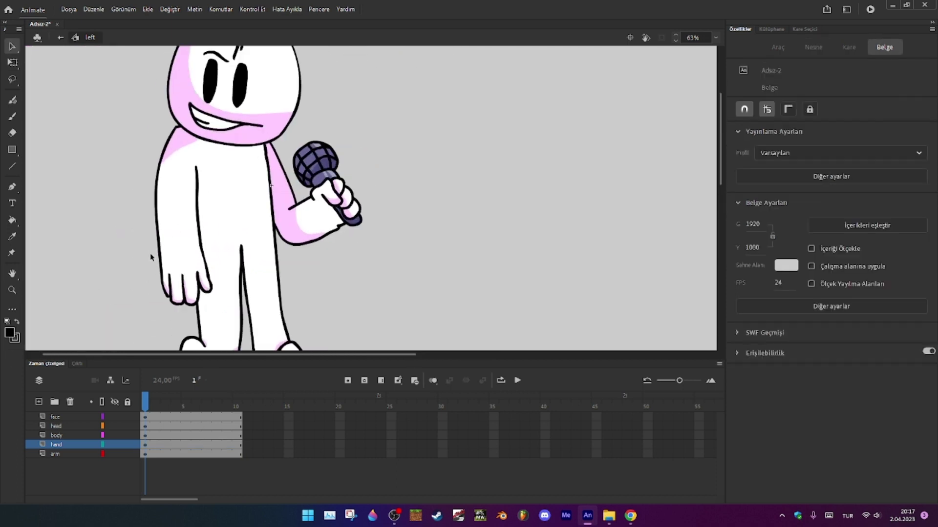
Add keyframes at frame 3 on all five layers and skew the top of the body slightly to the left on frame 1
{"action": "left_click_drag", "start_coordinate": [163, 426], "coordinate": [165, 454]}
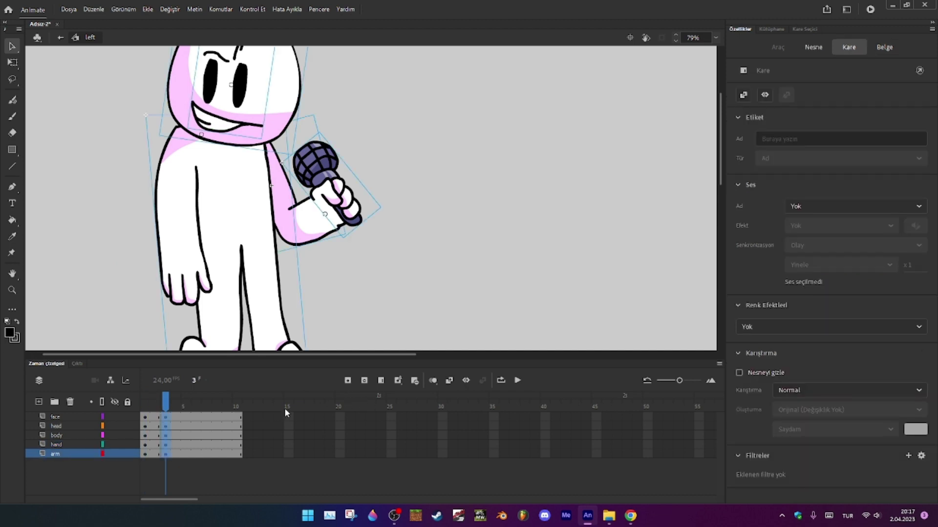
{"action": "left_click_drag", "start_coordinate": [167, 401], "coordinate": [138, 410]}
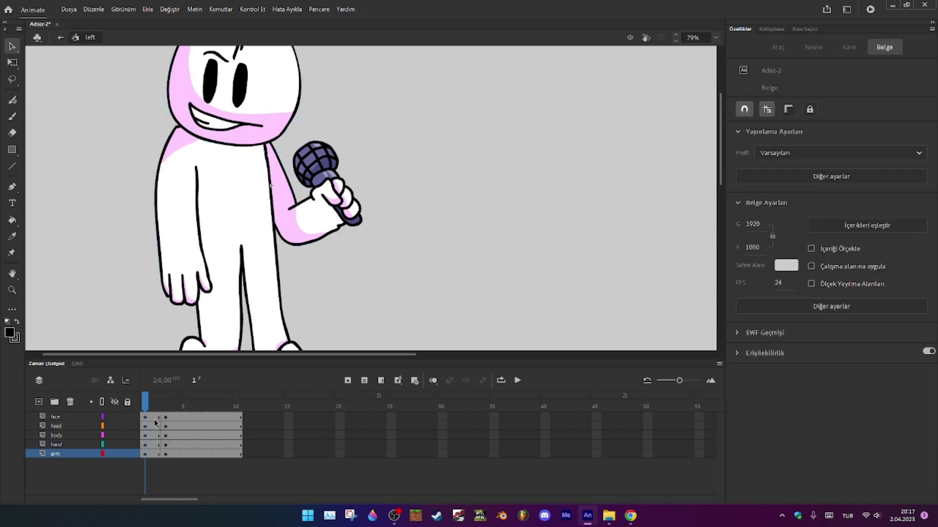
{"action": "left_click", "coordinate": [246, 288]}
{"action": "key", "text": "q"}
{"action": "left_click_drag", "start_coordinate": [247, 116], "coordinate": [241, 117]}
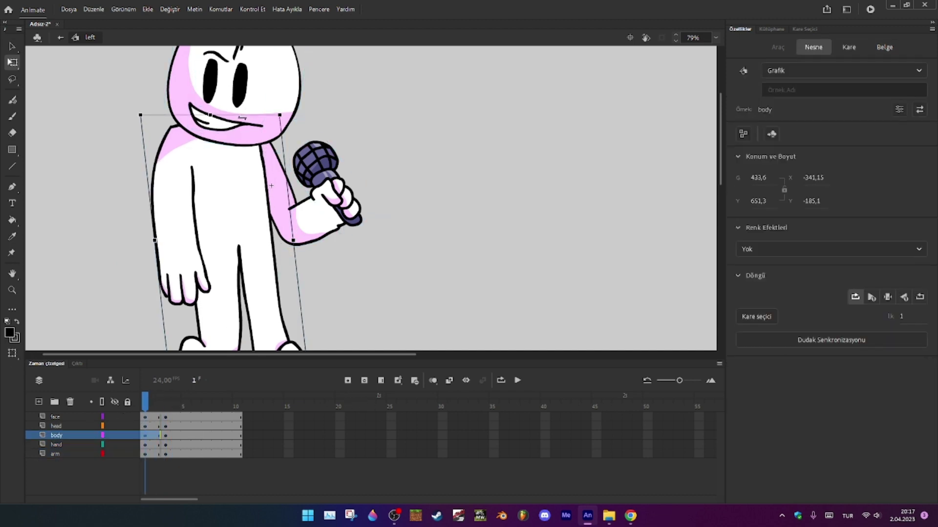
Shift the head and face slightly to the left on frame 1 to follow the skewed body
{"action": "scroll", "coordinate": [250, 128], "scroll_direction": "up", "scroll_amount": 2}
{"action": "left_click_drag", "start_coordinate": [435, 141], "coordinate": [162, 349]}
{"action": "left_click", "coordinate": [322, 239], "text": "shift"}
{"action": "left_click_drag", "start_coordinate": [353, 267], "coordinate": [346, 268]}
{"action": "left_click", "coordinate": [444, 90]}
{"action": "left_click", "coordinate": [275, 112]}
{"action": "left_click_drag", "start_coordinate": [262, 76], "coordinate": [183, 182]}
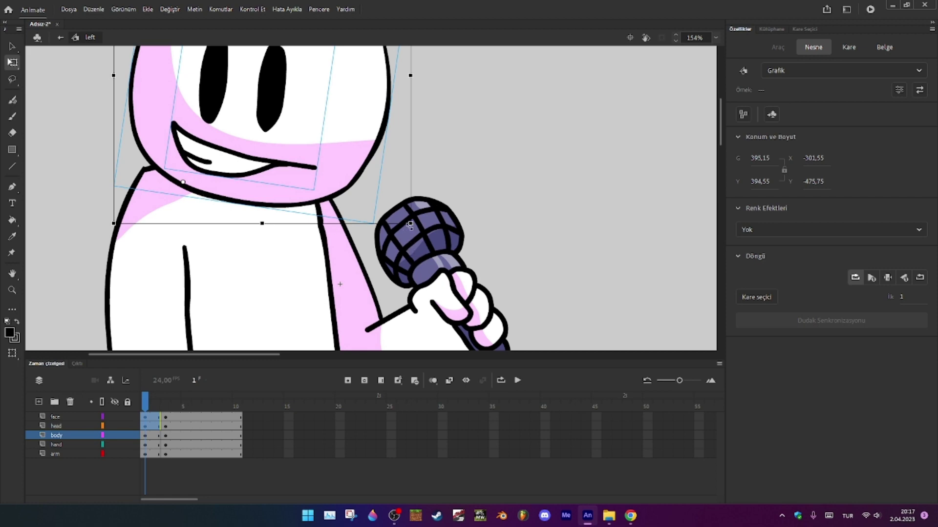
{"action": "left_click_drag", "start_coordinate": [409, 224], "coordinate": [408, 240]}
{"action": "key", "text": "ctrl+z"}
{"action": "key", "text": "ctrl+z"}
Place the transform pivot of the head and face near the head's lower left edge and rotate them slightly clockwise on frame 1
{"action": "left_click_drag", "start_coordinate": [259, 77], "coordinate": [199, 153]}
{"action": "key", "text": "ctrl+z"}
{"action": "left_click_drag", "start_coordinate": [422, 232], "coordinate": [414, 246]}
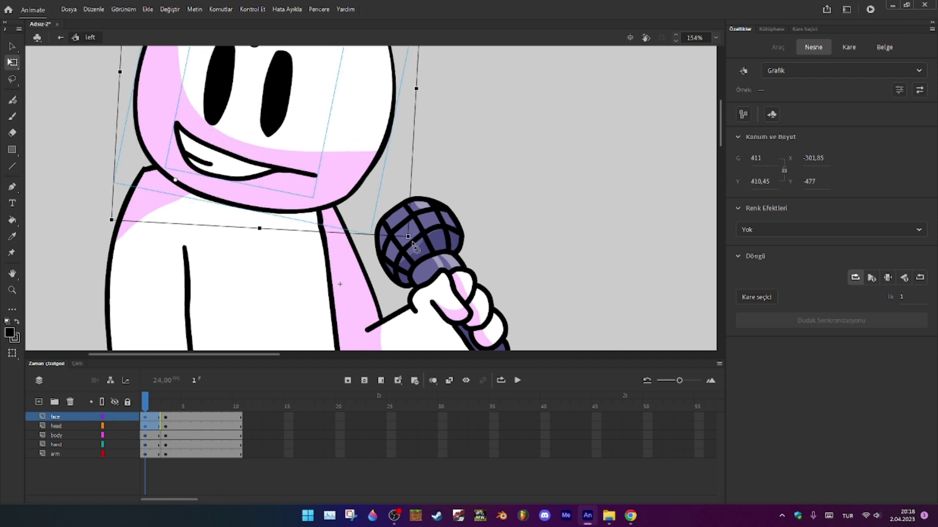
{"action": "left_click", "coordinate": [453, 218]}
{"action": "scroll", "coordinate": [347, 275], "scroll_direction": "down", "scroll_amount": 3}
{"action": "left_click", "coordinate": [494, 174]}
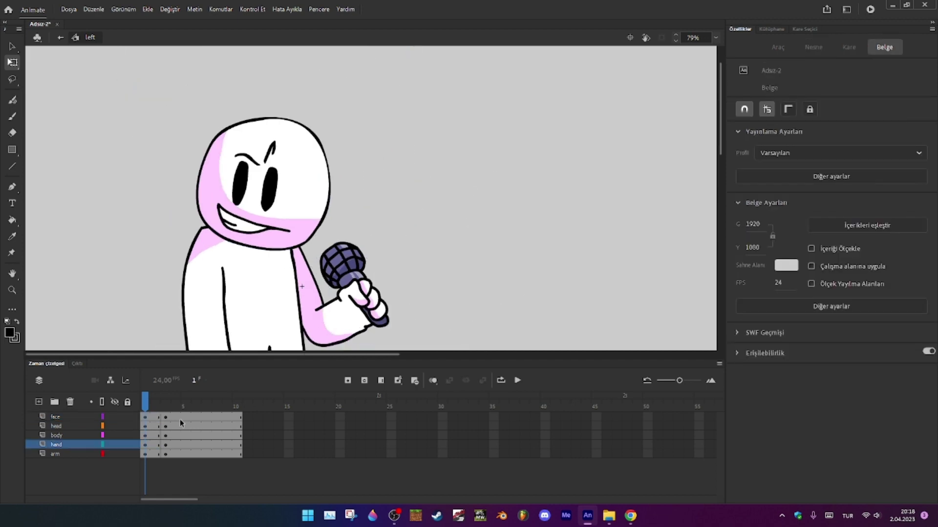
Rotate the arm slightly counterclockwise on frame 1 of the left symbol
{"action": "mouse_move", "coordinate": [146, 407]}
{"action": "left_mouse_down"}
{"action": "mouse_move", "coordinate": [176, 406]}
{"action": "mouse_move", "coordinate": [137, 405]}
{"action": "left_mouse_up"}
{"action": "scroll", "coordinate": [292, 228], "scroll_direction": "down", "scroll_amount": 3}
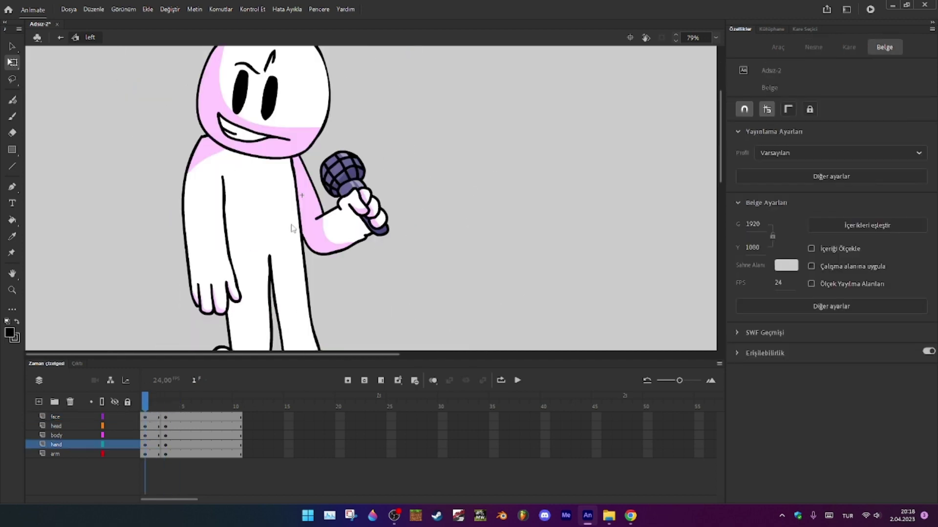
{"action": "left_click", "coordinate": [324, 203]}
{"action": "scroll", "coordinate": [414, 273], "scroll_direction": "up", "scroll_amount": 4}
{"action": "left_click_drag", "start_coordinate": [414, 274], "coordinate": [417, 266]}
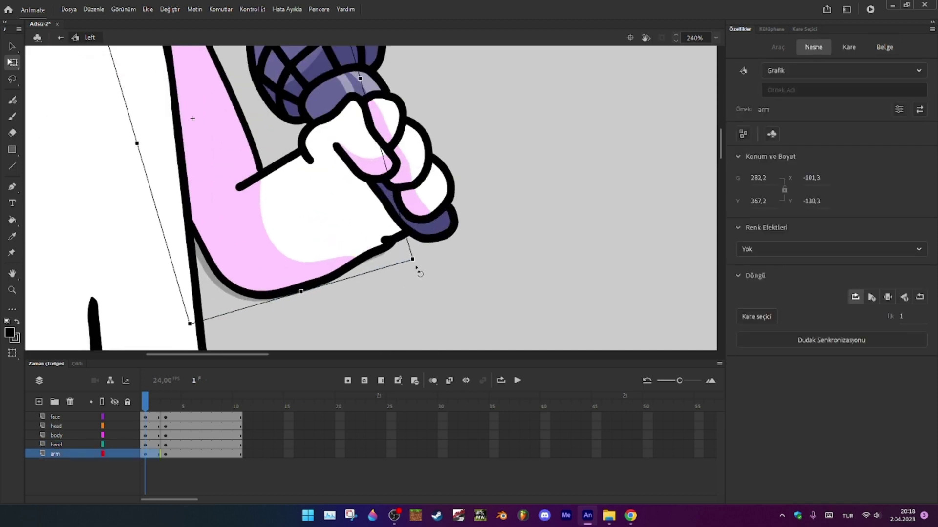
{"action": "left_click", "coordinate": [428, 200]}
{"action": "left_click", "coordinate": [432, 193]}
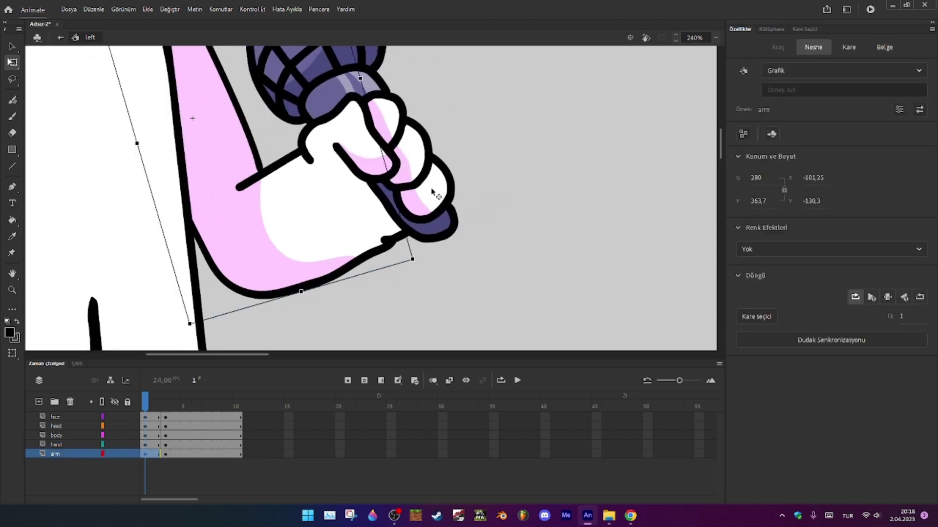
Align the microphone hand with the end of the arm on frame 1 and rotate it slightly counterclockwise
{"action": "left_click_drag", "start_coordinate": [415, 192], "coordinate": [413, 207]}
{"action": "left_click_drag", "start_coordinate": [412, 273], "coordinate": [419, 268]}
{"action": "scroll", "coordinate": [410, 226], "scroll_direction": "up", "scroll_amount": 3}
{"action": "mouse_move", "coordinate": [429, 210]}
{"action": "left_mouse_down"}
{"action": "mouse_move", "coordinate": [447, 183]}
{"action": "mouse_move", "coordinate": [442, 201]}
{"action": "left_mouse_up"}
{"action": "left_click_drag", "start_coordinate": [639, 137], "coordinate": [645, 119]}
{"action": "scroll", "coordinate": [440, 161], "scroll_direction": "down", "scroll_amount": 5}
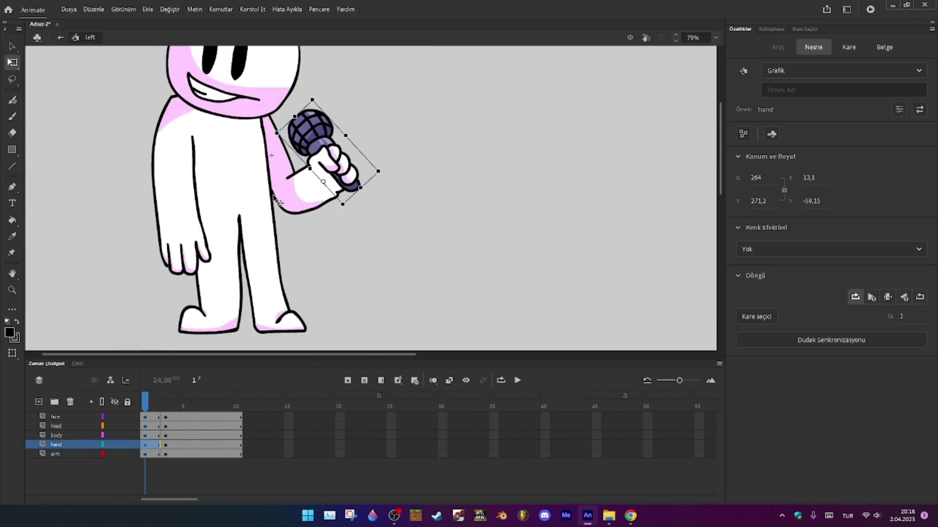
Play the left pose animation to check the movement between its keyframes
{"action": "left_click", "coordinate": [450, 155]}
{"action": "key", "text": "i"}
{"action": "key", "text": "Return"}
{"action": "key", "text": "Return"}
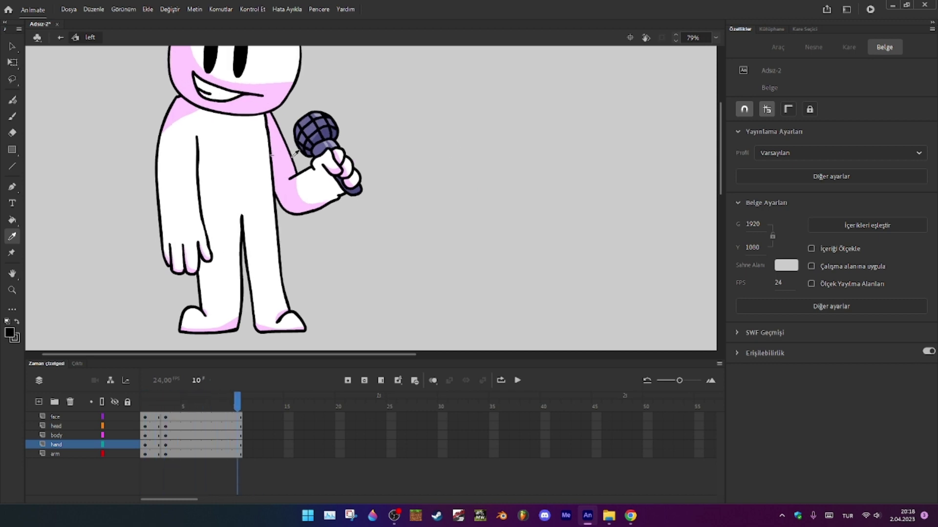
{"action": "scroll", "coordinate": [337, 177], "scroll_direction": "up", "scroll_amount": 3}
{"action": "key", "text": "v"}
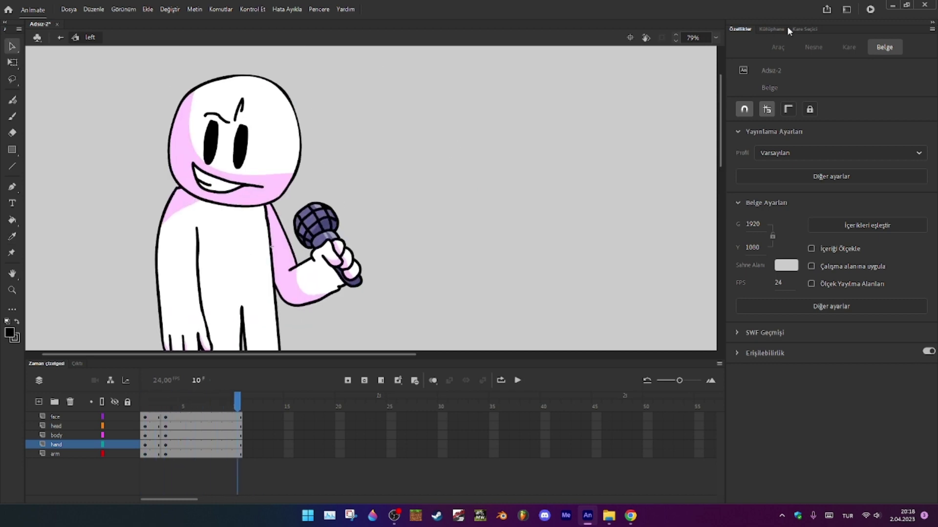
File the left face symbol in the zz folder of the library
{"action": "left_click", "coordinate": [771, 29]}
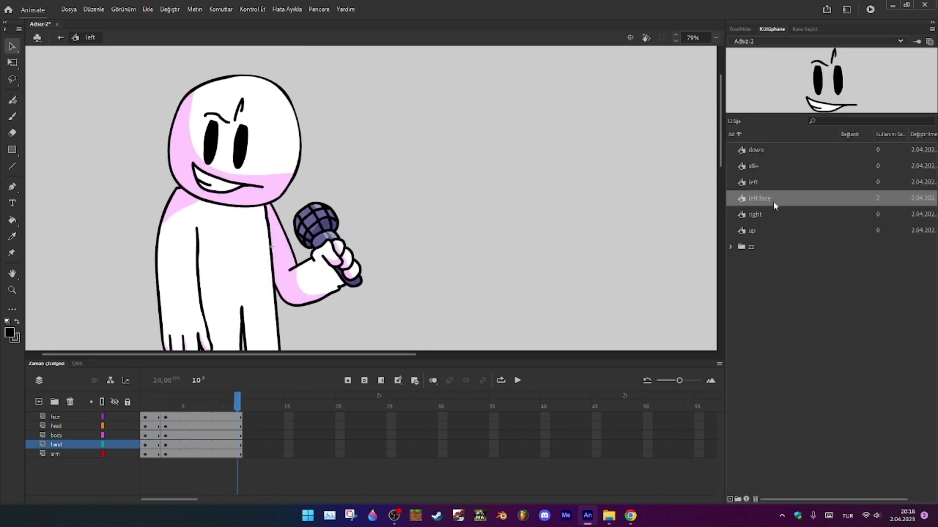
{"action": "left_click_drag", "start_coordinate": [776, 206], "coordinate": [770, 246]}
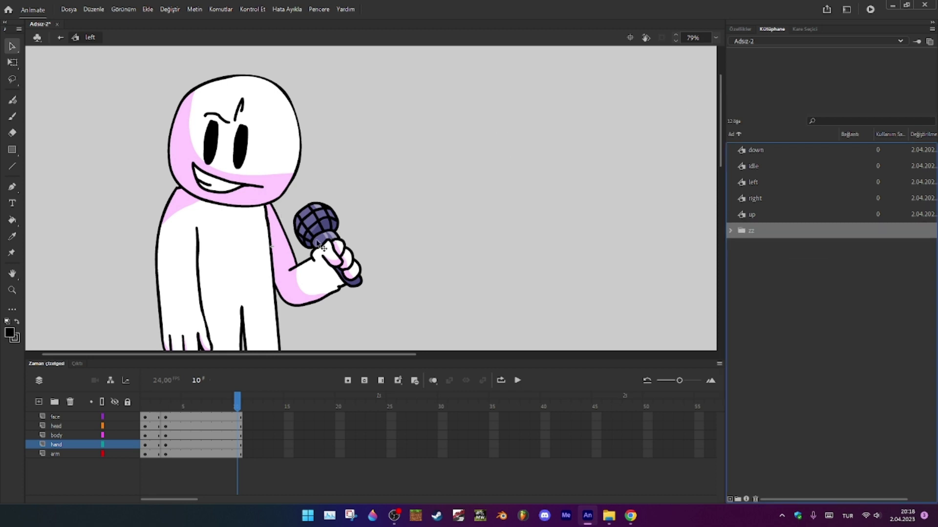
{"action": "left_click", "coordinate": [757, 151]}
{"action": "left_click", "coordinate": [760, 199]}
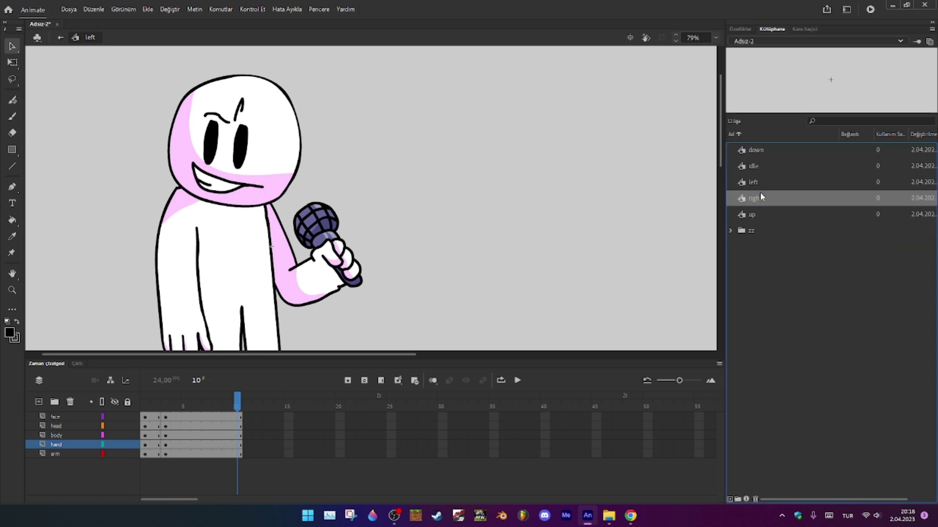
{"action": "left_click", "coordinate": [755, 217]}
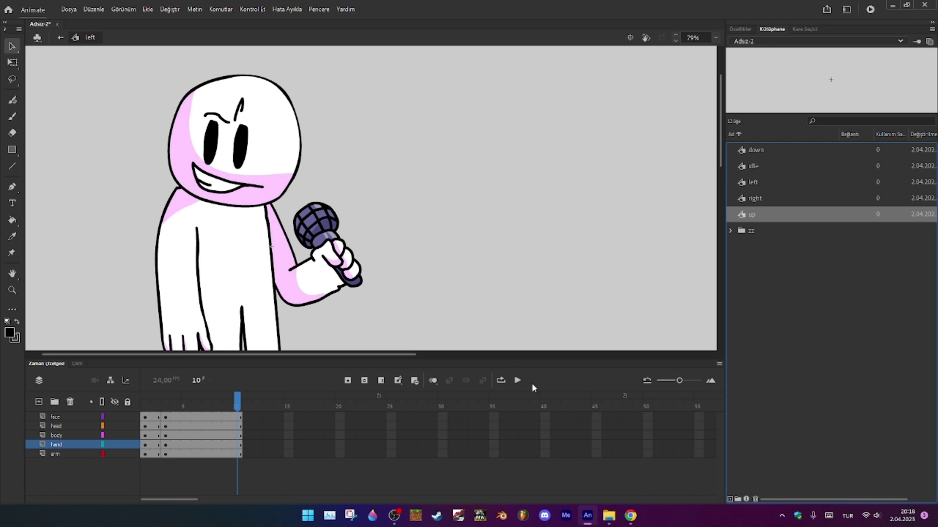
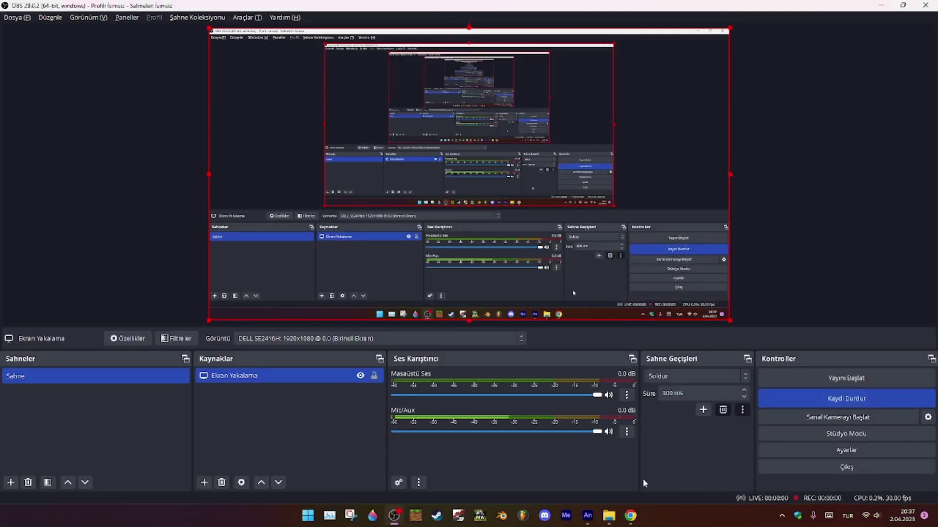
Switch to Animate and preview the down, idle, left, right and up symbols in the library
{"action": "left_click", "coordinate": [588, 515]}
{"action": "left_click", "coordinate": [769, 153]}
{"action": "left_click", "coordinate": [769, 169]}
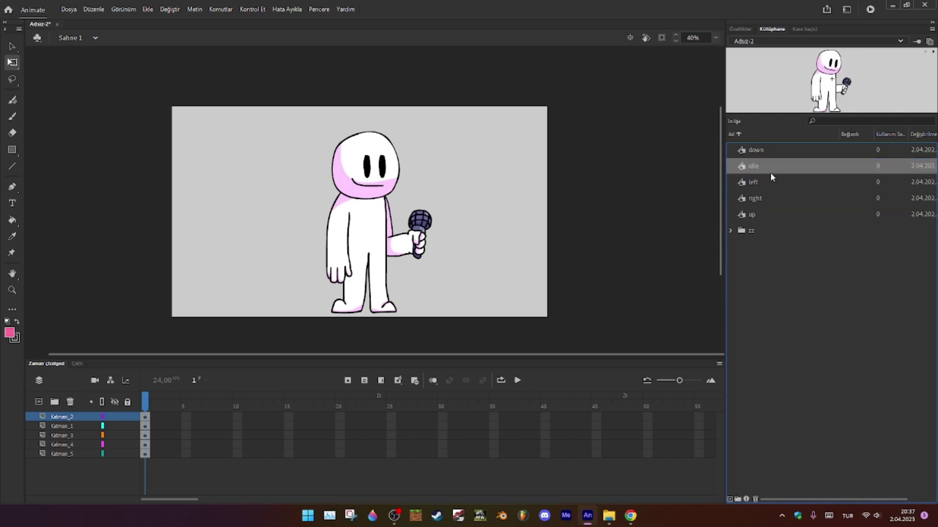
{"action": "left_click", "coordinate": [765, 202]}
{"action": "left_click", "coordinate": [760, 214]}
{"action": "left_click", "coordinate": [760, 198]}
{"action": "left_click", "coordinate": [759, 182]}
{"action": "left_click", "coordinate": [759, 167]}
{"action": "left_click", "coordinate": [760, 153]}
Delete all layers holding the loose character parts from the main scene
{"action": "left_click_drag", "start_coordinate": [521, 104], "coordinate": [199, 351]}
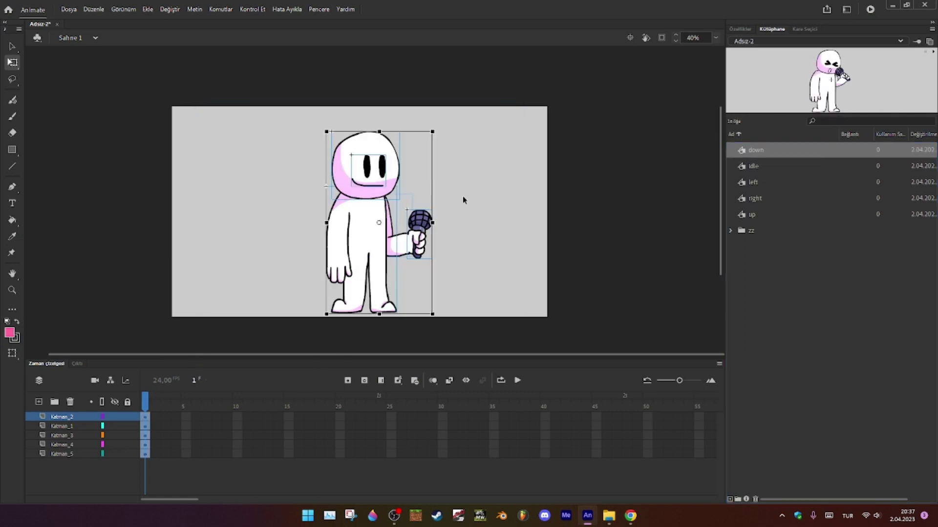
{"action": "left_click", "coordinate": [258, 210]}
{"action": "left_click", "coordinate": [68, 454], "text": "shift"}
{"action": "left_click", "coordinate": [70, 401]}
Place the idle symbol from the library near the centre of the empty stage
{"action": "left_click_drag", "start_coordinate": [774, 164], "coordinate": [431, 230]}
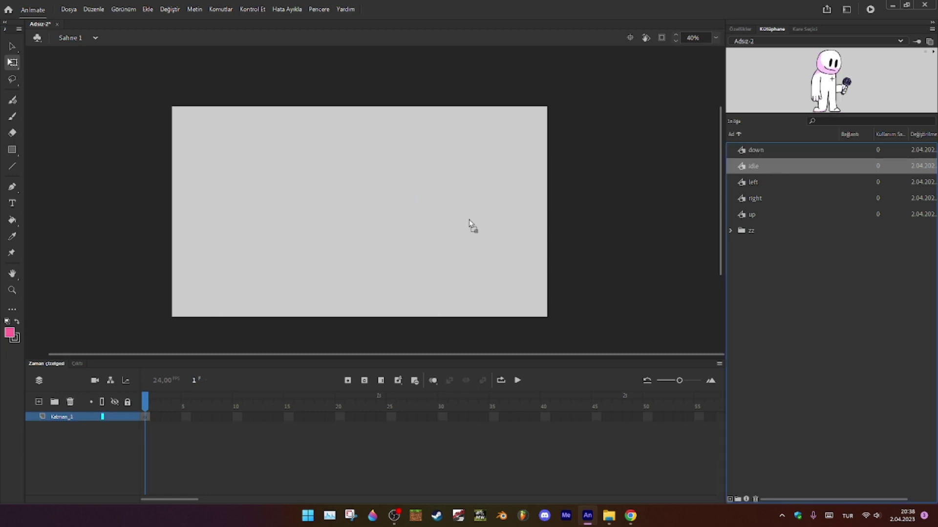
{"action": "left_click_drag", "start_coordinate": [334, 221], "coordinate": [358, 227]}
{"action": "scroll", "coordinate": [348, 257], "scroll_direction": "up", "scroll_amount": 3}
{"action": "left_click", "coordinate": [374, 348]}
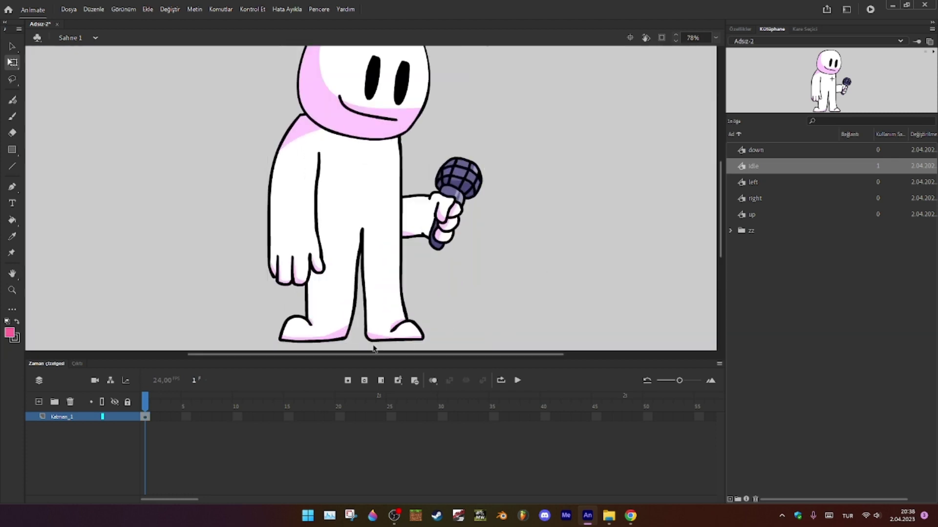
Extend the idle symbol's span to frame 14 in the main scene and play it back
{"action": "left_click", "coordinate": [381, 381]}
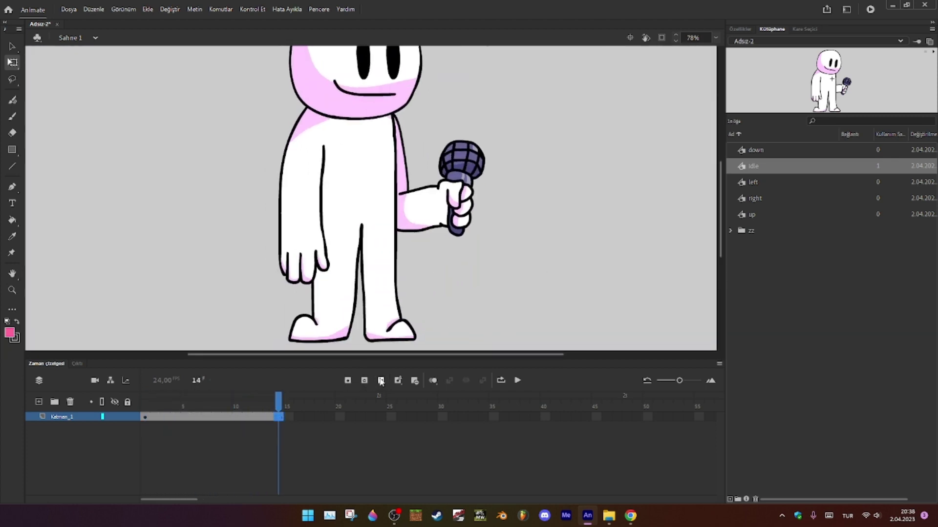
{"action": "scroll", "coordinate": [588, 239], "scroll_direction": "down", "scroll_amount": 2}
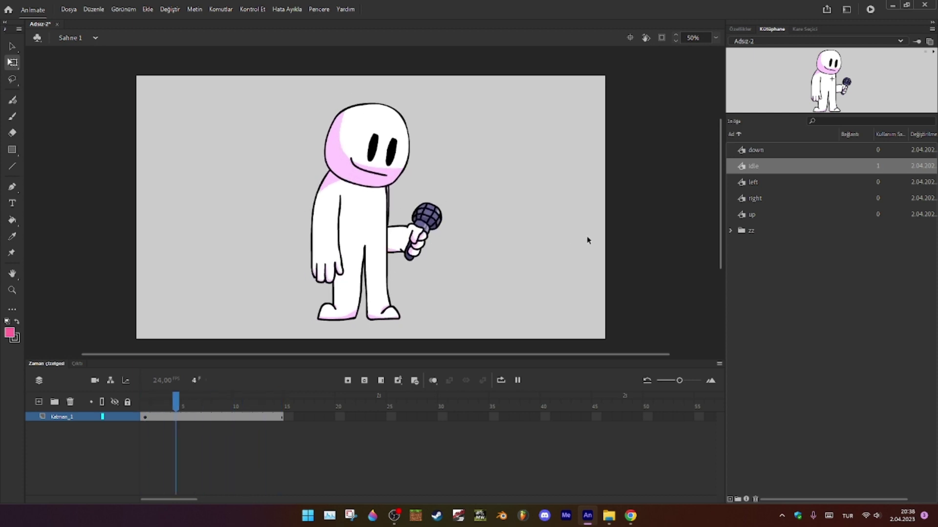
{"action": "left_click", "coordinate": [756, 151]}
{"action": "left_click", "coordinate": [756, 212], "text": "shift"}
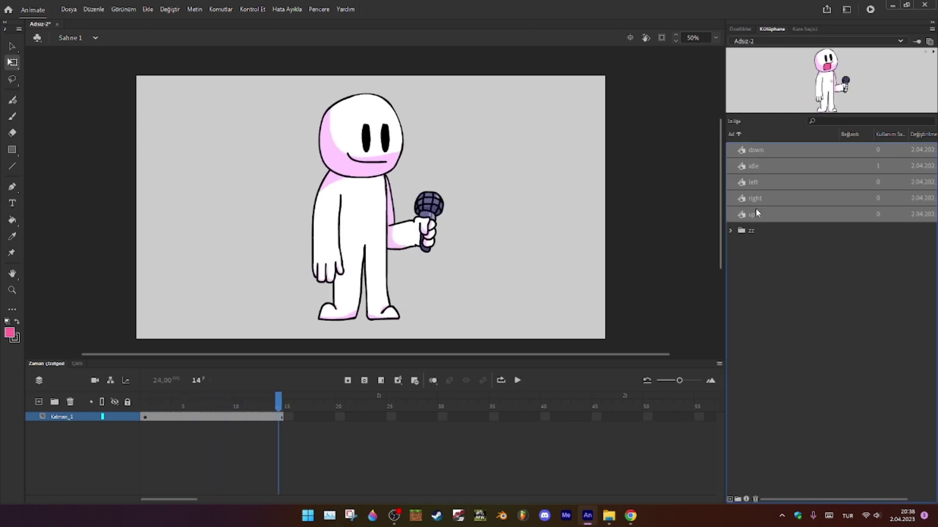
{"action": "left_click", "coordinate": [746, 168]}
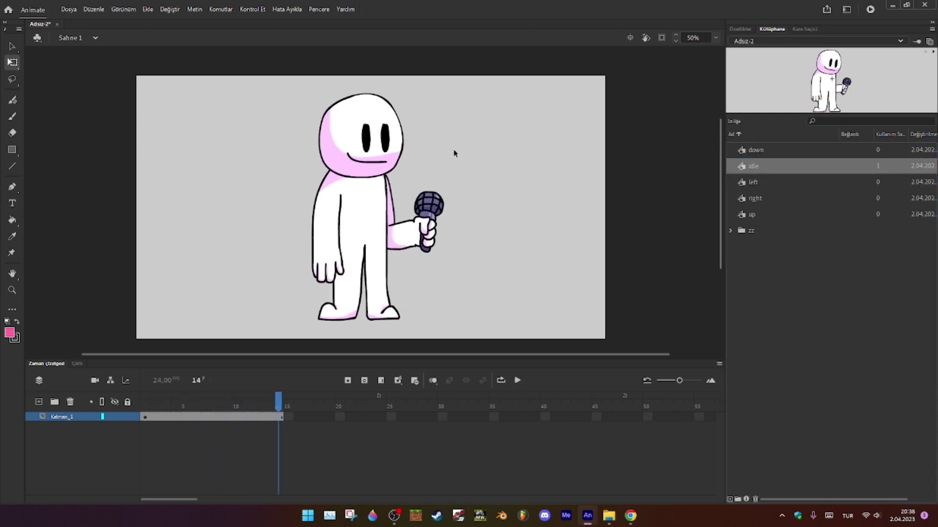
{"action": "left_click", "coordinate": [318, 284]}
{"action": "left_click", "coordinate": [514, 175]}
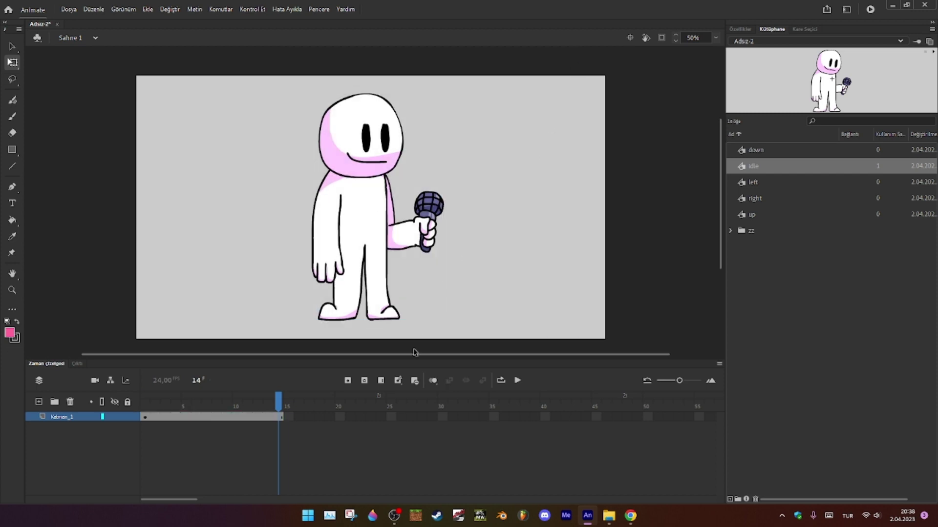
Insert a blank keyframe at frame 15 and place the left symbol there, lining up its feet with the idle pose using onion skinning
{"action": "left_click", "coordinate": [364, 380]}
{"action": "left_click_drag", "start_coordinate": [759, 187], "coordinate": [409, 226]}
{"action": "left_click", "coordinate": [432, 380]}
{"action": "scroll", "coordinate": [447, 306], "scroll_direction": "up", "scroll_amount": 3}
{"action": "left_click_drag", "start_coordinate": [449, 310], "coordinate": [375, 295]}
{"action": "scroll", "coordinate": [353, 270], "scroll_direction": "up", "scroll_amount": 3}
{"action": "scroll", "coordinate": [376, 294], "scroll_direction": "down", "scroll_amount": 8}
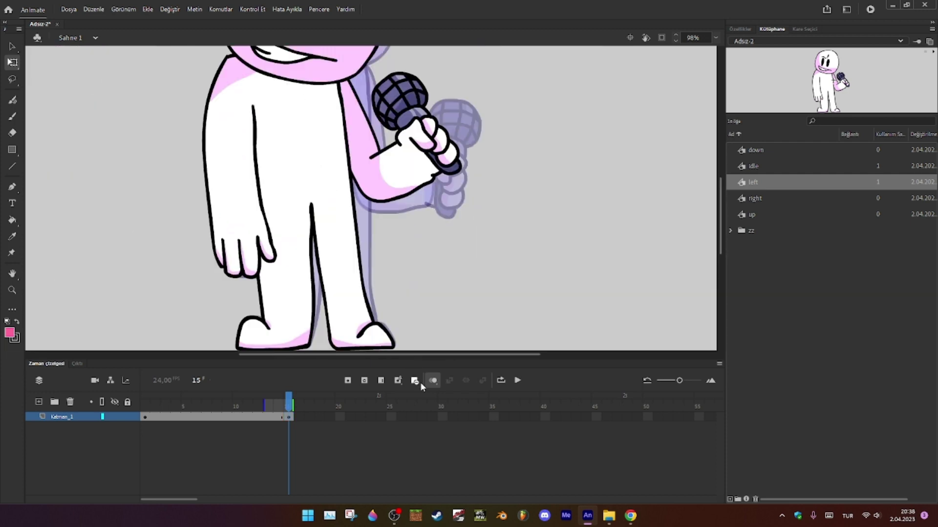
{"action": "mouse_move", "coordinate": [296, 405]}
{"action": "left_mouse_down"}
{"action": "mouse_move", "coordinate": [283, 407]}
{"action": "mouse_move", "coordinate": [292, 406]}
{"action": "left_mouse_up"}
Extend the left pose's span to frame 24, undoing the surplus frame
{"action": "left_click", "coordinate": [380, 382]}
{"action": "left_click", "coordinate": [380, 381]}
{"action": "left_click", "coordinate": [380, 381]}
{"action": "left_click", "coordinate": [381, 381]}
{"action": "left_click", "coordinate": [380, 381]}
{"action": "left_click", "coordinate": [380, 381]}
{"action": "left_click", "coordinate": [381, 380]}
{"action": "left_click", "coordinate": [381, 381]}
{"action": "left_click", "coordinate": [381, 380]}
{"action": "left_click", "coordinate": [381, 380]}
{"action": "key", "text": "ctrl+z"}
Examine the feet placement where the idle pose changes to the left pose at frame 15
{"action": "scroll", "coordinate": [310, 259], "scroll_direction": "down", "scroll_amount": 3}
{"action": "scroll", "coordinate": [275, 261], "scroll_direction": "up", "scroll_amount": 6}
{"action": "left_click_drag", "start_coordinate": [381, 393], "coordinate": [287, 408]}
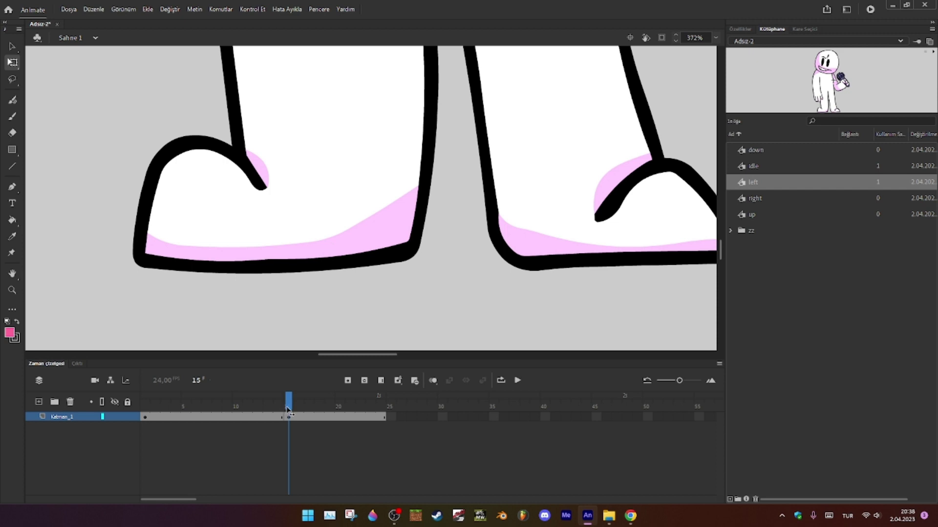
{"action": "left_click", "coordinate": [307, 272]}
{"action": "left_click", "coordinate": [299, 300]}
{"action": "mouse_move", "coordinate": [285, 398]}
{"action": "left_mouse_down"}
{"action": "mouse_move", "coordinate": [279, 403]}
{"action": "mouse_move", "coordinate": [289, 402]}
{"action": "left_mouse_up"}
{"action": "scroll", "coordinate": [520, 174], "scroll_direction": "down", "scroll_amount": 3}
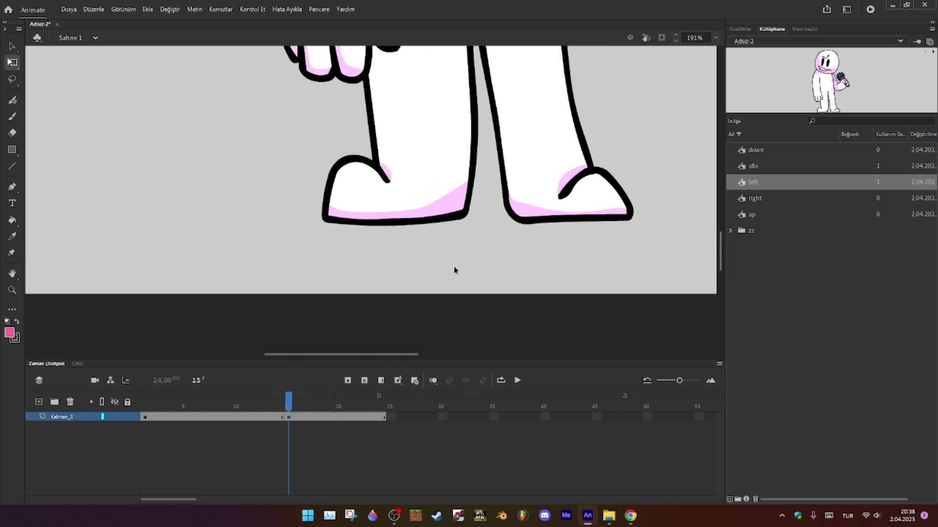
Insert a blank keyframe at frame 25 and place the down symbol with its feet near the stage's lower edge
{"action": "left_click", "coordinate": [380, 406]}
{"action": "left_click", "coordinate": [380, 382]}
{"action": "left_click", "coordinate": [366, 382]}
{"action": "left_click", "coordinate": [752, 150]}
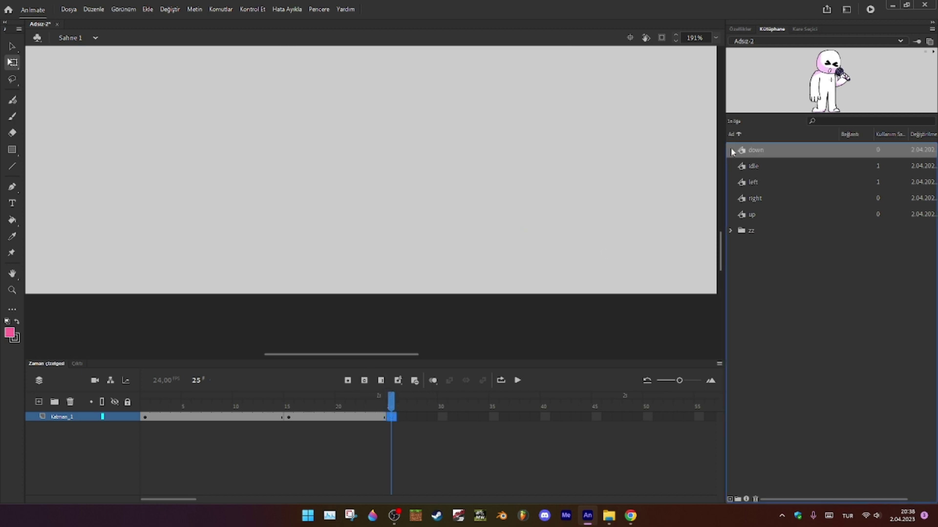
{"action": "left_click_drag", "start_coordinate": [516, 102], "coordinate": [517, 103]}
{"action": "left_click_drag", "start_coordinate": [520, 147], "coordinate": [501, 52]}
{"action": "left_click_drag", "start_coordinate": [488, 273], "coordinate": [498, 78]}
{"action": "left_click_drag", "start_coordinate": [488, 230], "coordinate": [506, 172]}
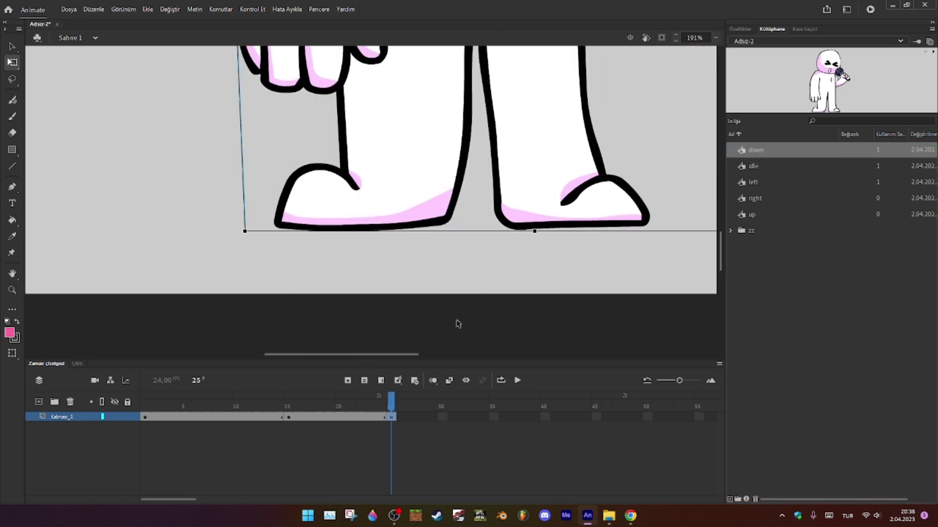
Align the down symbol's feet with the left pose at frame 25 using onion skinning
{"action": "left_click", "coordinate": [432, 380]}
{"action": "mouse_move", "coordinate": [575, 145]}
{"action": "left_mouse_down"}
{"action": "mouse_move", "coordinate": [587, 118]}
{"action": "mouse_move", "coordinate": [587, 138]}
{"action": "left_mouse_up"}
{"action": "scroll", "coordinate": [557, 176], "scroll_direction": "up", "scroll_amount": 4}
{"action": "left_click_drag", "start_coordinate": [495, 257], "coordinate": [500, 264]}
{"action": "scroll", "coordinate": [500, 265], "scroll_direction": "down", "scroll_amount": 8}
{"action": "scroll", "coordinate": [397, 178], "scroll_direction": "down", "scroll_amount": 2}
{"action": "scroll", "coordinate": [390, 196], "scroll_direction": "up", "scroll_amount": 3}
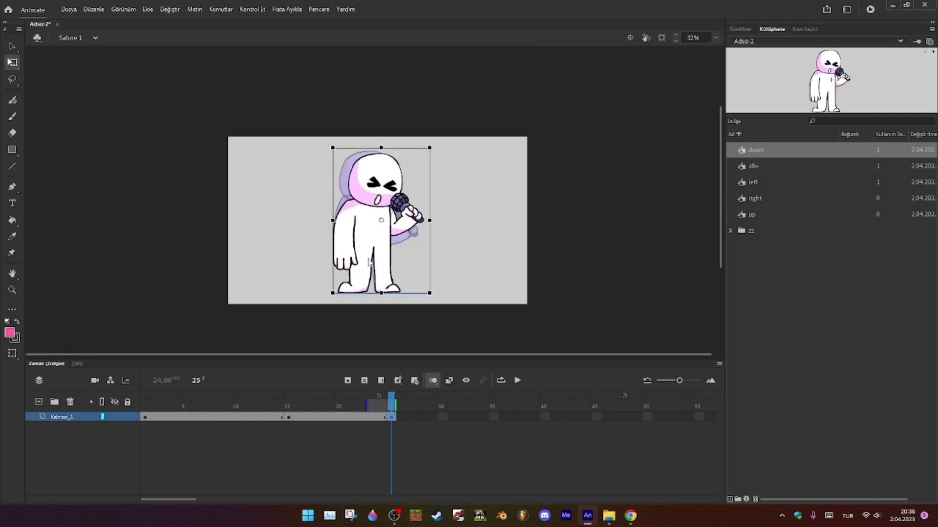
{"action": "scroll", "coordinate": [367, 261], "scroll_direction": "up", "scroll_amount": 3}
{"action": "left_click", "coordinate": [433, 380]}
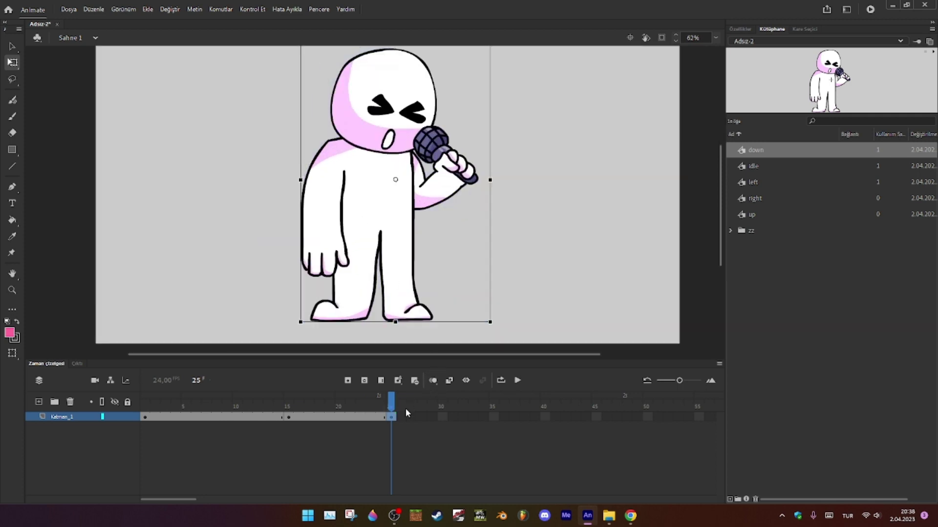
Extend the down pose's span to frame 34
{"action": "left_click", "coordinate": [379, 381]}
{"action": "left_click", "coordinate": [379, 381]}
{"action": "left_click", "coordinate": [379, 381]}
{"action": "left_click", "coordinate": [379, 382]}
{"action": "left_click", "coordinate": [482, 407]}
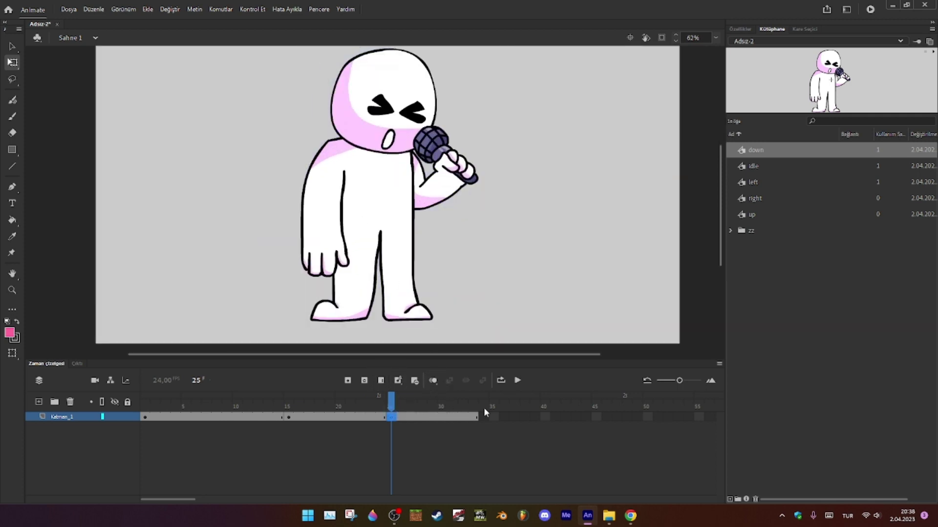
{"action": "left_click", "coordinate": [380, 382]}
{"action": "left_click", "coordinate": [381, 381]}
Insert a blank keyframe at frame 35 and place the up symbol, aligning its feet with the down pose through onion skinning
{"action": "left_click", "coordinate": [364, 380]}
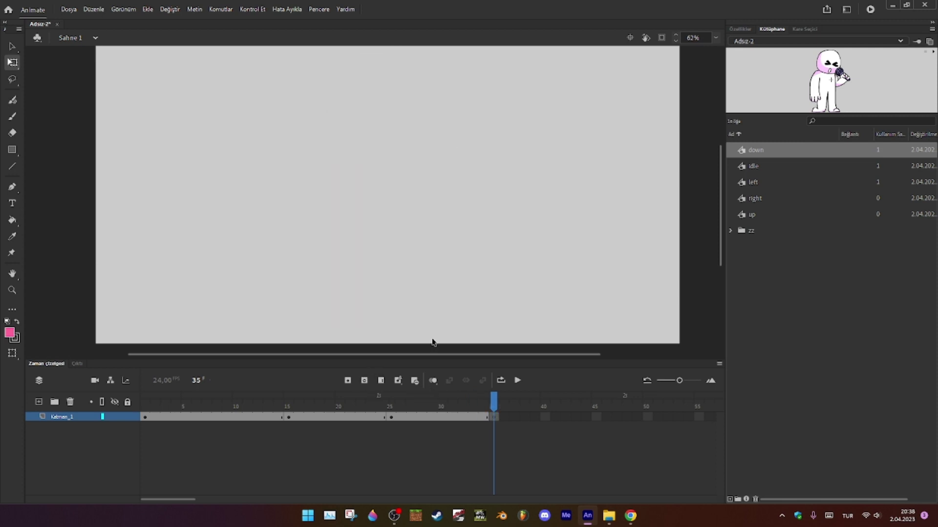
{"action": "left_click_drag", "start_coordinate": [765, 215], "coordinate": [427, 201]}
{"action": "left_click", "coordinate": [432, 380]}
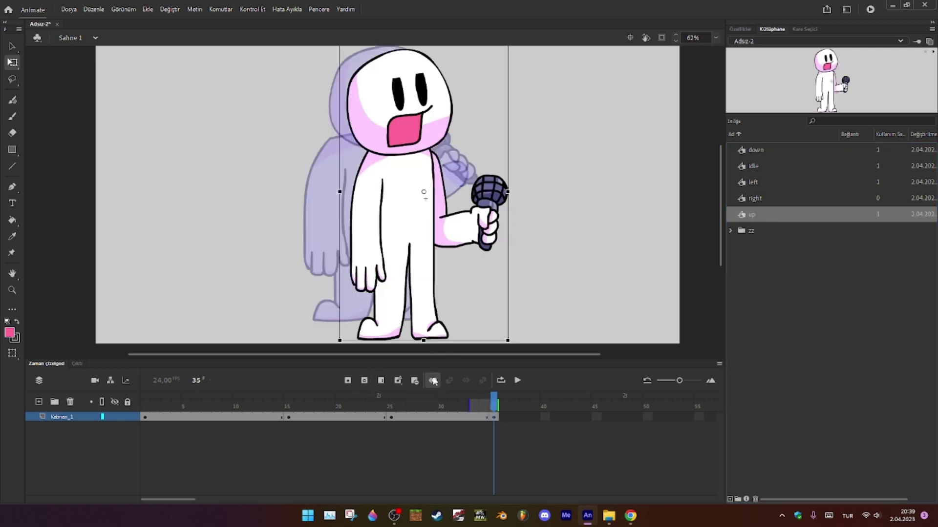
{"action": "left_click_drag", "start_coordinate": [413, 332], "coordinate": [391, 312]}
{"action": "scroll", "coordinate": [391, 322], "scroll_direction": "up", "scroll_amount": 8}
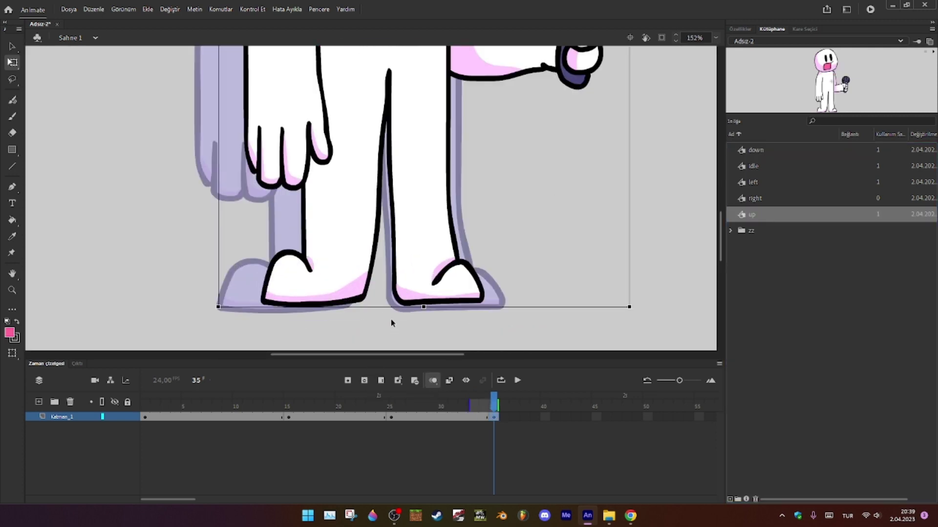
{"action": "left_click_drag", "start_coordinate": [427, 254], "coordinate": [398, 271]}
{"action": "scroll", "coordinate": [397, 269], "scroll_direction": "down", "scroll_amount": 8}
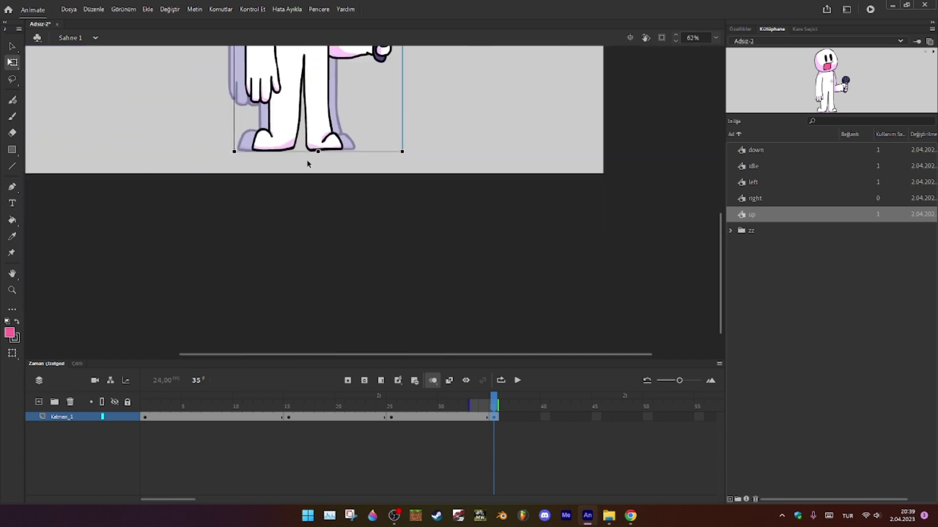
Extend the up pose's span to frame 45 and go to its last frame
{"action": "double_click", "coordinate": [384, 381]}
{"action": "double_click", "coordinate": [383, 381]}
{"action": "double_click", "coordinate": [384, 381]}
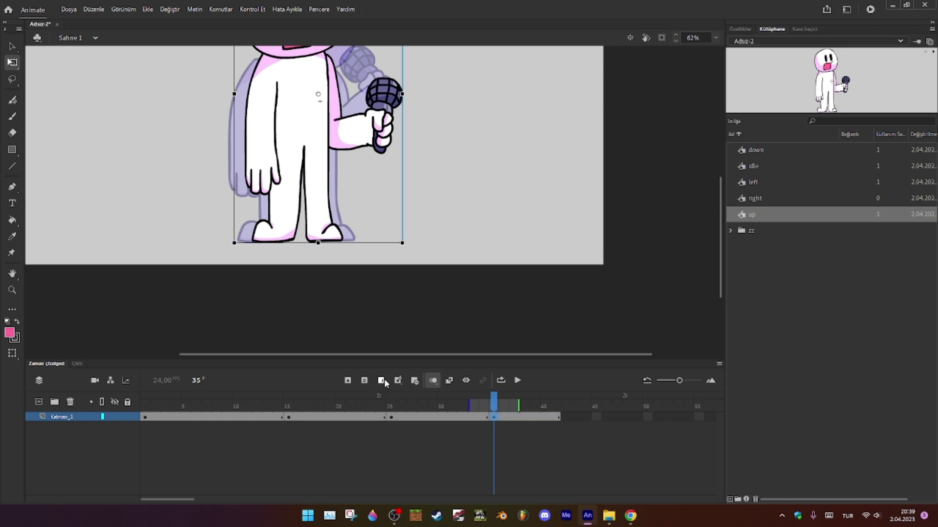
{"action": "double_click", "coordinate": [384, 380]}
{"action": "double_click", "coordinate": [384, 381]}
{"action": "left_click_drag", "start_coordinate": [511, 410], "coordinate": [615, 405]}
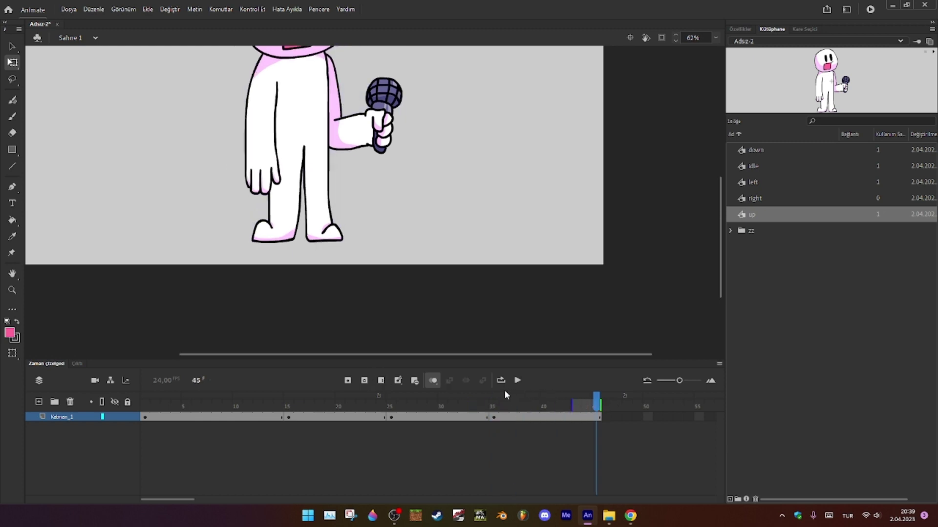
Convert frame 45 to a blank keyframe and place the right symbol, matching its feet to the onion-skinned up pose
{"action": "left_click", "coordinate": [364, 381]}
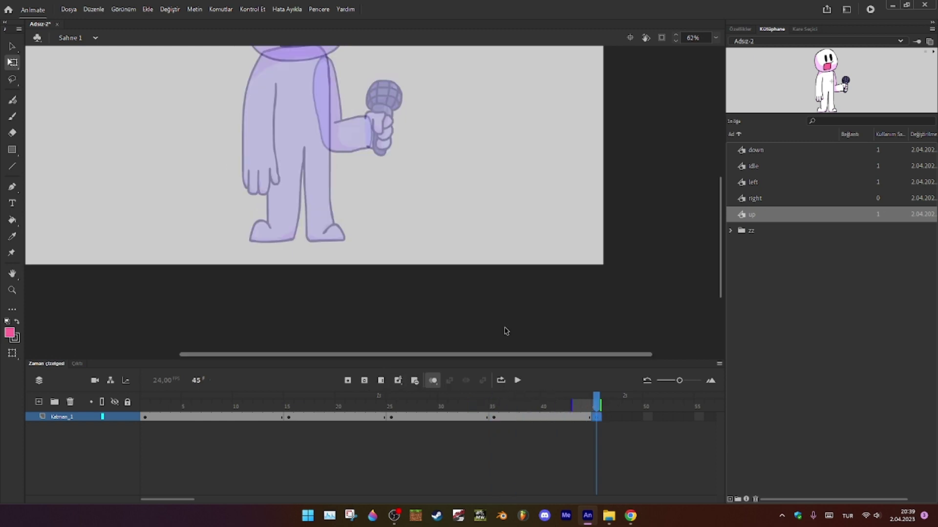
{"action": "left_click", "coordinate": [819, 197]}
{"action": "left_click_drag", "start_coordinate": [238, 147], "coordinate": [301, 208]}
{"action": "scroll", "coordinate": [299, 228], "scroll_direction": "up", "scroll_amount": 5}
{"action": "left_click_drag", "start_coordinate": [337, 282], "coordinate": [399, 123]}
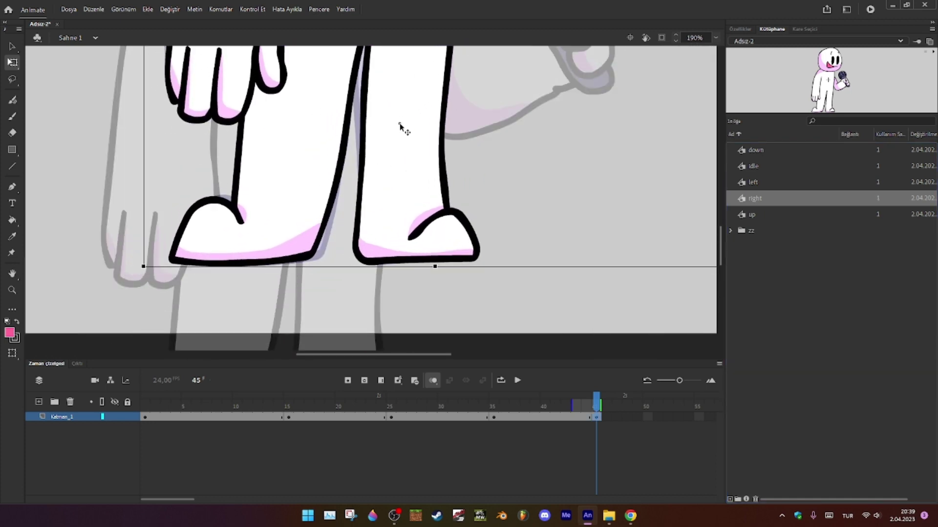
{"action": "scroll", "coordinate": [400, 127], "scroll_direction": "down", "scroll_amount": 3}
{"action": "scroll", "coordinate": [547, 302], "scroll_direction": "up", "scroll_amount": 2}
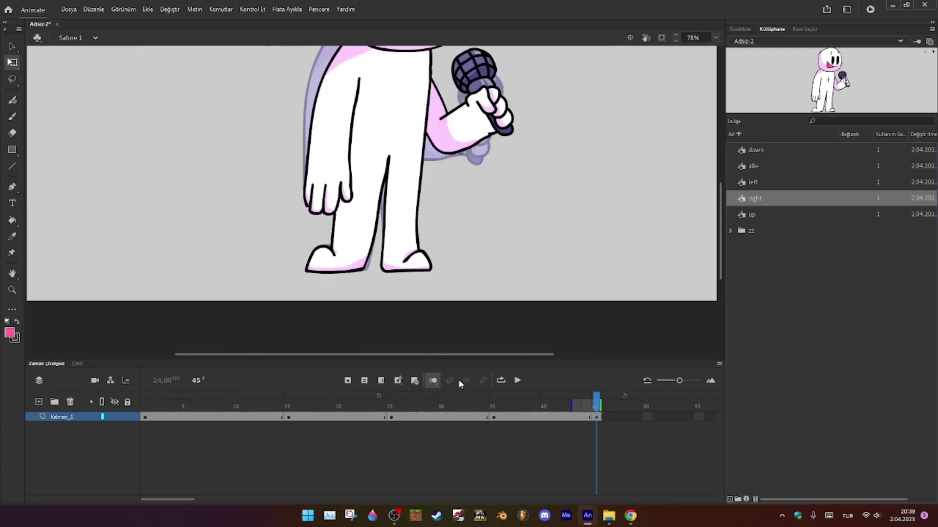
Compare frame 45 with the idle pose at frame 14 and nudge the right symbol to line up its feet
{"action": "left_click", "coordinate": [278, 405]}
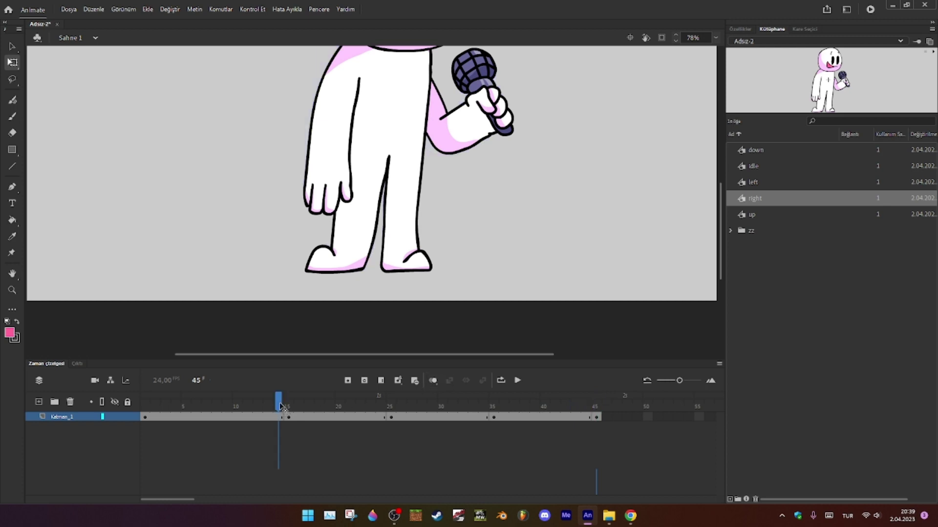
{"action": "left_click", "coordinate": [483, 405]}
{"action": "scroll", "coordinate": [374, 280], "scroll_direction": "up", "scroll_amount": 3}
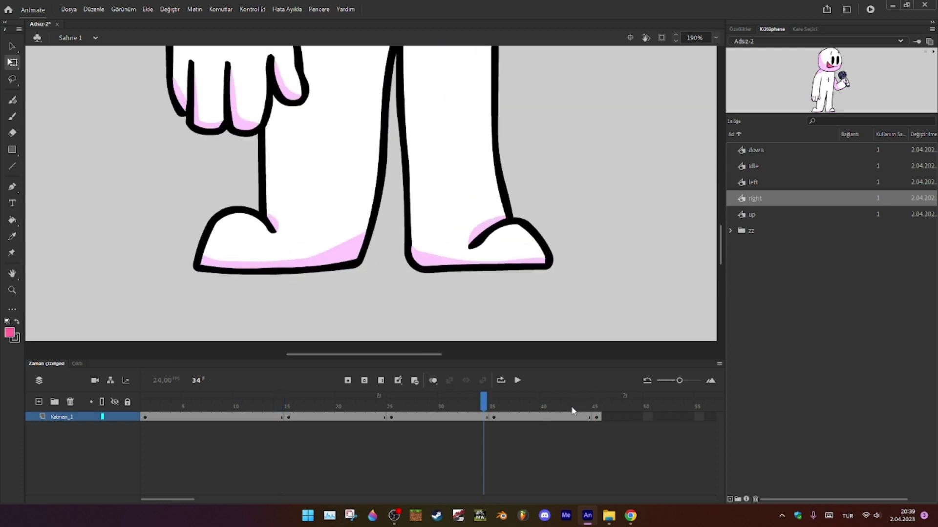
{"action": "left_click", "coordinate": [595, 405]}
{"action": "left_click", "coordinate": [276, 406]}
{"action": "left_click", "coordinate": [598, 405]}
{"action": "left_click_drag", "start_coordinate": [453, 273], "coordinate": [465, 272]}
{"action": "left_click", "coordinate": [276, 404]}
{"action": "left_click", "coordinate": [596, 406]}
Recheck the right symbol's feet at frame 45 up close against the idle pose at frame 14
{"action": "scroll", "coordinate": [318, 228], "scroll_direction": "left", "scroll_amount": 1}
{"action": "scroll", "coordinate": [453, 279], "scroll_direction": "up", "scroll_amount": 3}
{"action": "scroll", "coordinate": [454, 279], "scroll_direction": "down", "scroll_amount": 4}
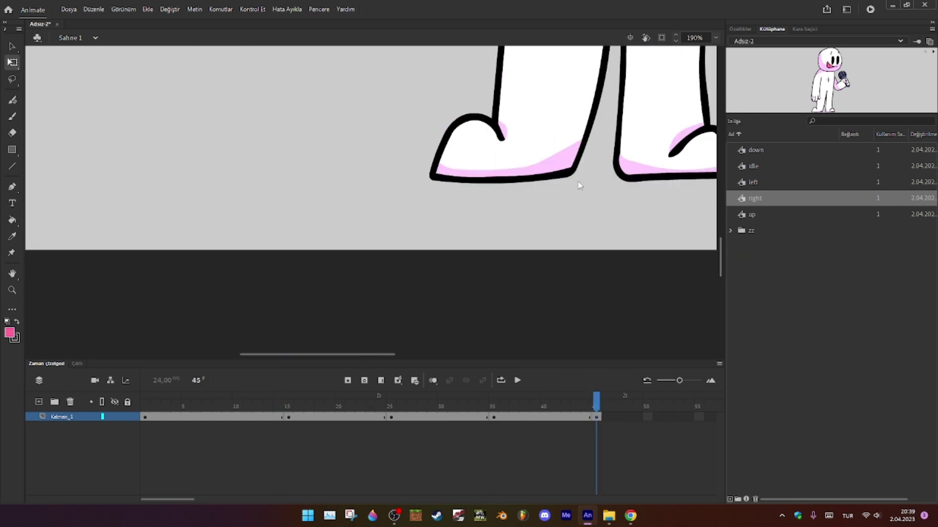
{"action": "scroll", "coordinate": [482, 204], "scroll_direction": "right", "scroll_amount": 5}
{"action": "scroll", "coordinate": [288, 179], "scroll_direction": "left", "scroll_amount": 3}
{"action": "scroll", "coordinate": [342, 186], "scroll_direction": "up", "scroll_amount": 3}
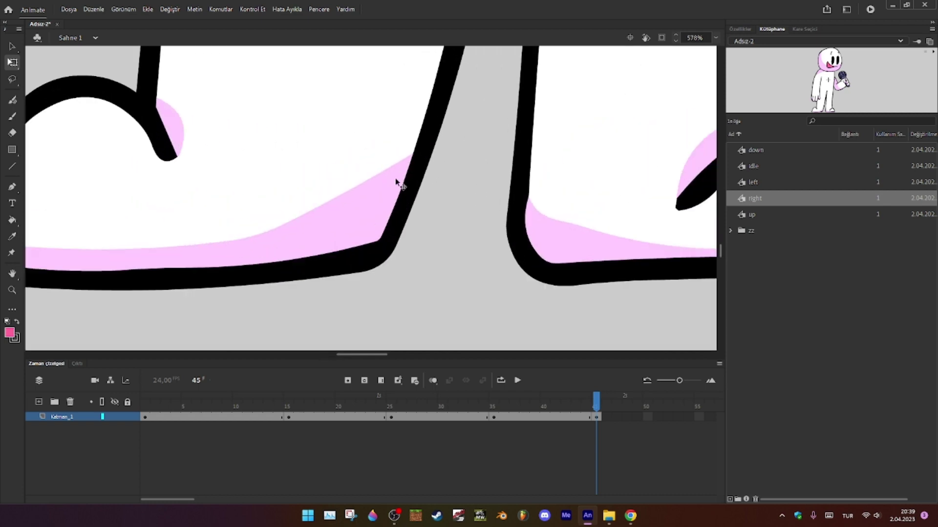
{"action": "scroll", "coordinate": [571, 227], "scroll_direction": "down", "scroll_amount": 5}
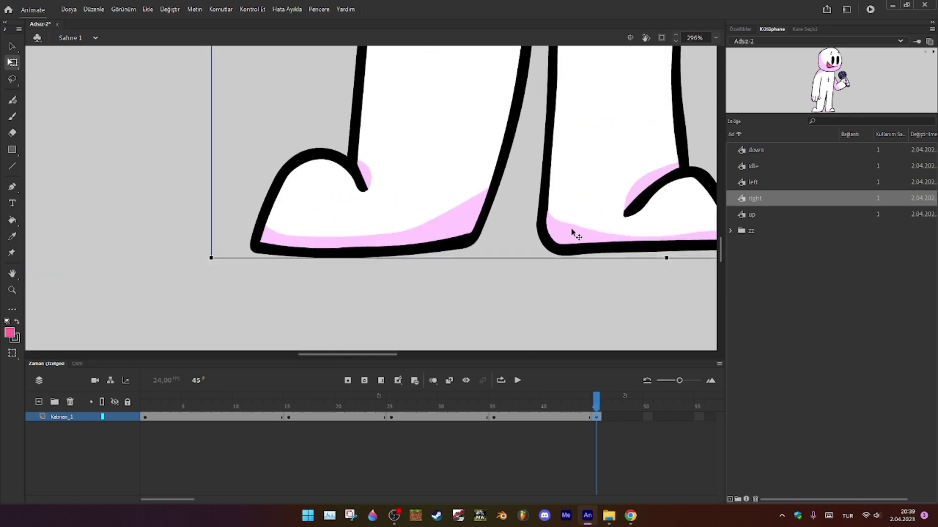
{"action": "left_click", "coordinate": [559, 284]}
{"action": "left_click", "coordinate": [277, 409]}
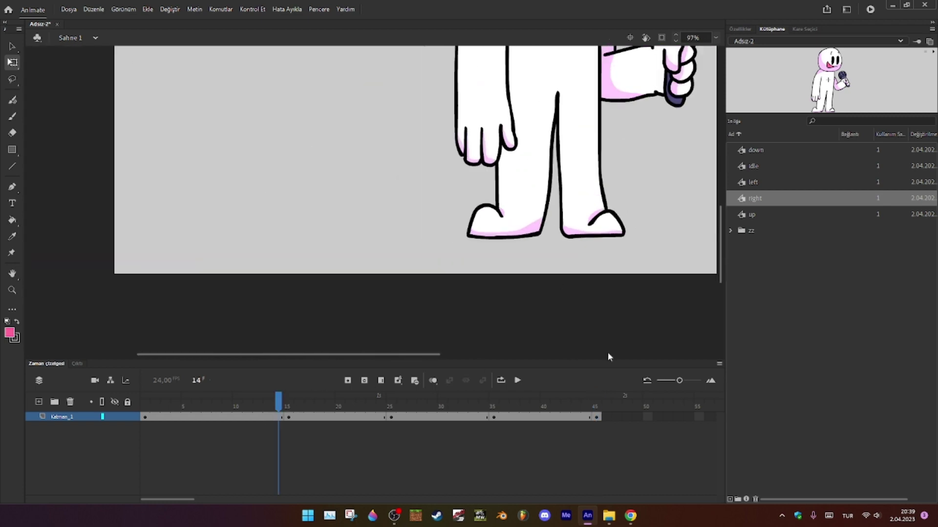
{"action": "left_click", "coordinate": [599, 403]}
{"action": "scroll", "coordinate": [569, 279], "scroll_direction": "up", "scroll_amount": 5}
{"action": "scroll", "coordinate": [557, 299], "scroll_direction": "down", "scroll_amount": 5}
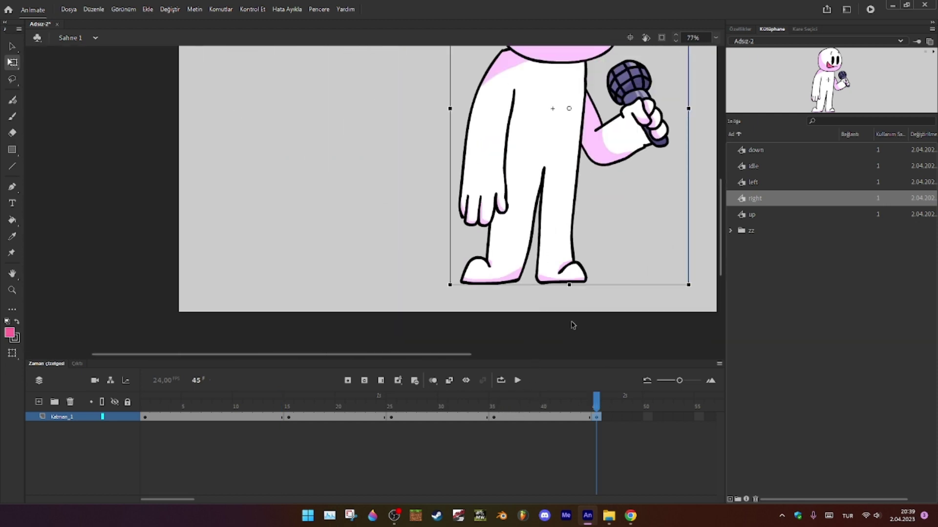
{"action": "left_click", "coordinate": [575, 312]}
Extend the right pose's span to frame 54 and play the whole timeline
{"action": "left_click", "coordinate": [381, 381]}
{"action": "left_click", "coordinate": [381, 381]}
{"action": "left_click", "coordinate": [381, 381]}
{"action": "left_click", "coordinate": [381, 381]}
{"action": "left_click", "coordinate": [381, 382]}
{"action": "left_click", "coordinate": [381, 382]}
{"action": "left_click", "coordinate": [381, 381]}
{"action": "left_click", "coordinate": [381, 380]}
{"action": "left_click", "coordinate": [381, 380]}
{"action": "scroll", "coordinate": [534, 171], "scroll_direction": "down", "scroll_amount": 2}
{"action": "scroll", "coordinate": [451, 137], "scroll_direction": "up", "scroll_amount": 2}
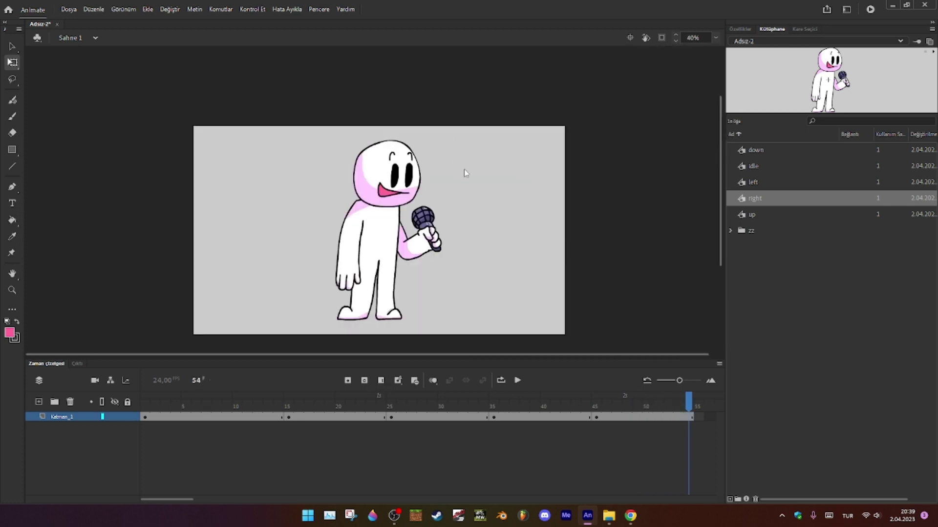
{"action": "key", "text": "Return"}
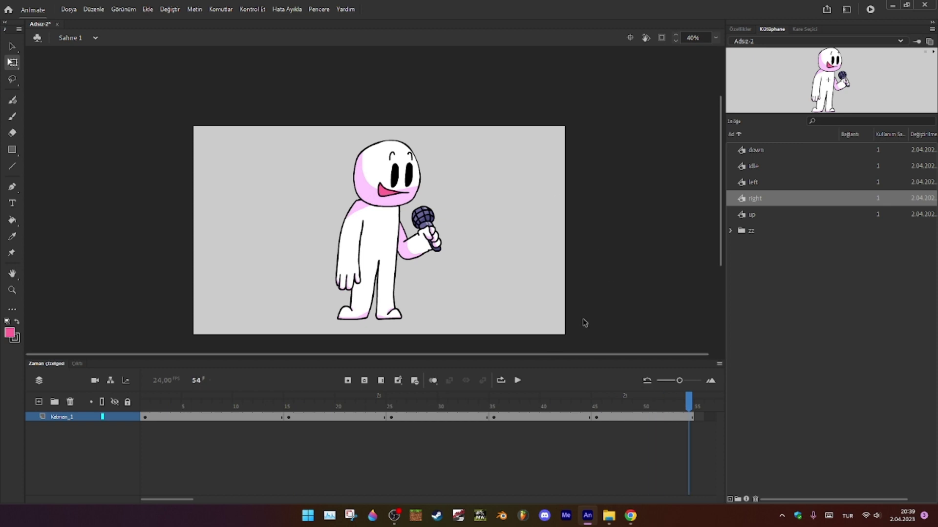
Start generating a sprite sheet from the down, idle, left, right and up symbols in the library
{"action": "left_click", "coordinate": [757, 150]}
{"action": "left_click", "coordinate": [749, 220], "text": "shift"}
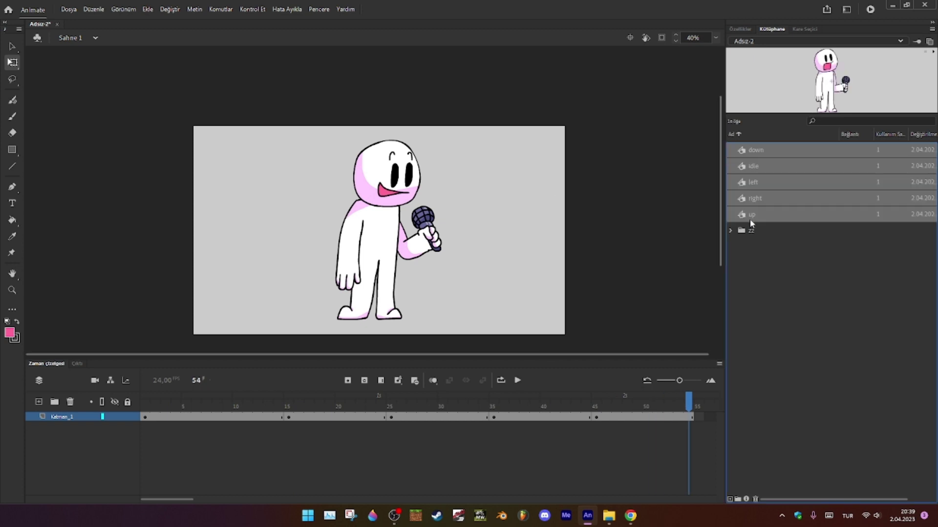
{"action": "right_click", "coordinate": [749, 218]}
{"action": "left_click", "coordinate": [795, 353]}
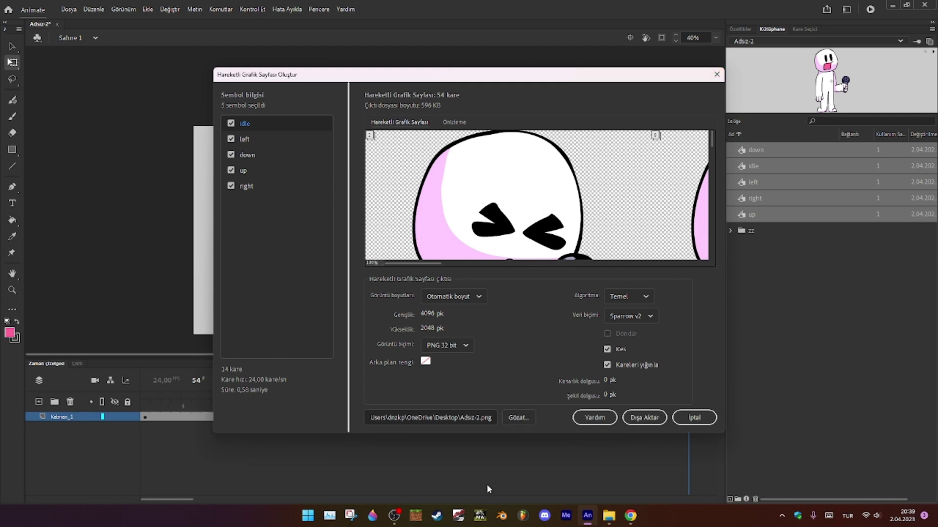
Name the sprite sheet output man.png on the desktop and export it
{"action": "left_click", "coordinate": [517, 416]}
{"action": "left_click", "coordinate": [600, 329]}
{"action": "left_click_drag", "start_coordinate": [481, 417], "coordinate": [465, 418]}
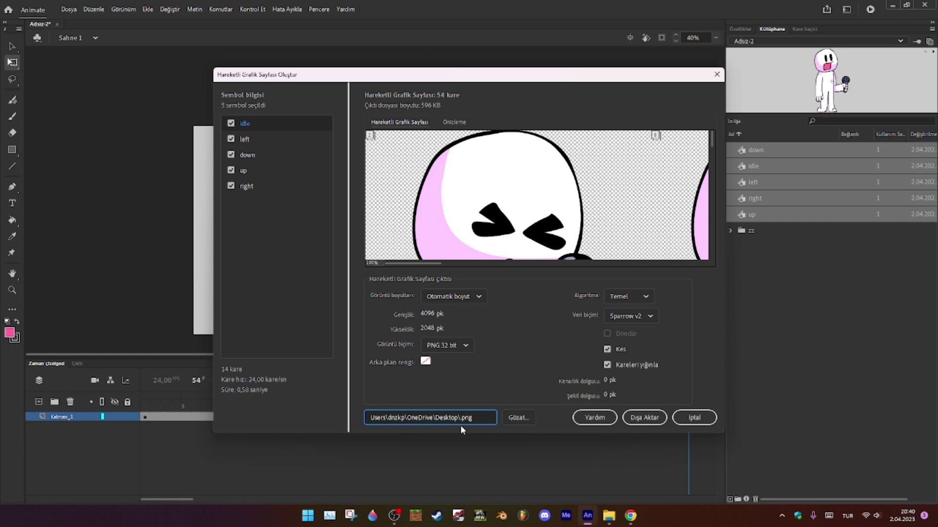
{"action": "type", "text": "man"}
{"action": "key", "text": "Tab"}
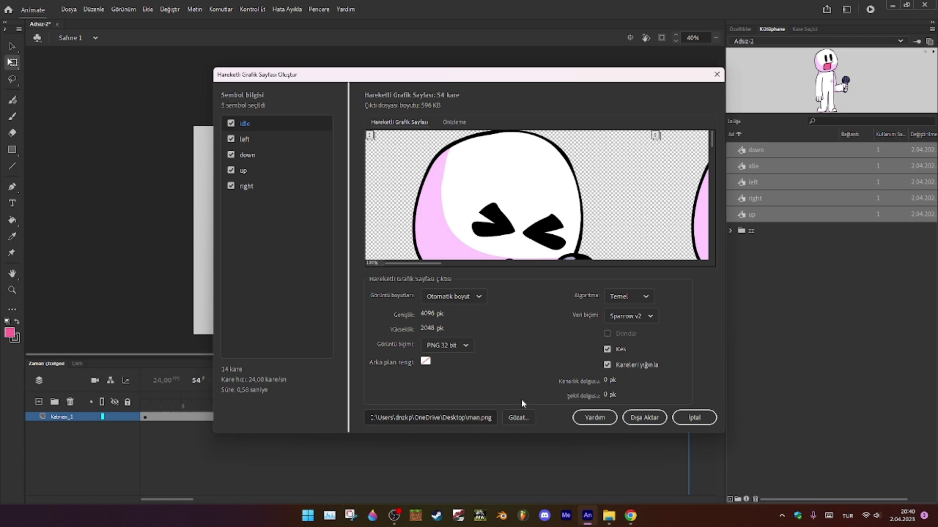
{"action": "left_click", "coordinate": [644, 417]}
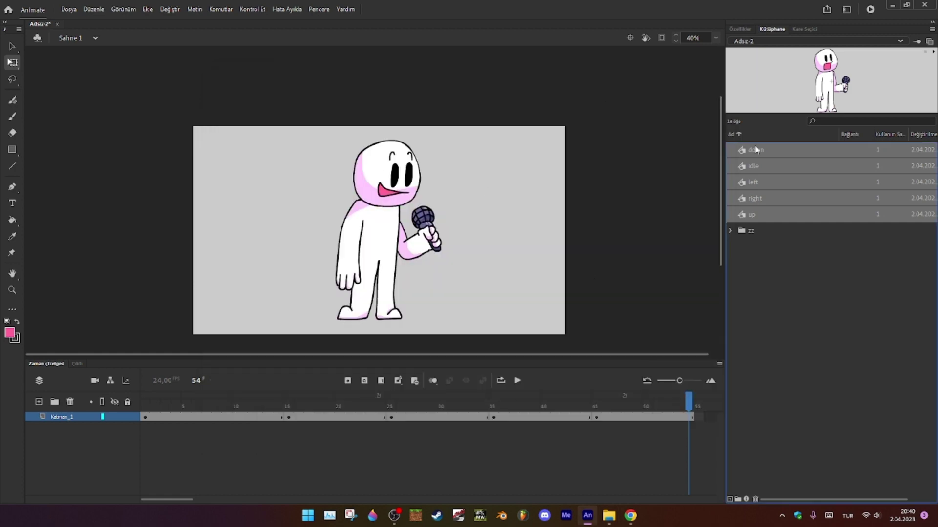
Select the idle symbol in the library and play the main scene's animation again
{"action": "left_click", "coordinate": [754, 136]}
{"action": "left_click", "coordinate": [751, 132]}
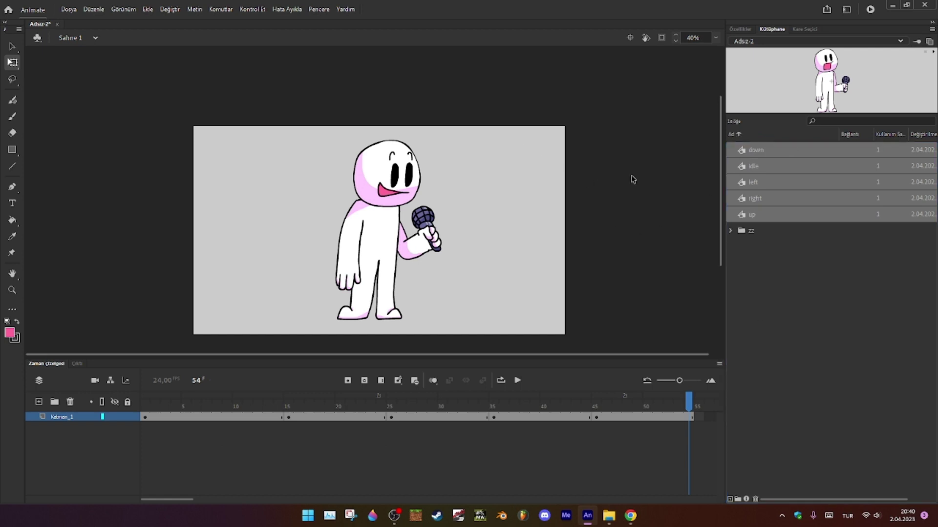
{"action": "left_click", "coordinate": [753, 166]}
{"action": "key", "text": "Return"}
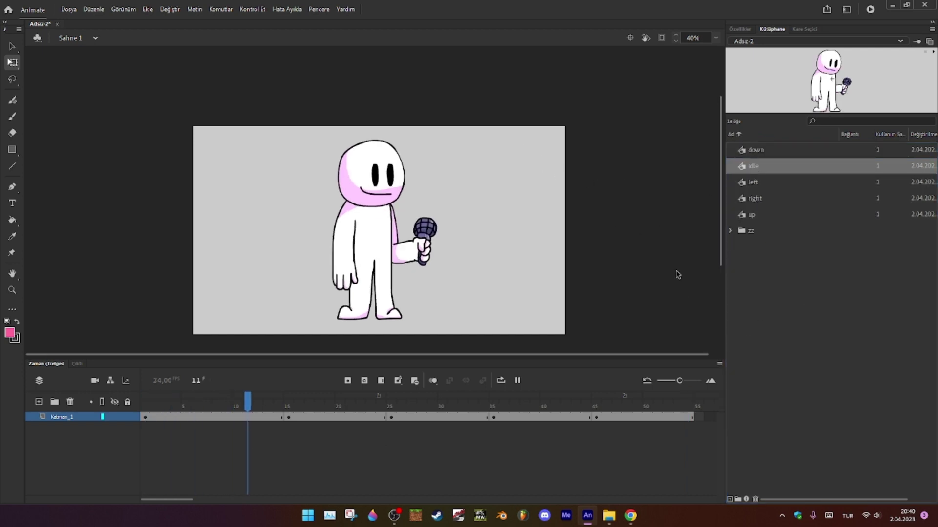